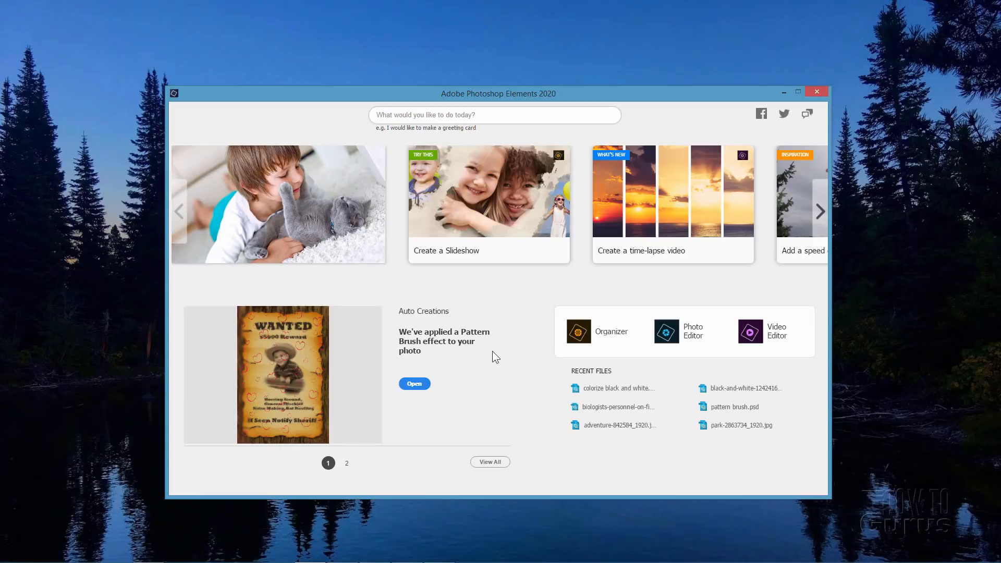
click(346, 464)
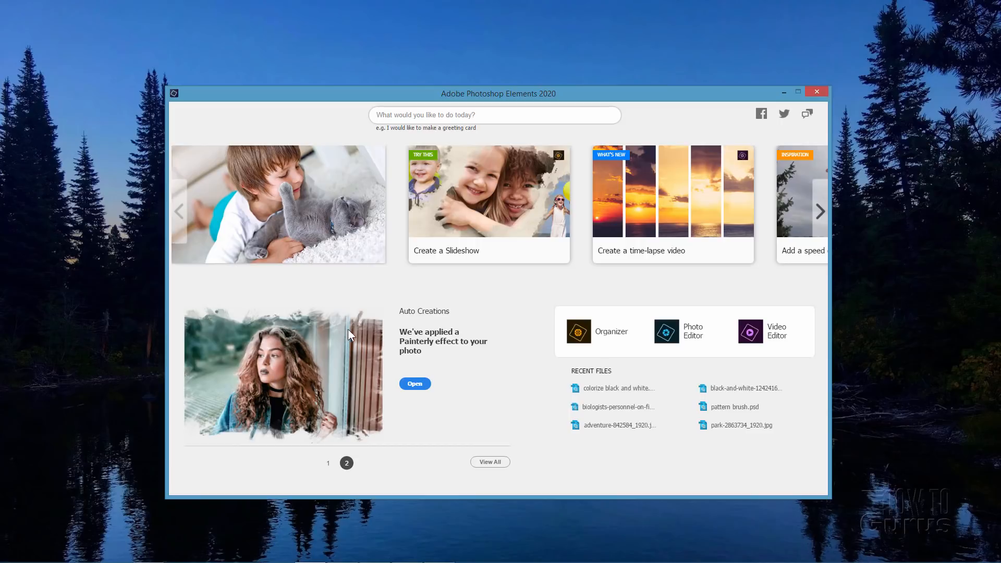
click(326, 465)
click(347, 465)
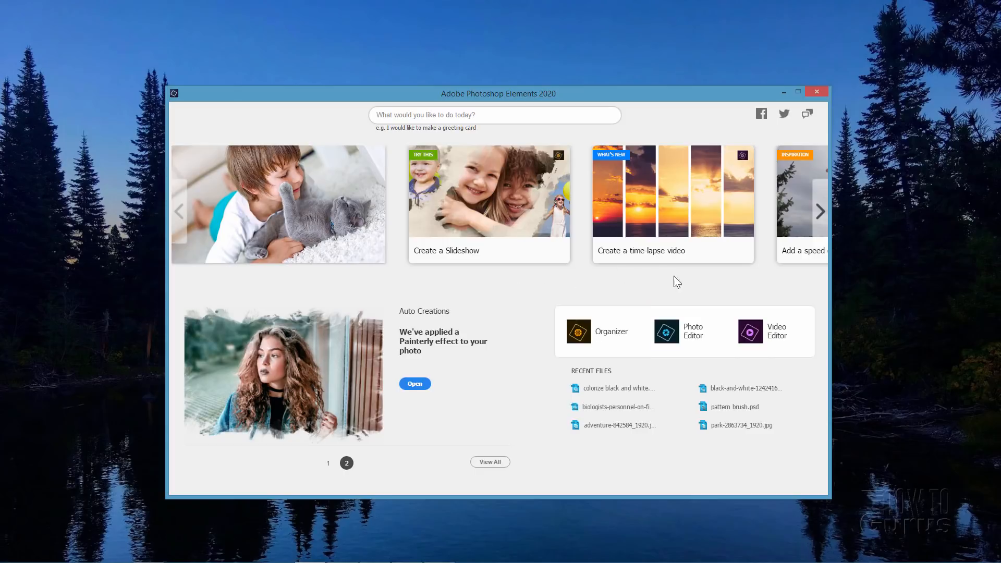
Launch the Photo Editor and open the recently edited file adventure-842584_1920.jpg
click(671, 336)
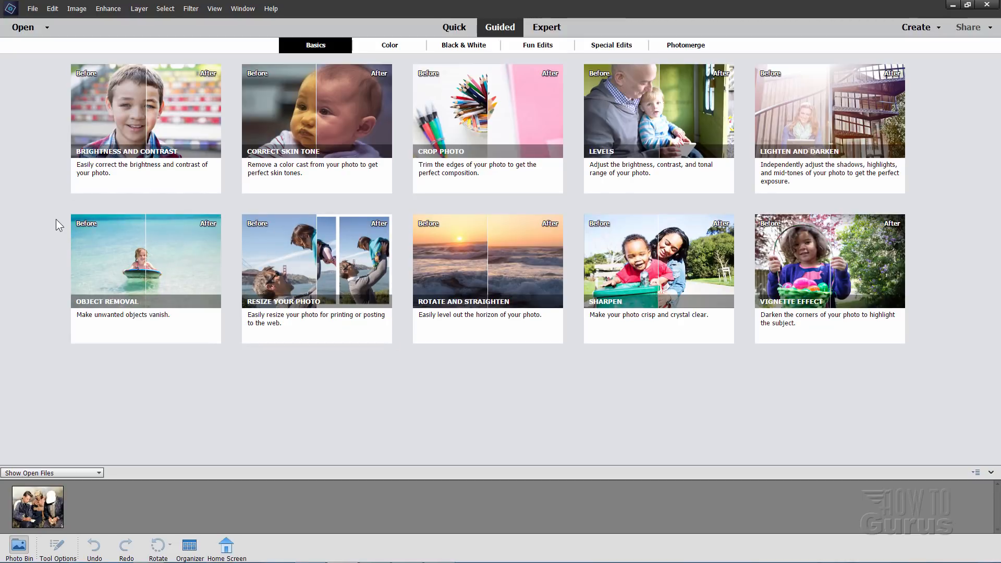
click(32, 8)
mouse_move(53, 48)
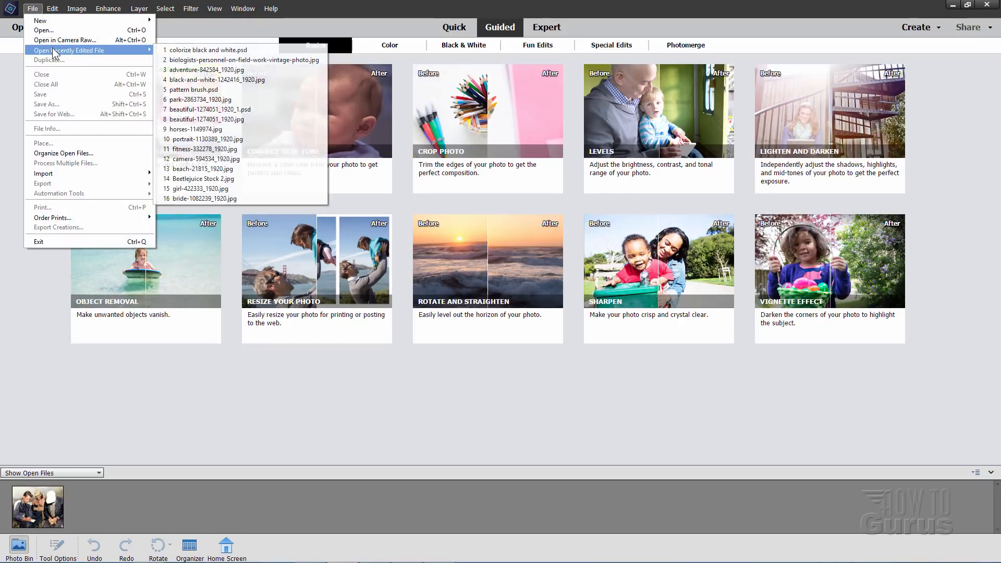
click(184, 70)
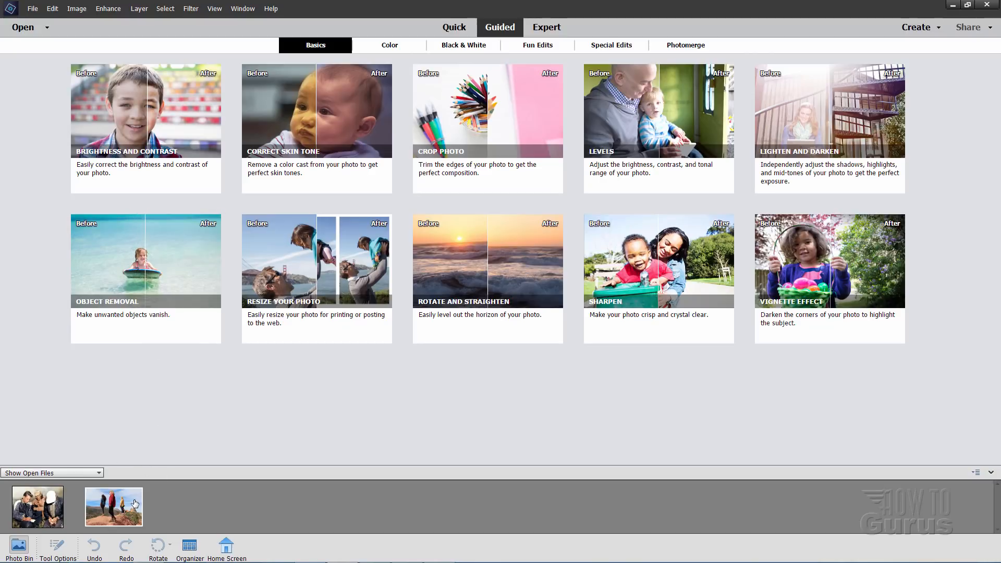
Start the Object Removal guided edit and choose the Lasso as its selection tool
click(143, 267)
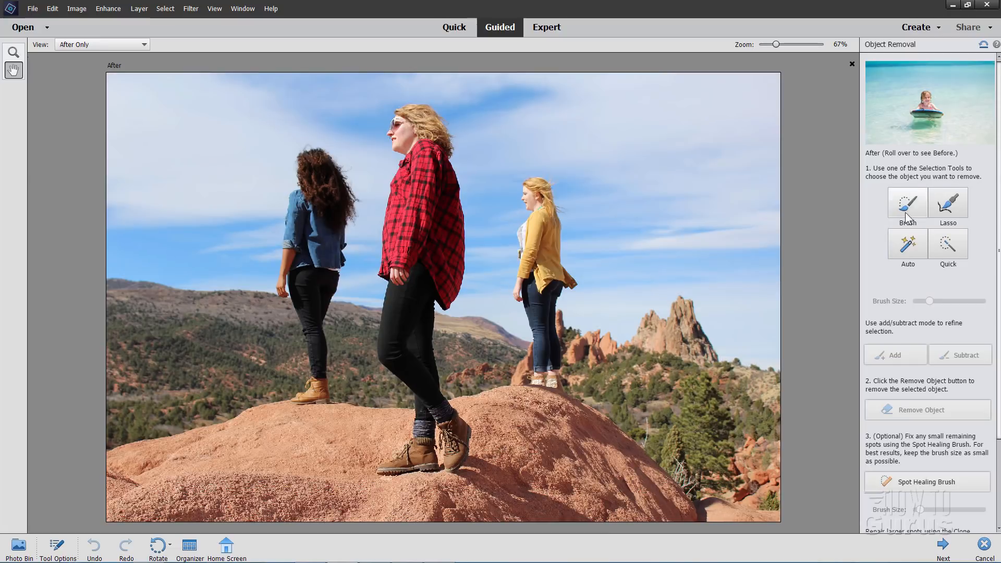
scroll(884, 385, down, 3)
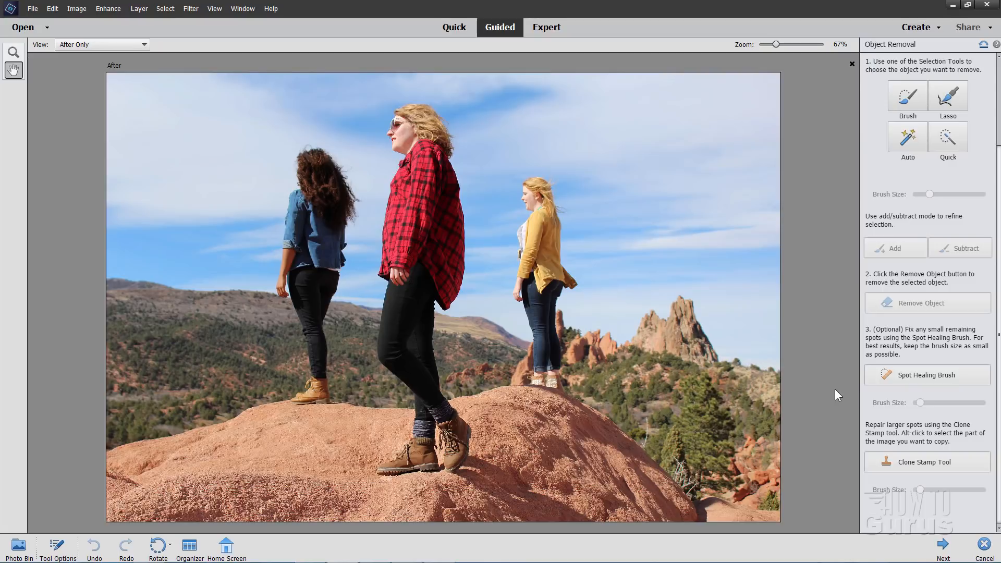
scroll(984, 178, up, 2)
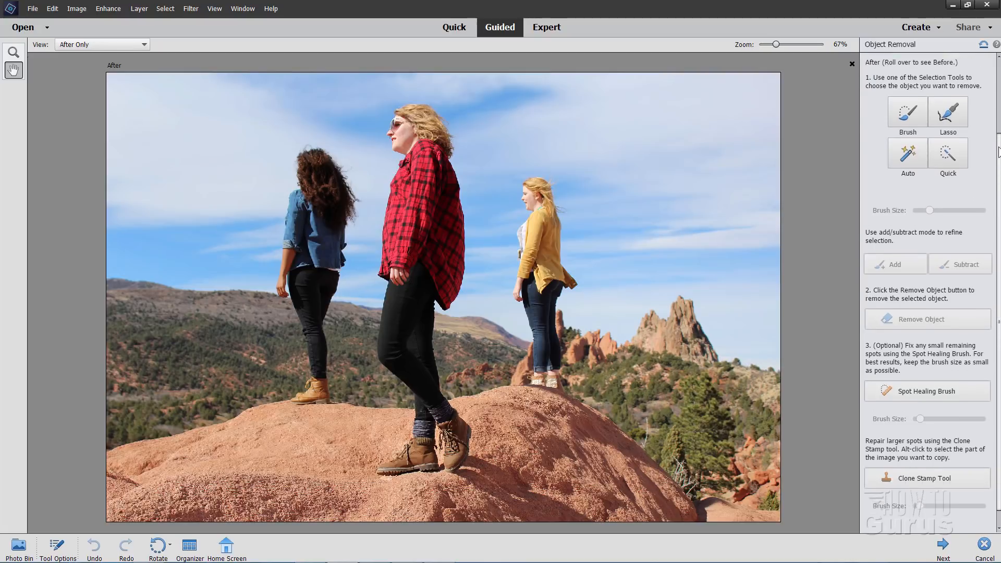
click(952, 190)
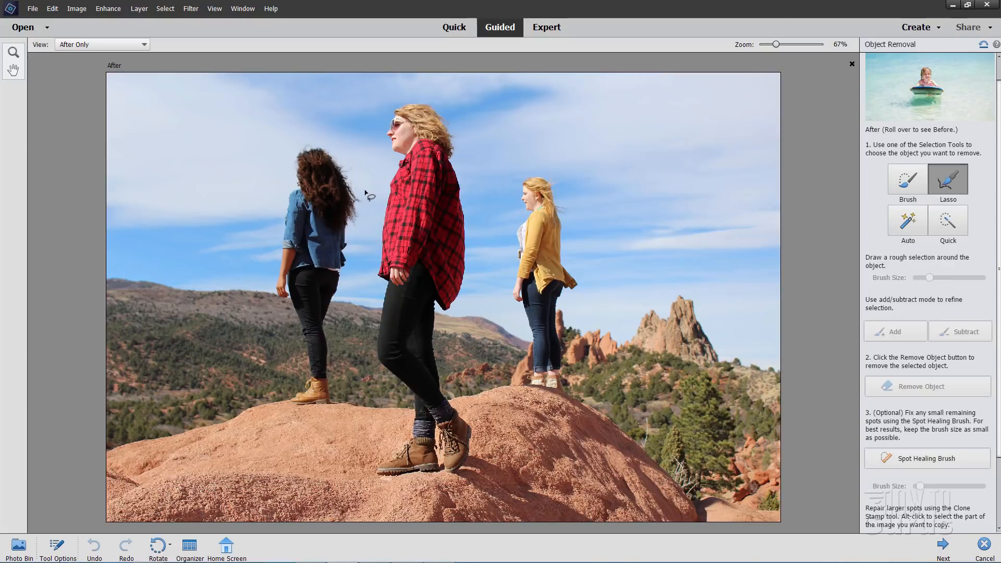
Lasso the woman in the denim shirt and the woman in the yellow cardigan, and remove both from the photo
mouse_move(366, 191)
mouse_down()
mouse_move(352, 161)
mouse_move(330, 144)
mouse_move(300, 136)
mouse_move(290, 145)
mouse_move(270, 234)
mouse_move(278, 310)
mouse_up()
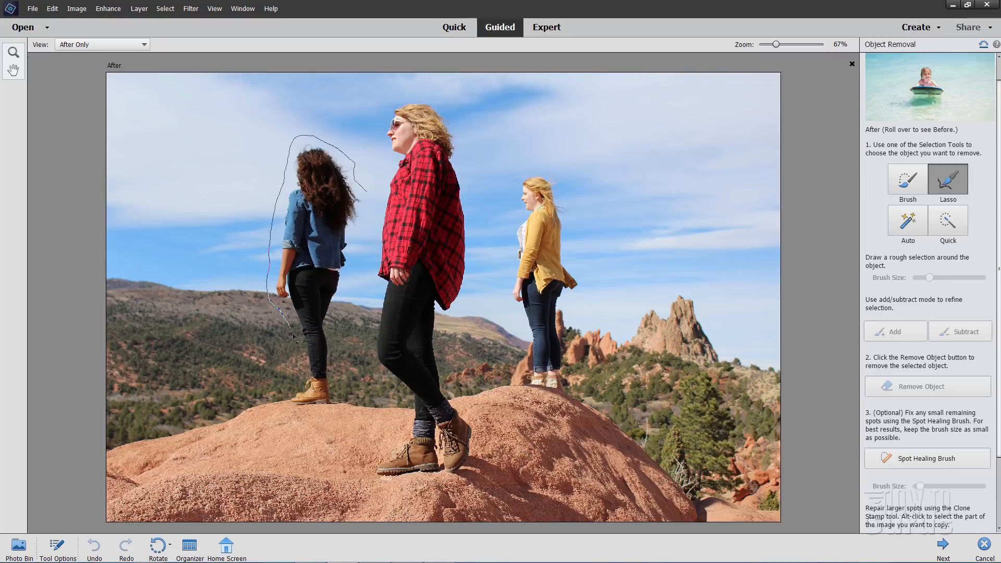
mouse_move(281, 393)
mouse_down()
mouse_move(292, 409)
mouse_move(326, 410)
mouse_move(340, 399)
mouse_move(338, 326)
mouse_move(370, 217)
mouse_move(366, 192)
mouse_up()
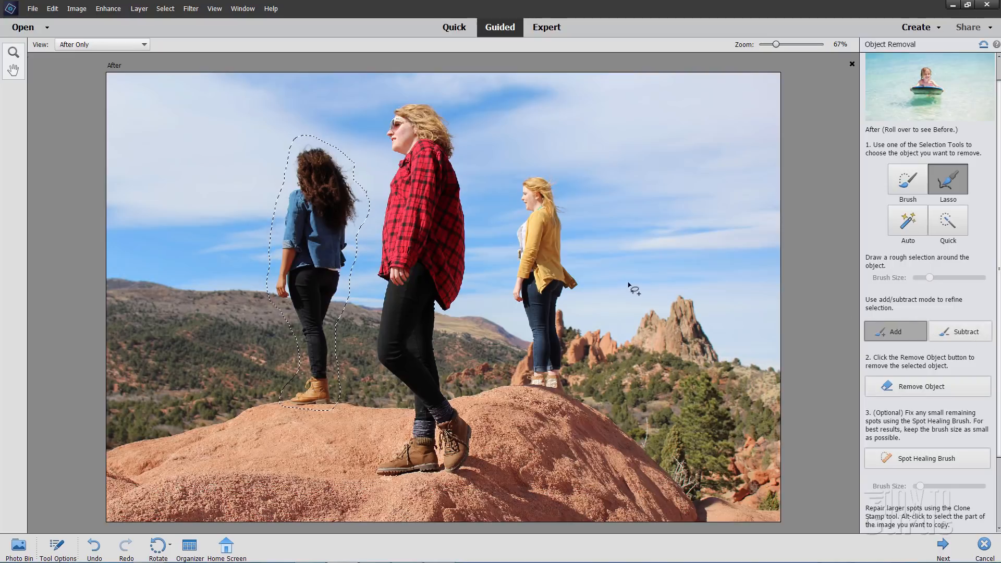
mouse_move(574, 298)
mouse_down()
mouse_move(590, 283)
mouse_move(574, 248)
mouse_move(572, 191)
mouse_move(555, 167)
mouse_move(536, 166)
mouse_move(511, 194)
mouse_move(504, 244)
mouse_move(520, 353)
mouse_move(565, 328)
mouse_move(583, 296)
mouse_up()
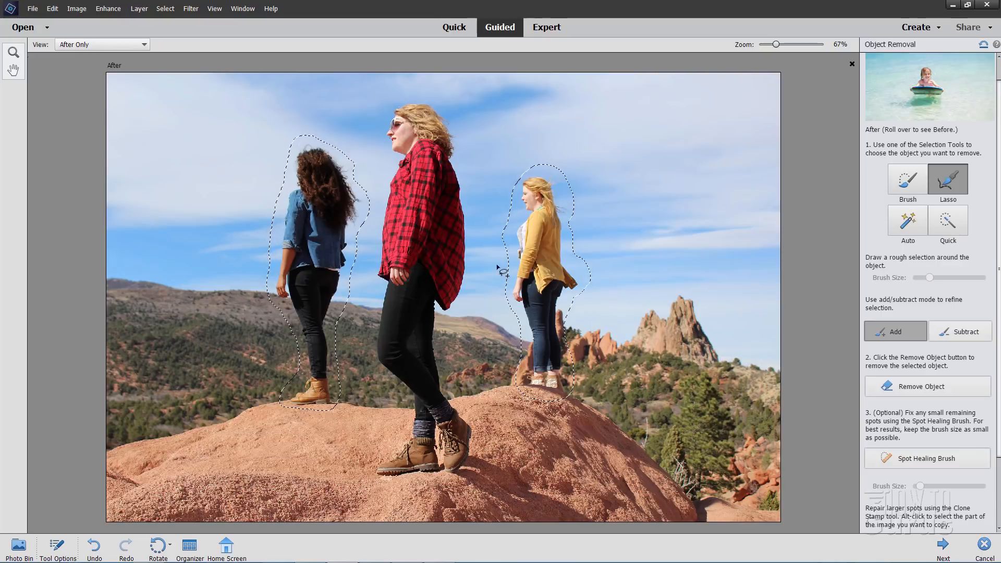
click(899, 389)
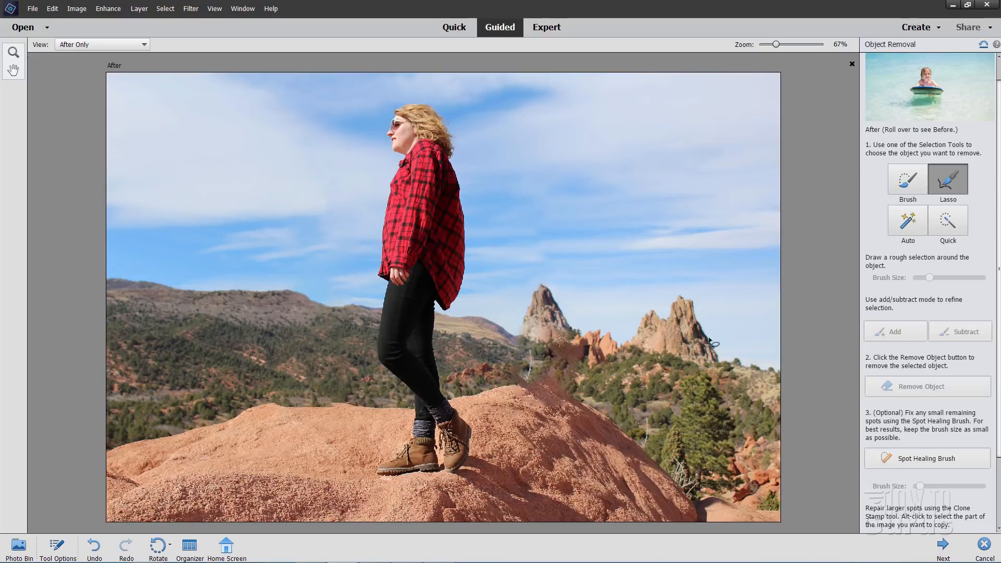
Finish the Object Removal edit and continue editing the photo in Expert mode
scroll(995, 300, down, 3)
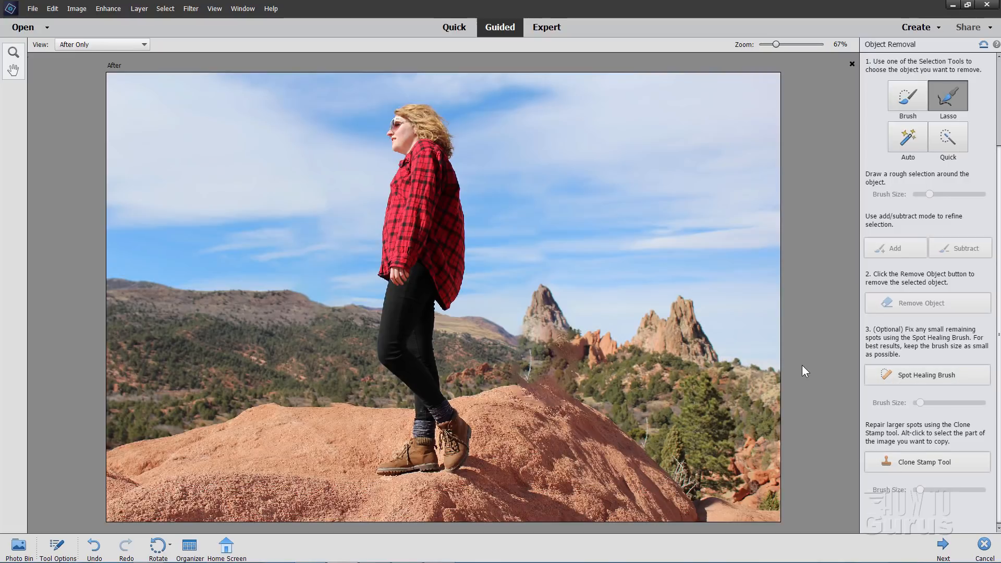
click(943, 548)
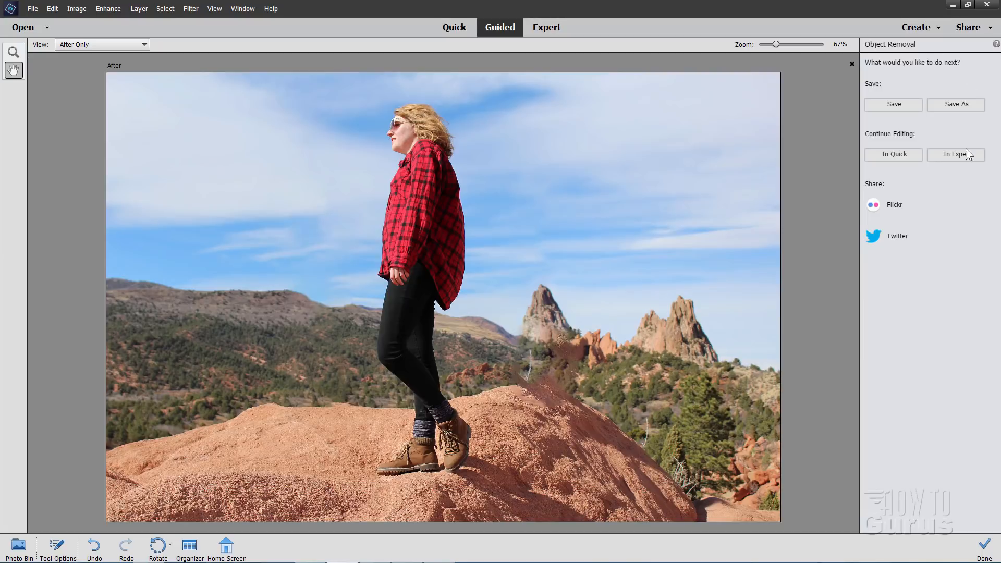
click(947, 153)
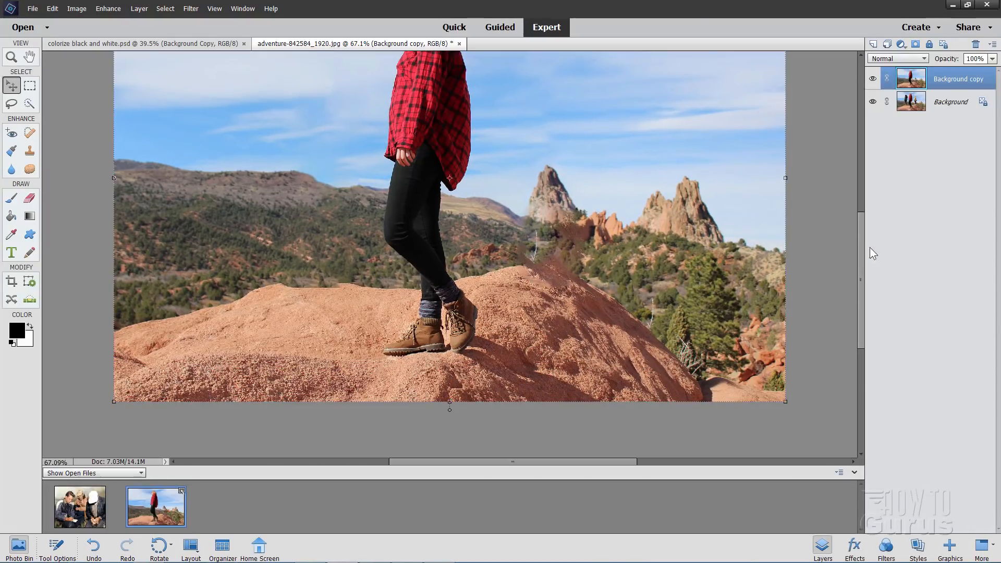
Compare the edited photo with the original by hiding and showing the Background copy layer
drag(862, 256, 854, 222)
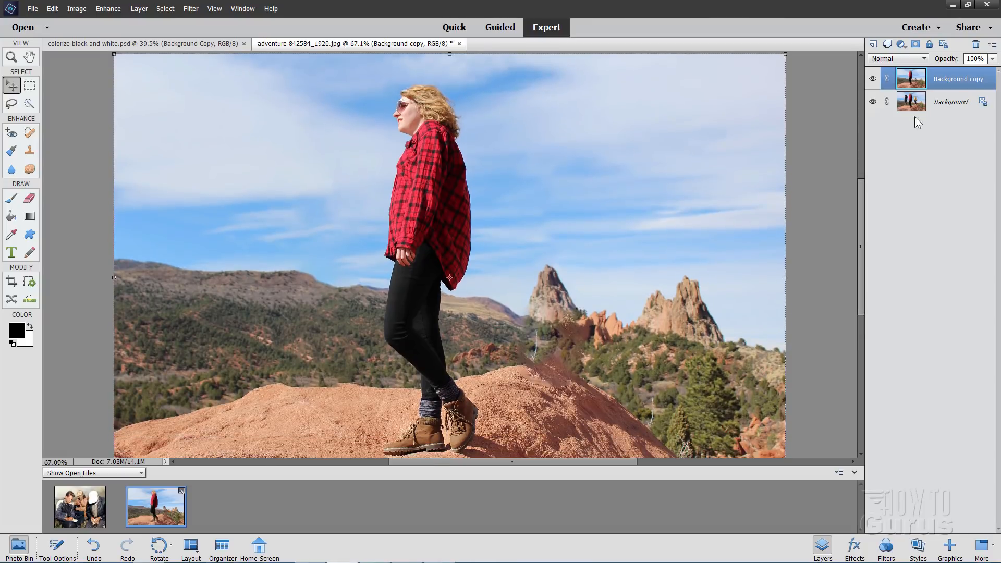
click(873, 78)
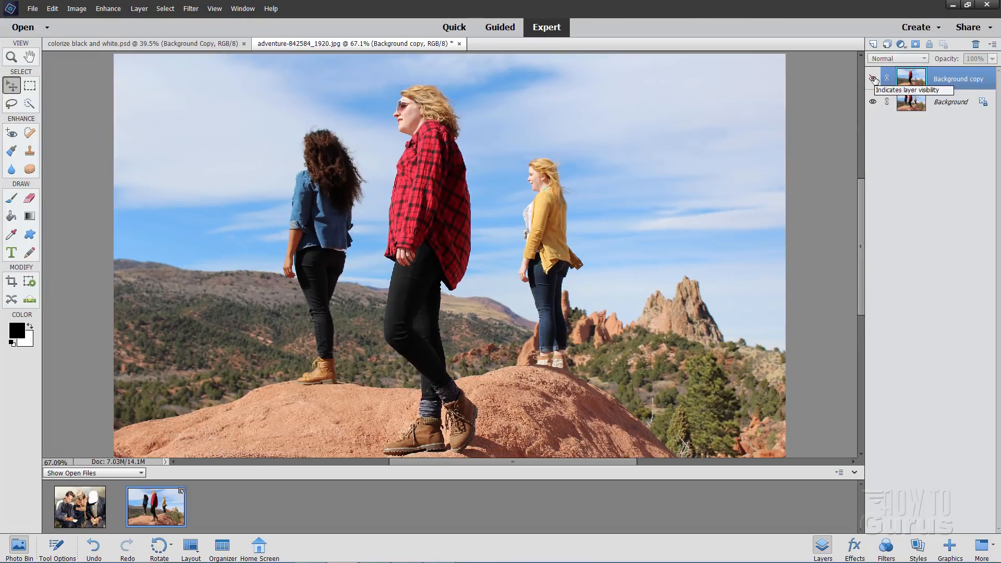
click(872, 79)
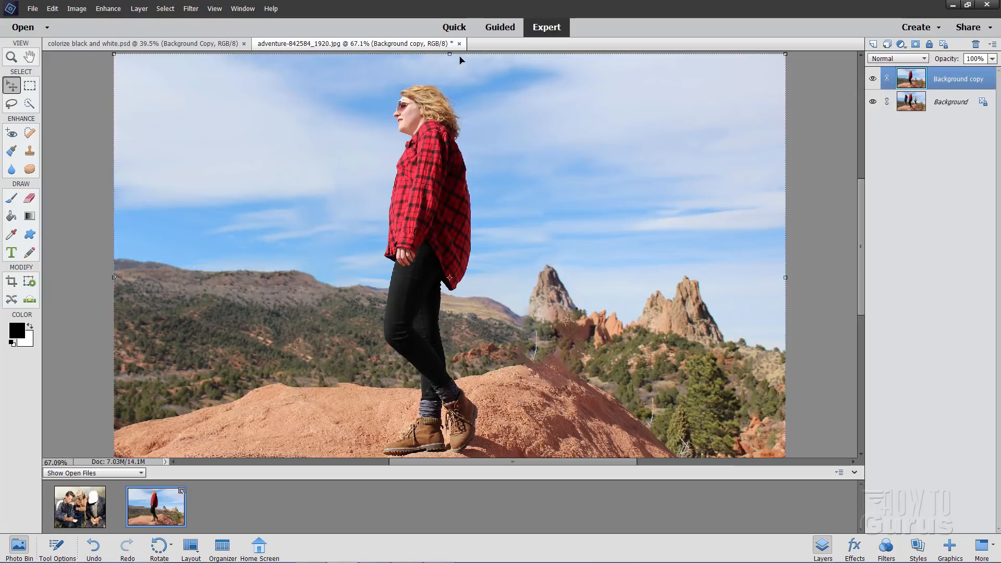
Return to Guided mode and display the Fun Edits category
click(454, 28)
click(487, 27)
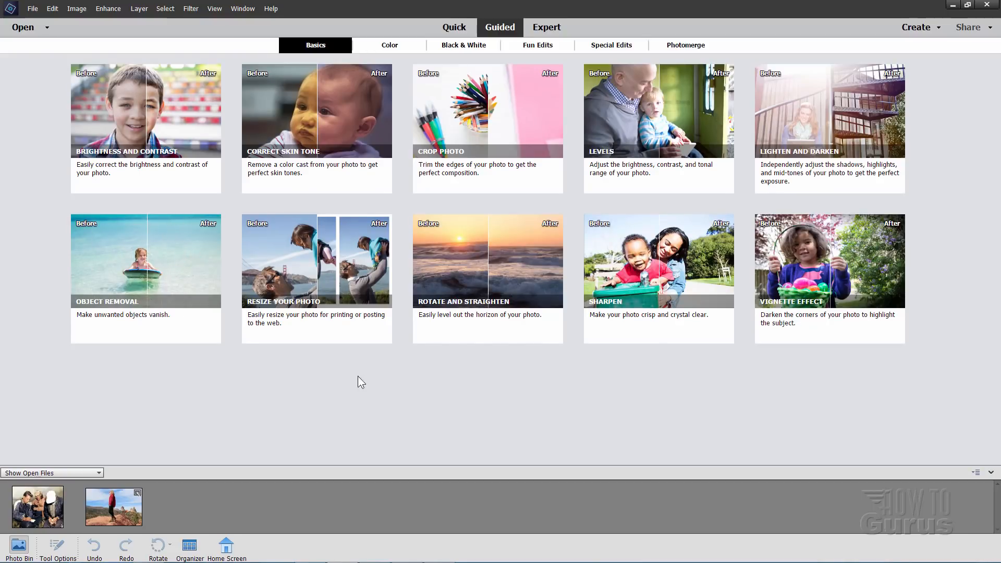
click(538, 46)
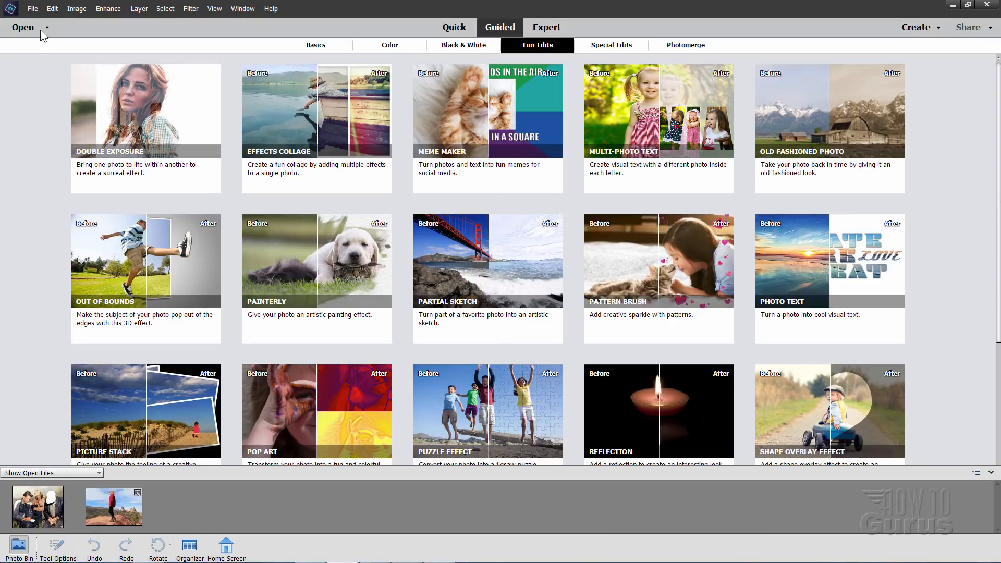
Open the recently edited photo of the family sitting on the grass and start the Pattern Brush guided edit
click(32, 8)
mouse_move(78, 50)
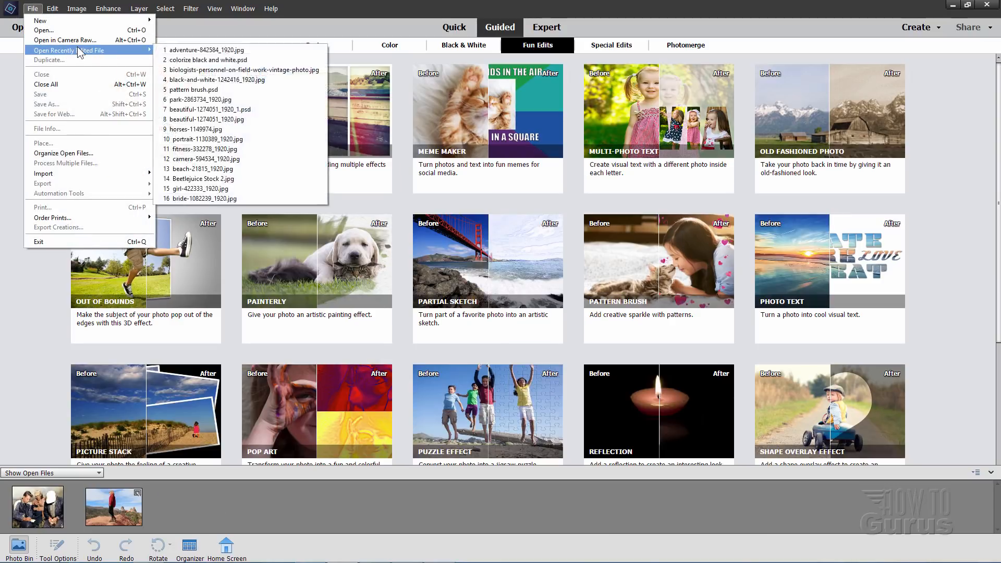
click(195, 179)
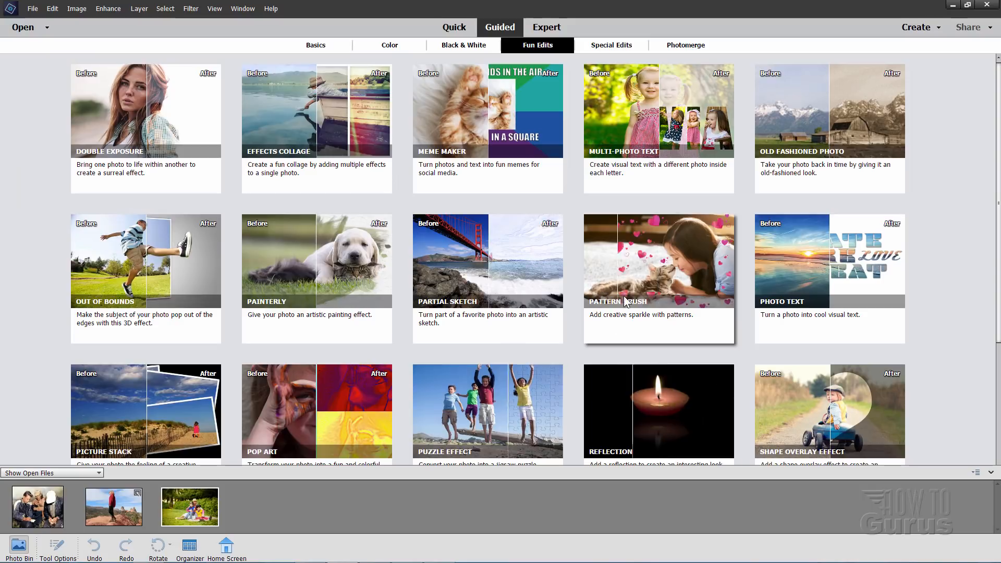
click(654, 270)
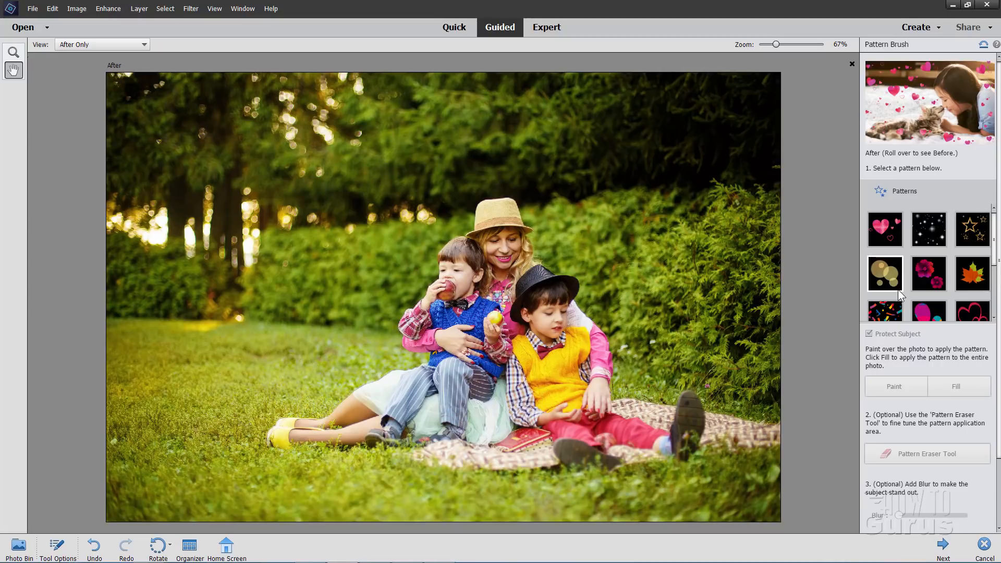
Select the pink hearts pattern and adjust the brush size for painting small hearts
mouse_move(995, 242)
mouse_down()
mouse_move(998, 306)
mouse_move(999, 232)
mouse_up()
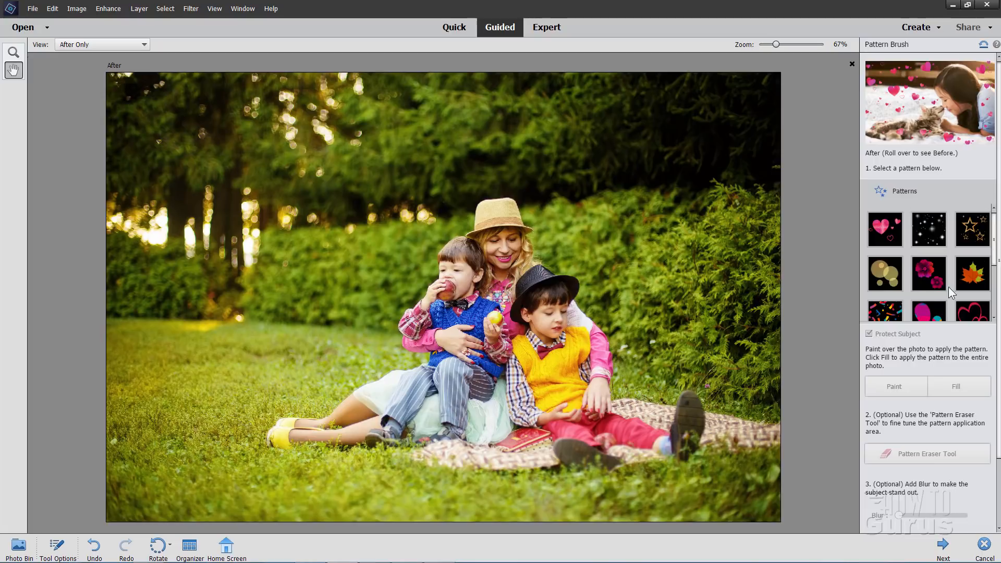
click(888, 228)
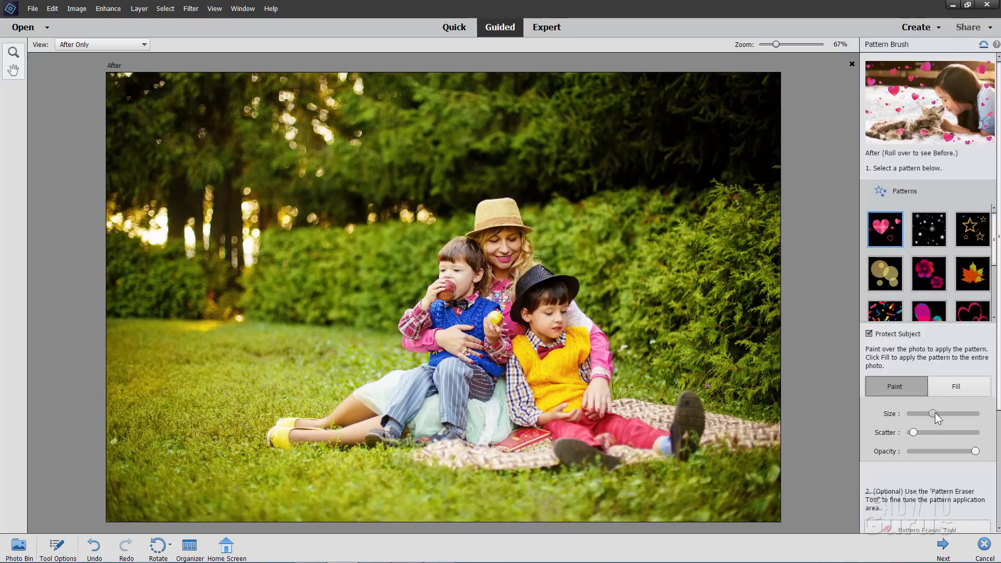
mouse_move(933, 413)
mouse_down()
mouse_move(962, 414)
mouse_move(942, 414)
mouse_up()
drag(919, 414, 934, 415)
Paint small hearts over the trees and hedge around the family, raising the scatter slightly between strokes
drag(707, 150, 623, 221)
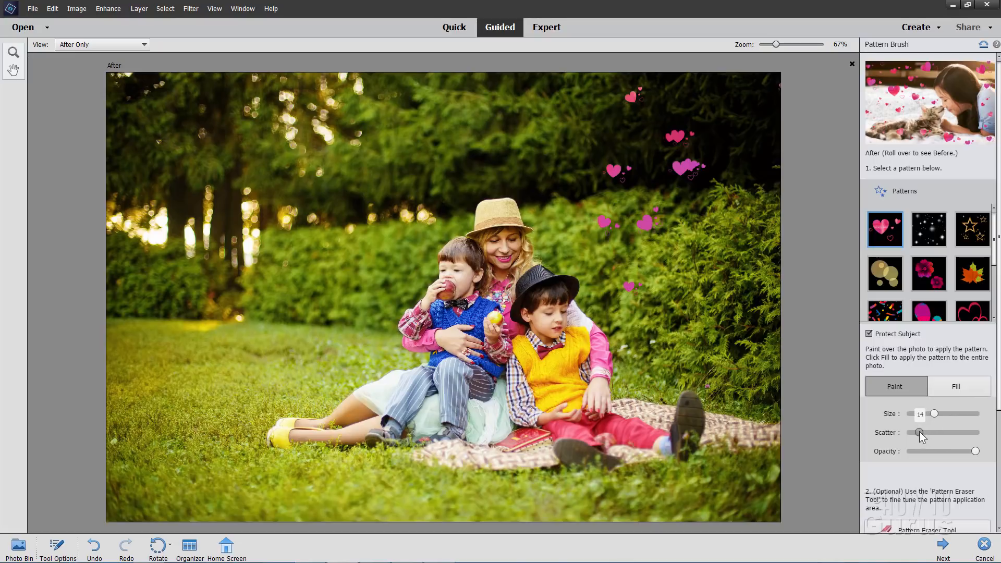
mouse_move(763, 156)
mouse_down()
mouse_move(714, 167)
mouse_move(698, 219)
mouse_up()
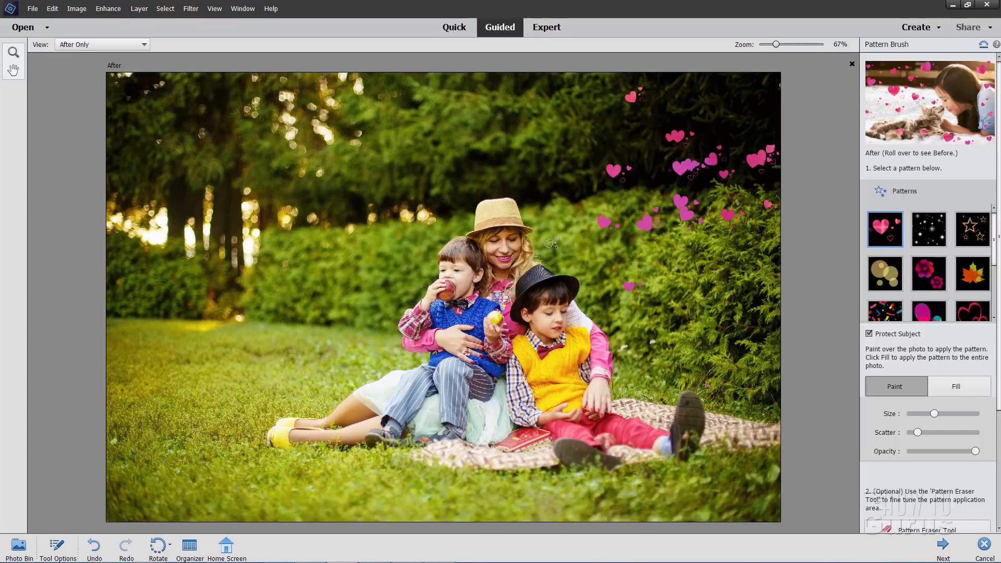
mouse_move(356, 244)
mouse_down()
mouse_move(585, 308)
mouse_move(601, 372)
mouse_move(542, 302)
mouse_move(563, 182)
mouse_move(532, 211)
mouse_move(560, 233)
mouse_move(328, 344)
mouse_up()
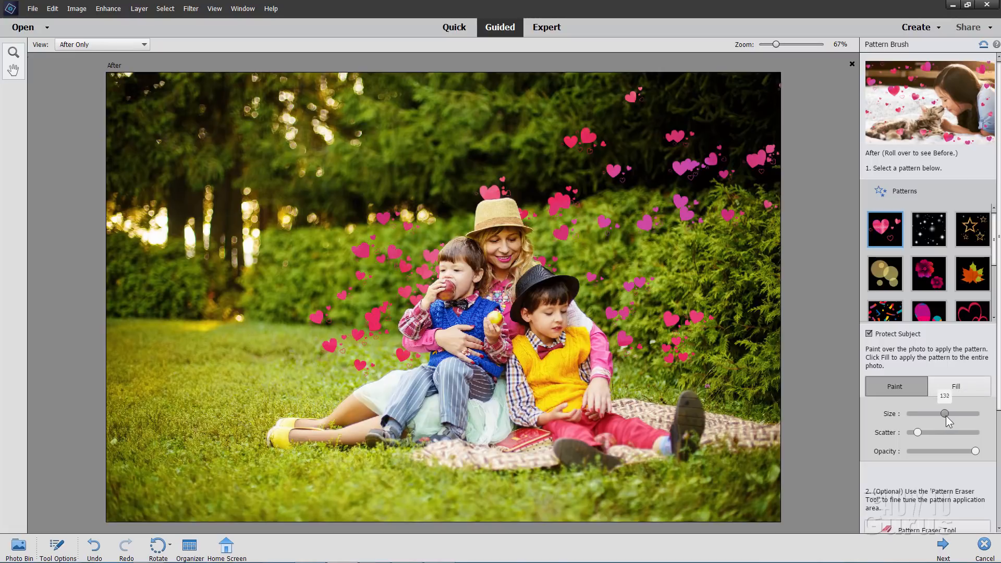
Enlarge the pattern brush and paint large hearts over the trees, the hedge and the blanket's edge
drag(945, 414, 947, 413)
click(333, 209)
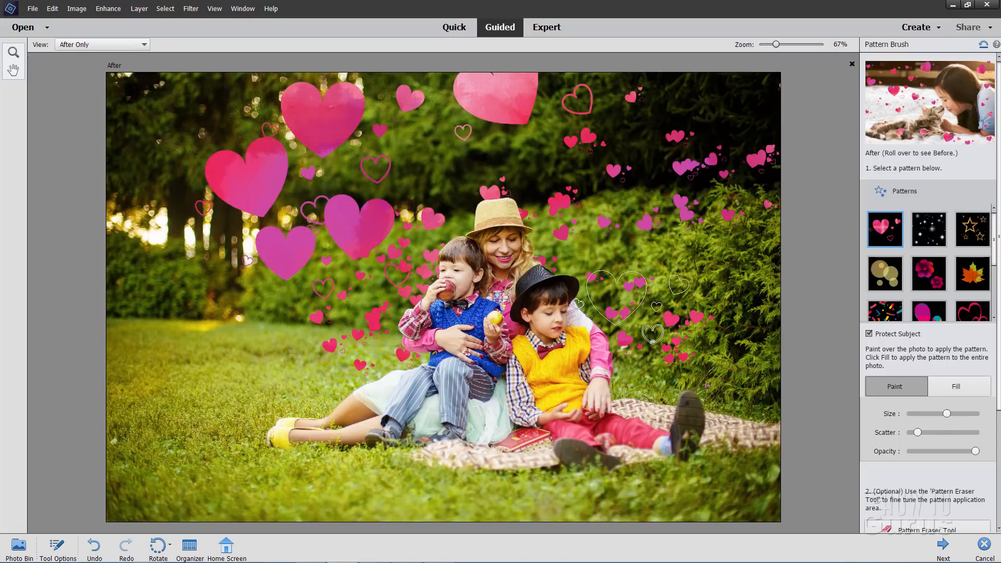
click(722, 417)
click(662, 229)
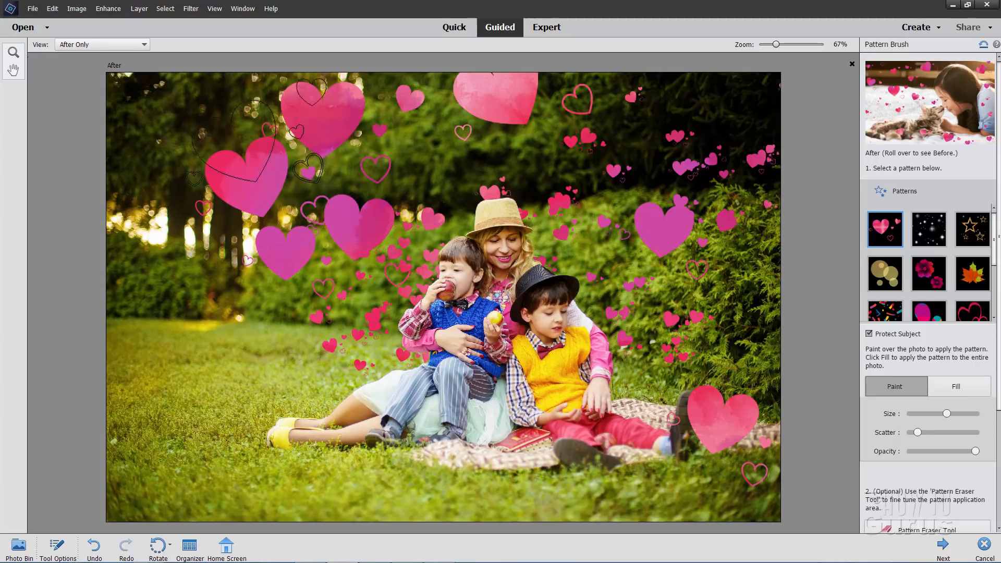
Lower the scatter and paint more large hearts over the trees and the grass beside the family
drag(917, 432, 911, 432)
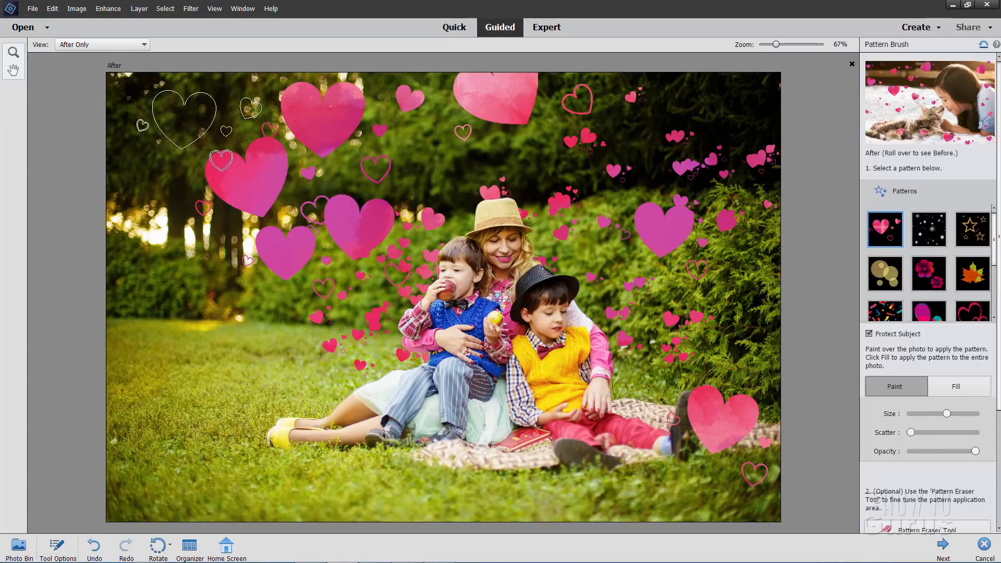
click(184, 120)
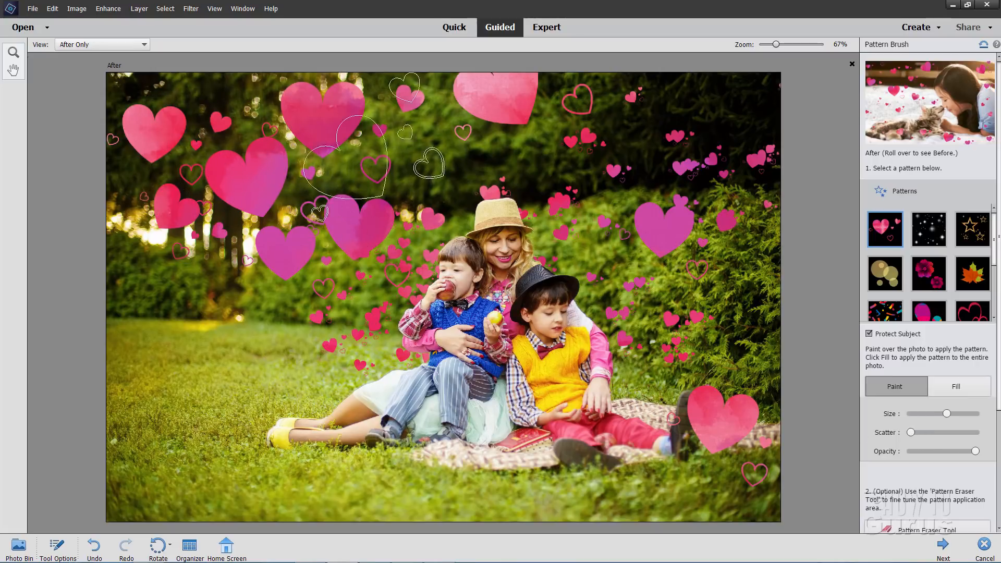
click(225, 359)
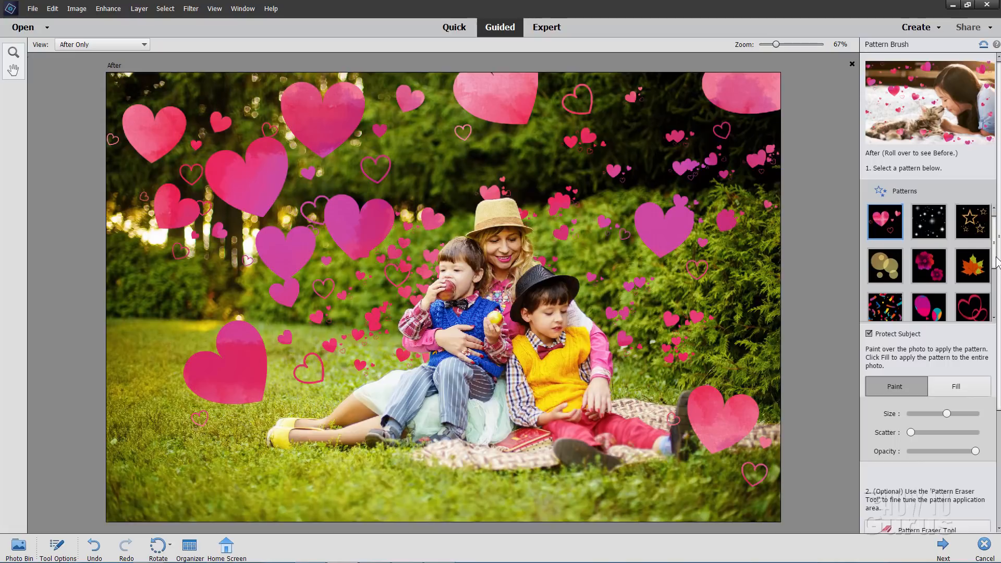
drag(993, 248, 995, 218)
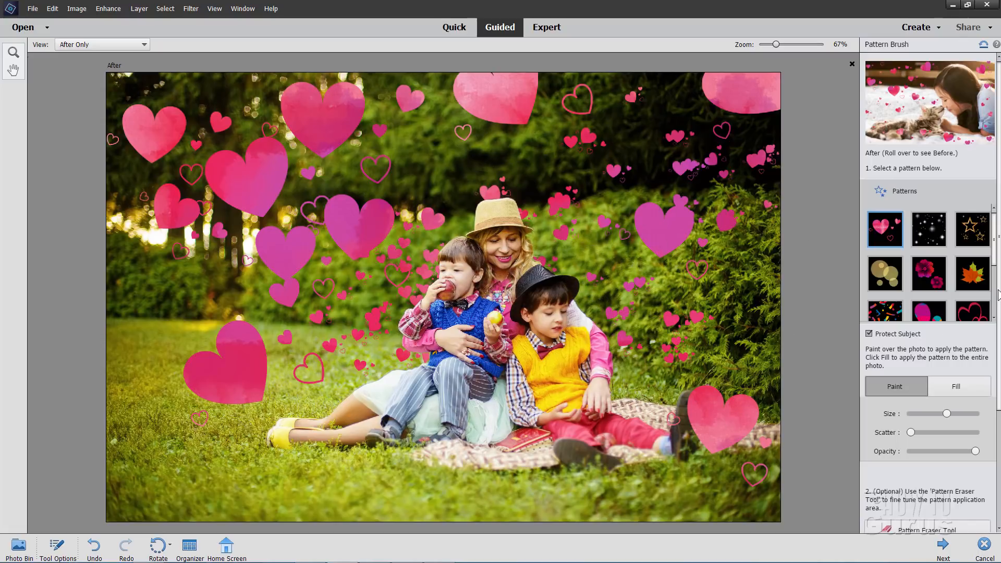
Add a slight blur to the background around the family and continue the pattern brush edit in Expert mode
drag(997, 295, 1000, 417)
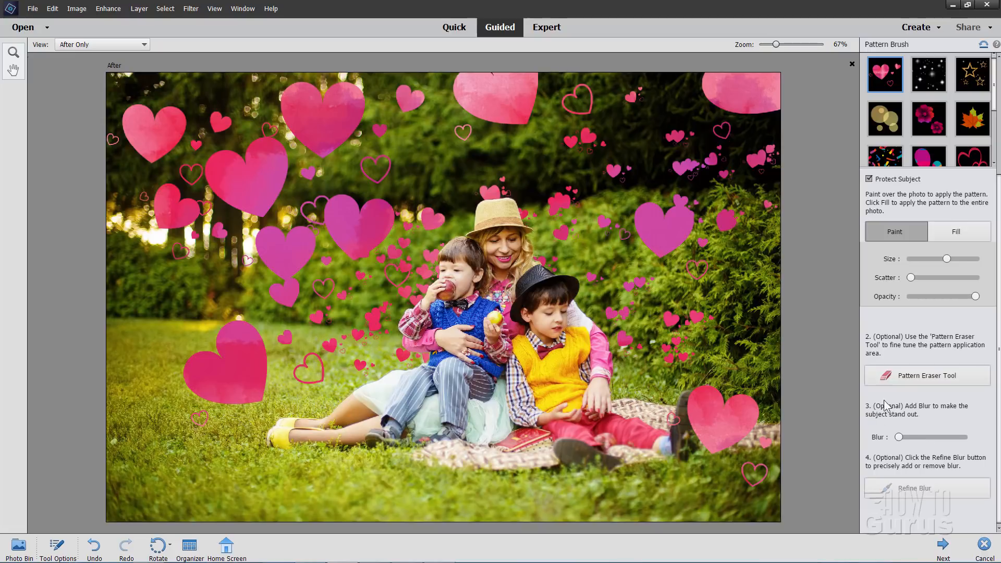
drag(899, 436, 906, 441)
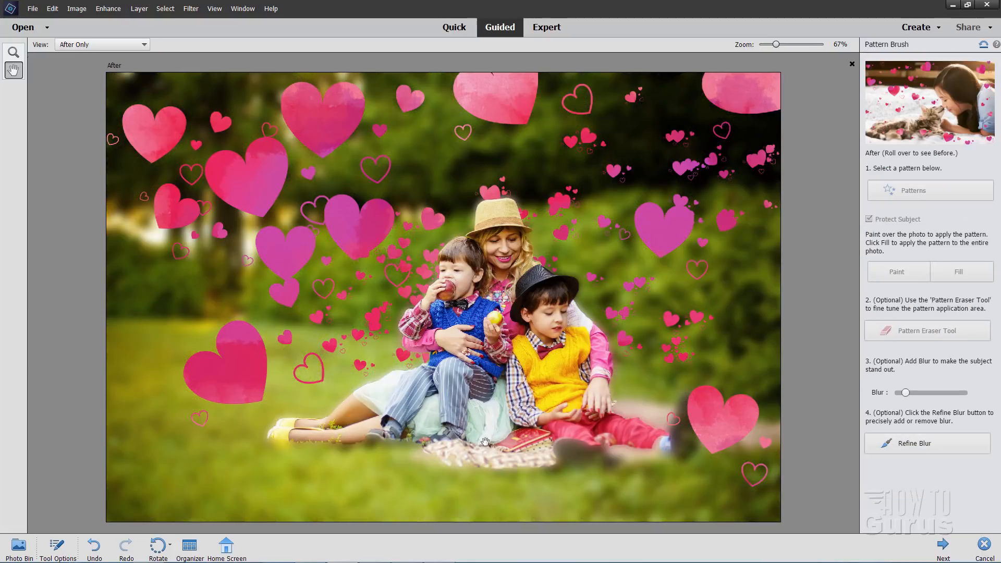
drag(905, 393, 900, 392)
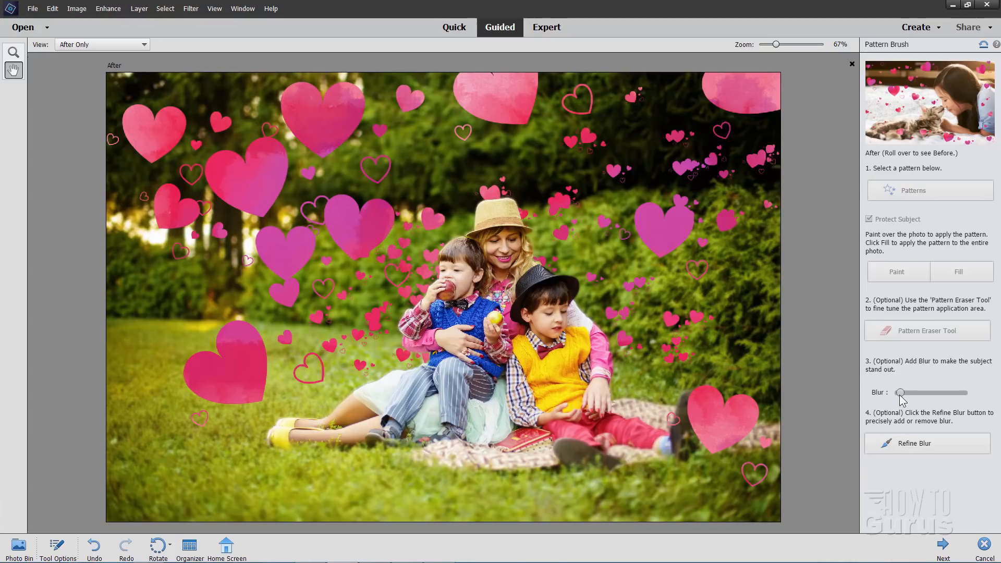
mouse_move(900, 395)
drag(900, 393, 902, 392)
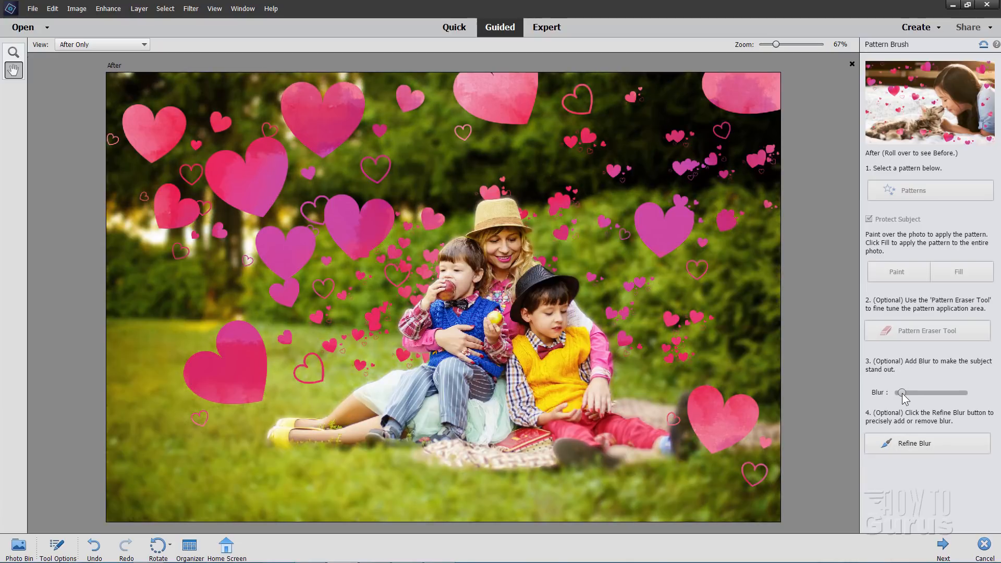
drag(903, 397, 902, 397)
click(945, 546)
click(957, 154)
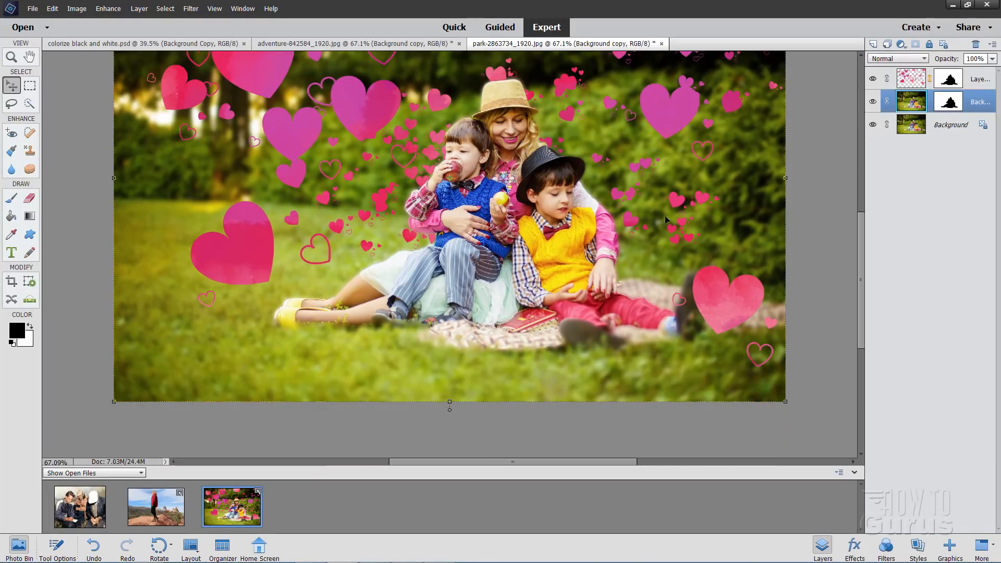
Toggle the visibility of the blurred background copy and the hearts layer to examine what each contributes
click(873, 102)
click(875, 103)
click(873, 79)
click(873, 79)
click(873, 79)
click(873, 79)
click(873, 79)
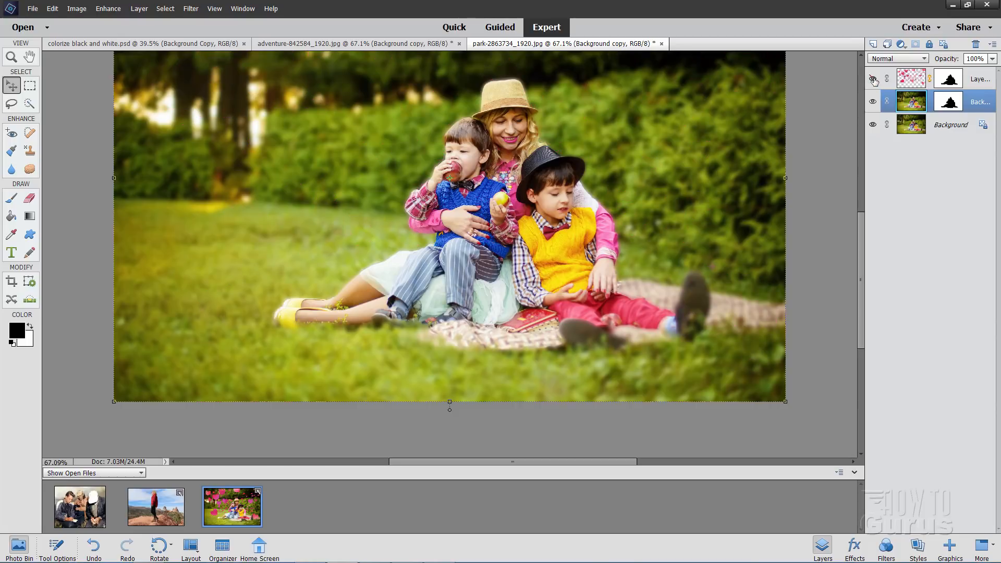
click(873, 79)
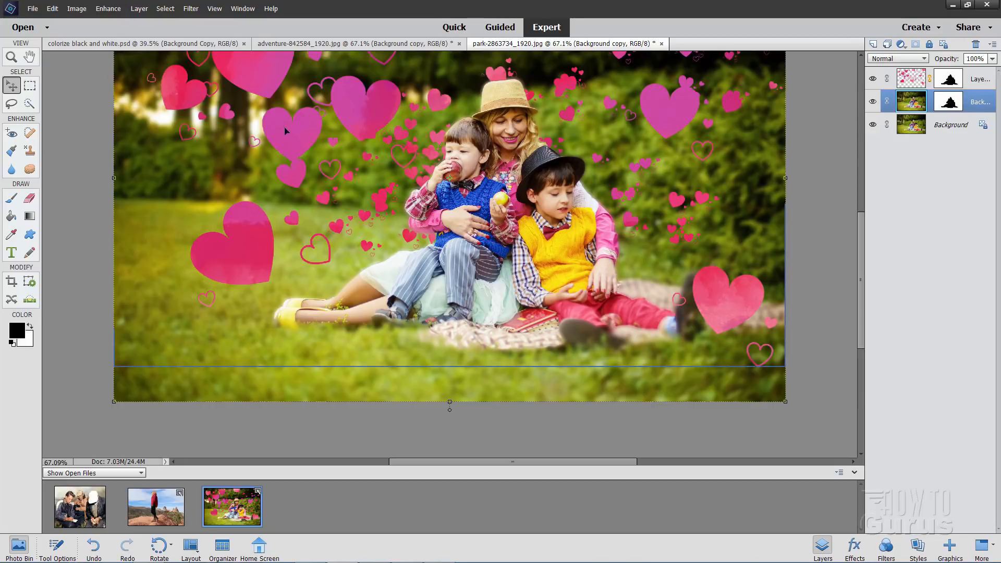
Paint black on the background copy's layer mask with a 500 px soft brush to remove the blur from the foreground grass
click(948, 102)
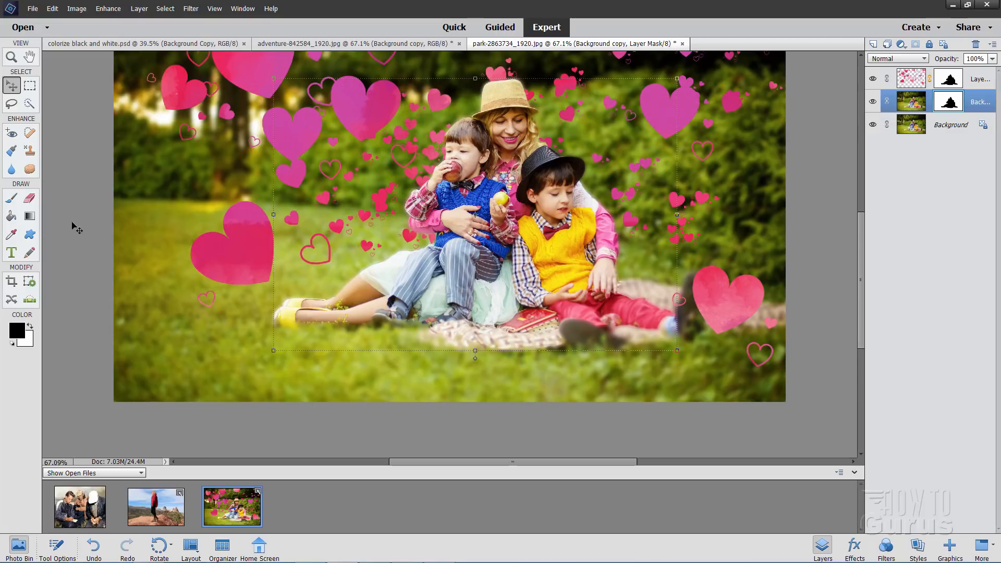
click(11, 197)
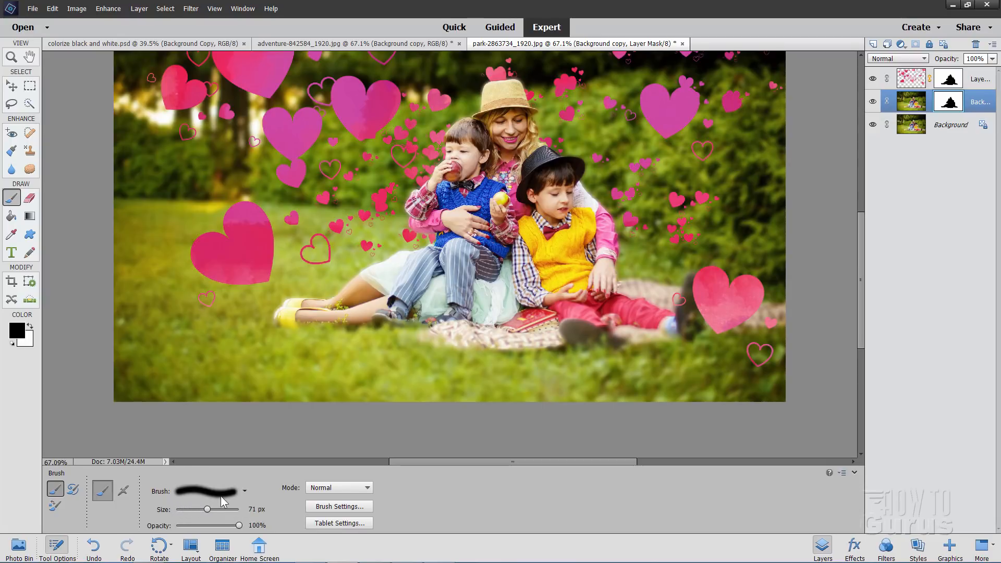
drag(207, 509, 224, 511)
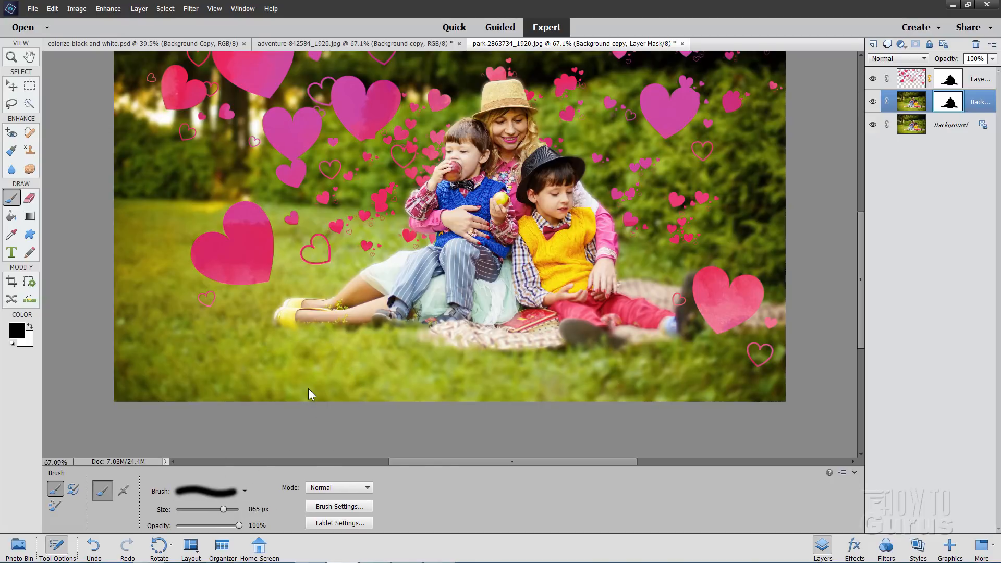
click(254, 509)
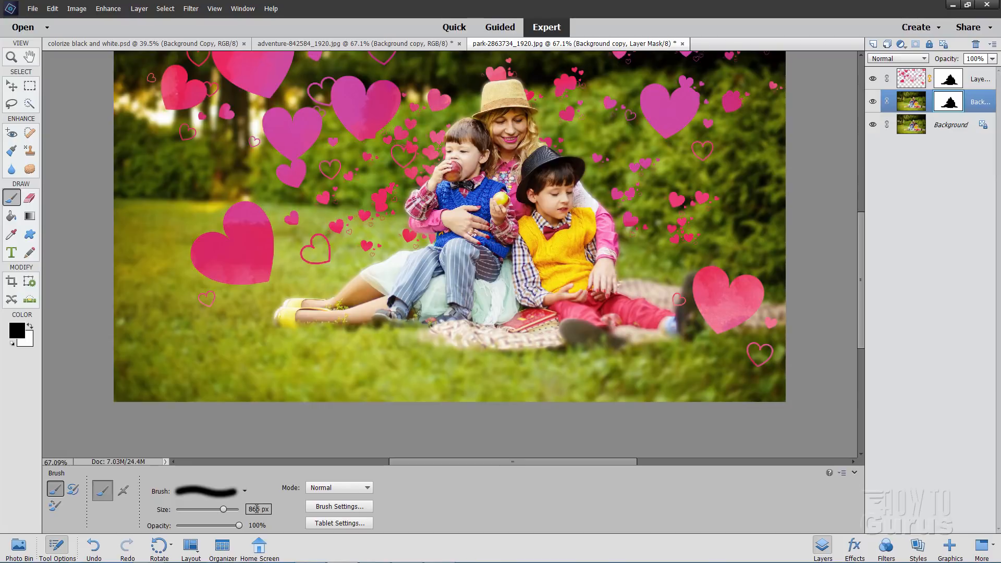
text(500)
mouse_move(304, 414)
mouse_down()
mouse_move(317, 382)
mouse_move(276, 403)
mouse_move(386, 410)
mouse_move(765, 392)
mouse_up()
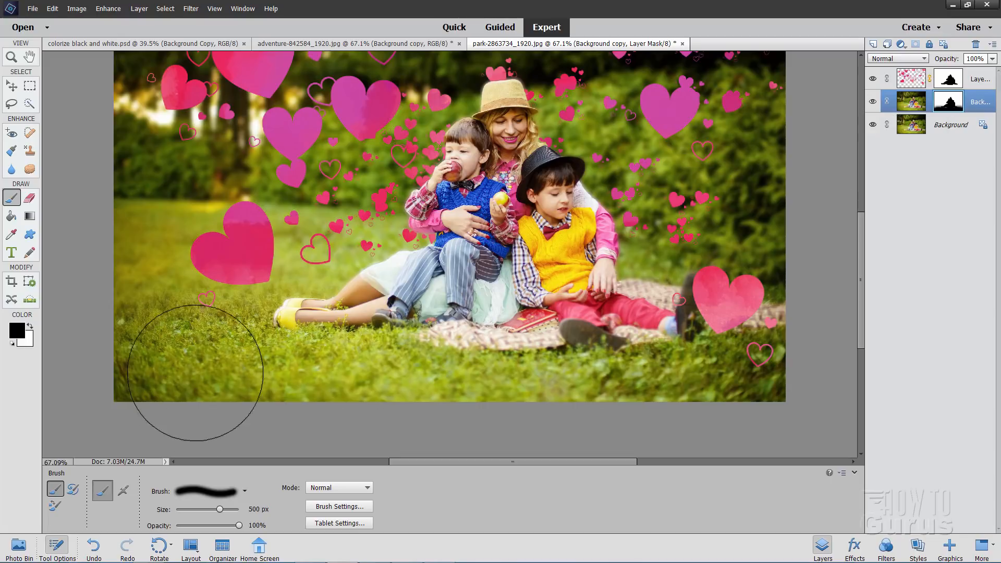
click(9, 88)
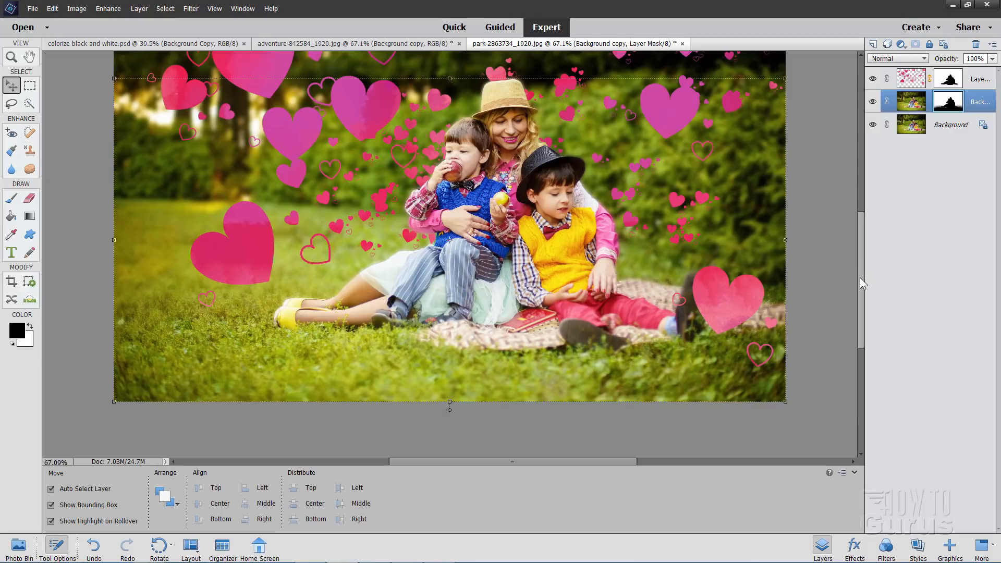
drag(861, 279, 852, 259)
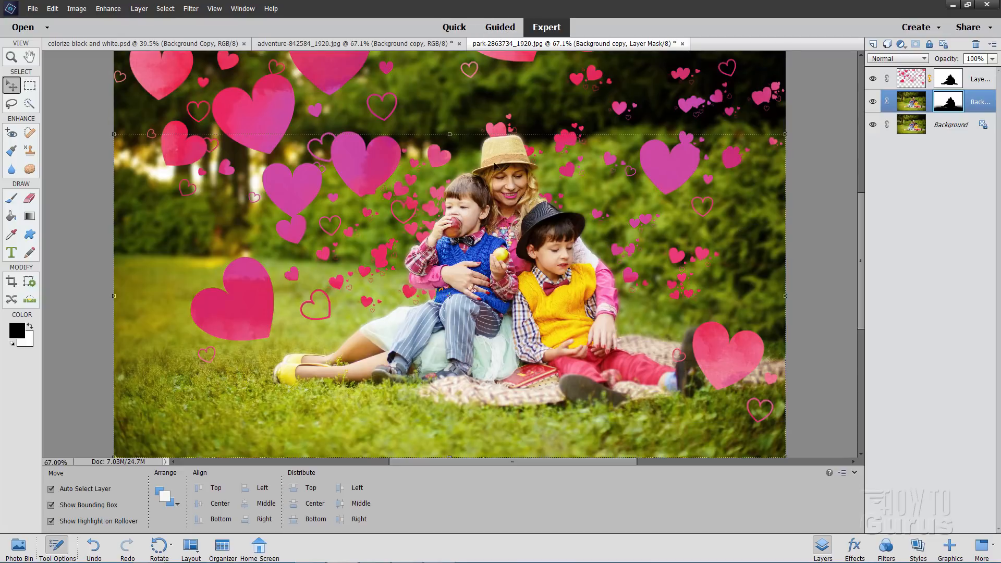
Close the park, adventure and colorize black and white images, discarding the changes to the park and adventure photos
click(682, 44)
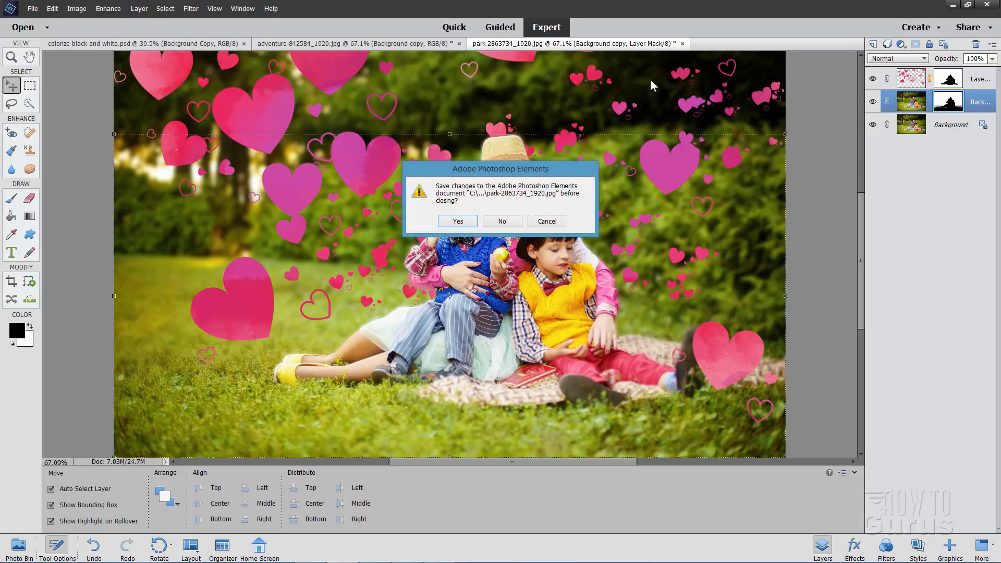
click(506, 221)
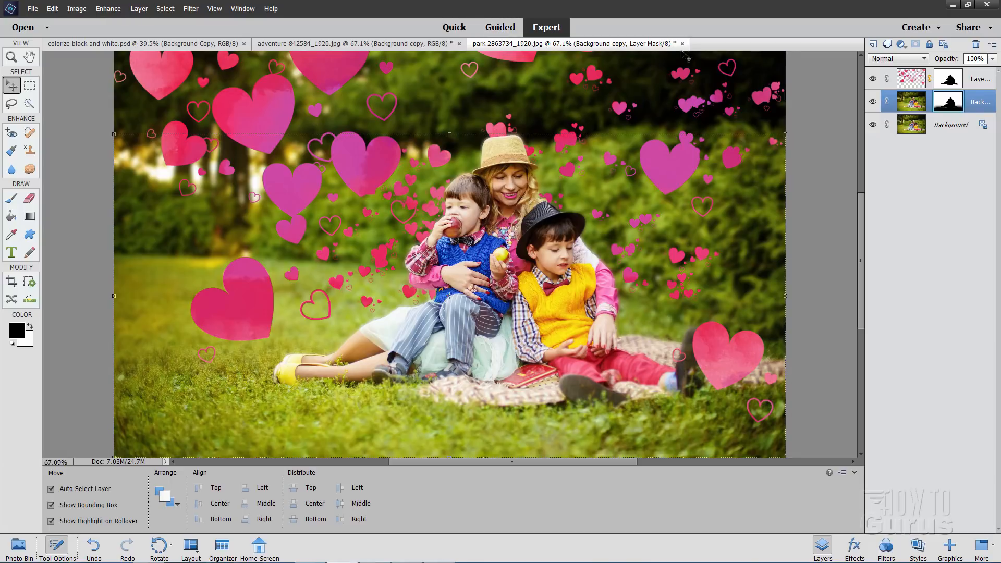
click(681, 43)
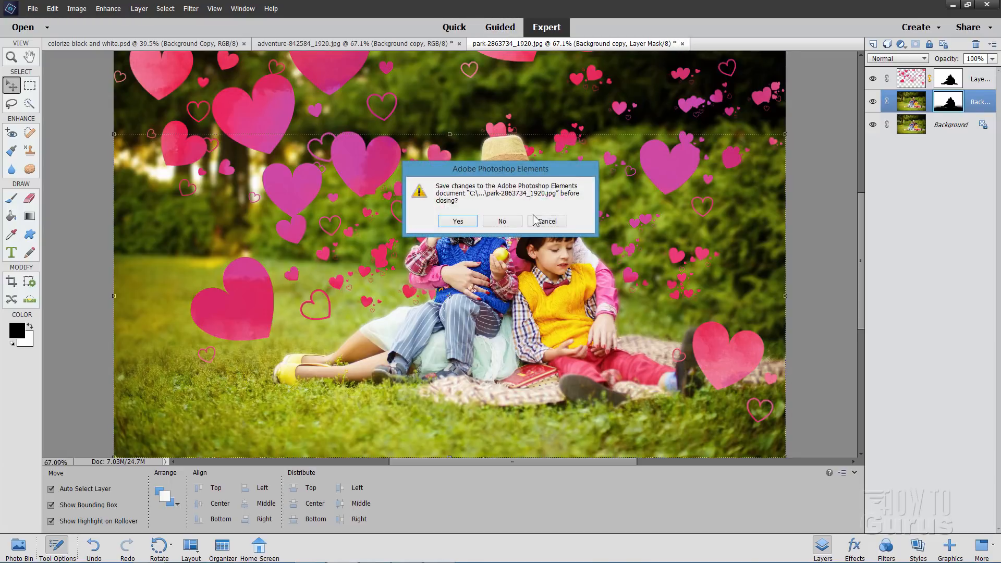
click(505, 221)
click(459, 44)
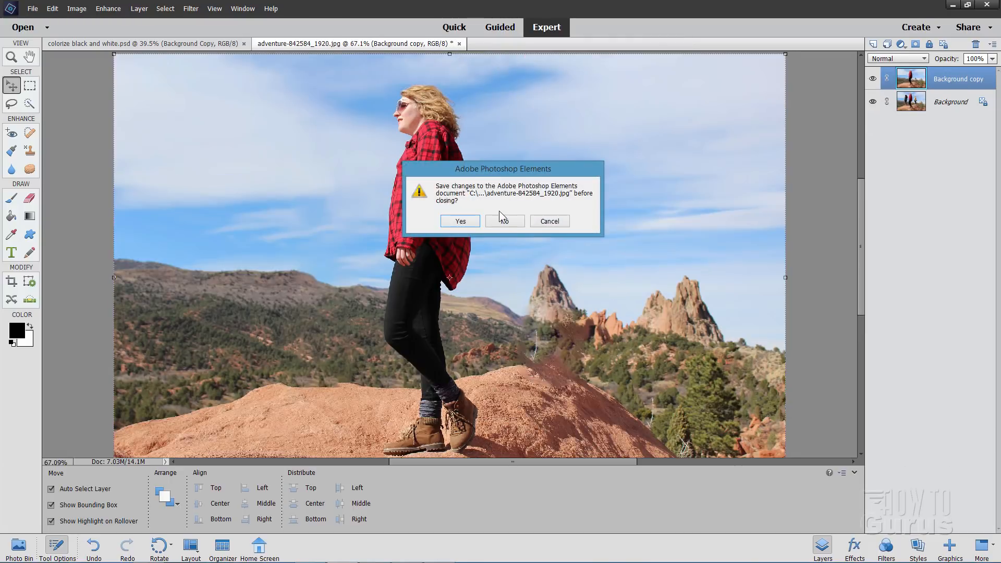
click(505, 219)
click(244, 43)
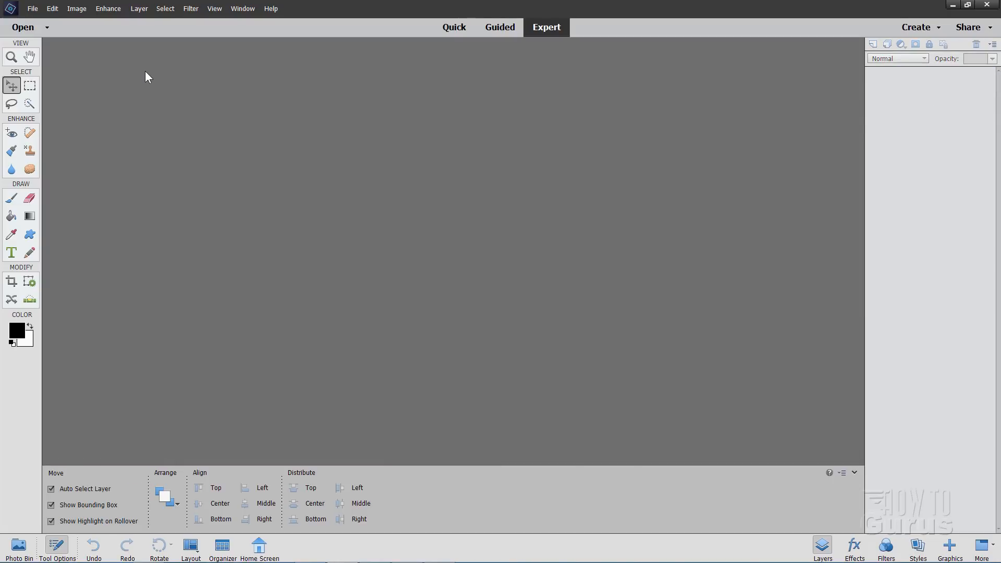
Open the recently edited file biologists-personnel-on-field-work-vintage-photo.jpg
click(105, 10)
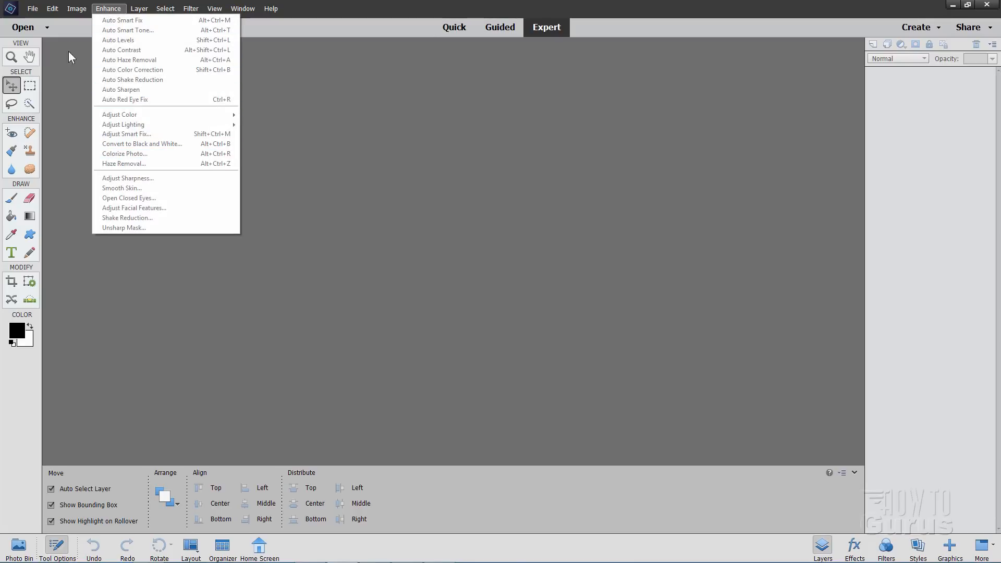
click(33, 10)
click(33, 10)
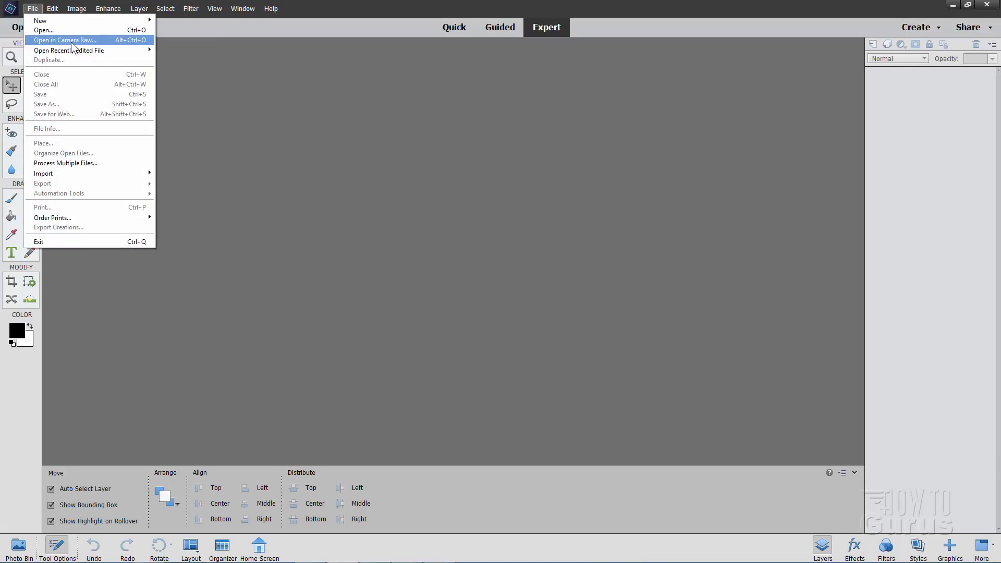
mouse_move(77, 50)
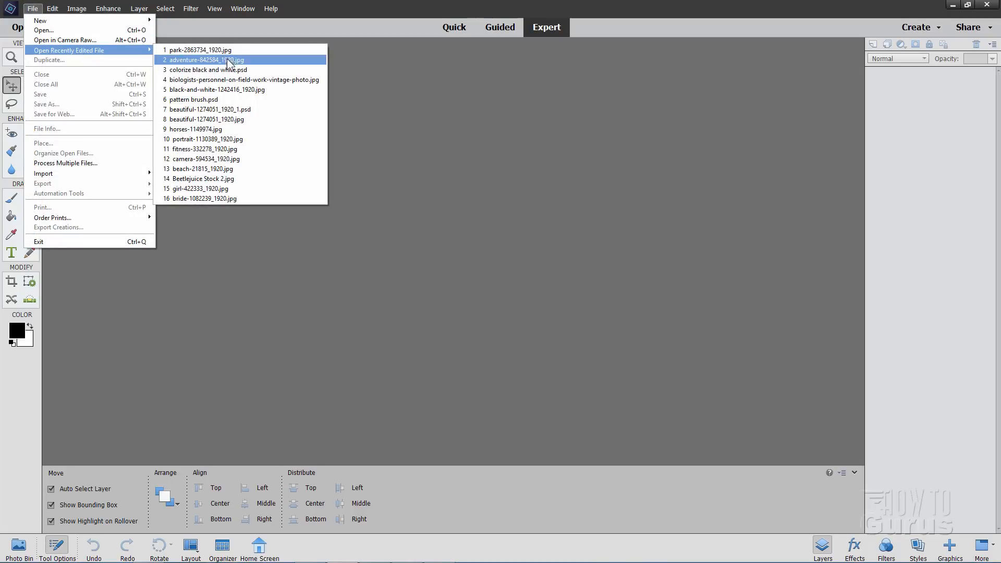
click(233, 80)
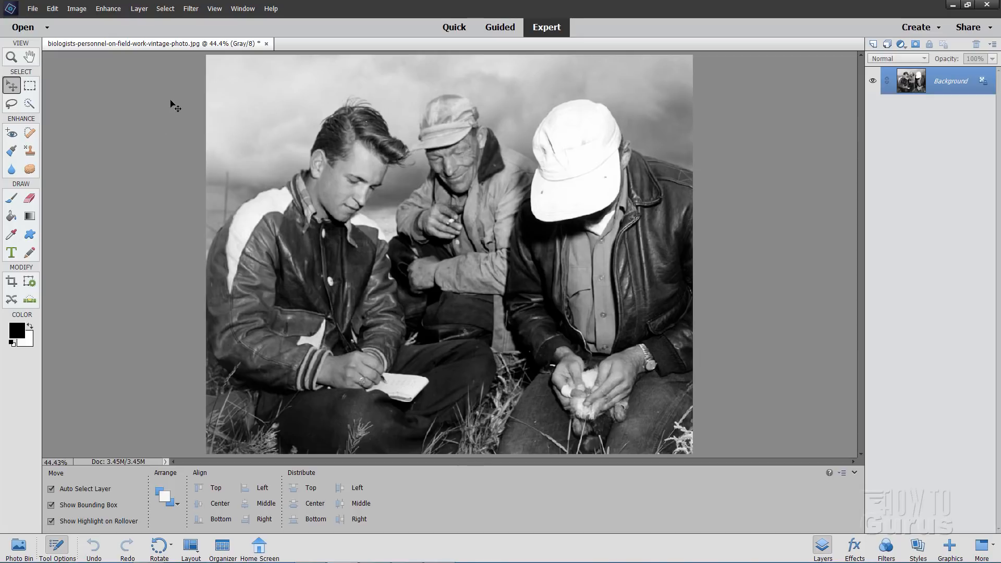
Run Colorize Photo on the vintage picture and choose the second automatic color version
click(110, 10)
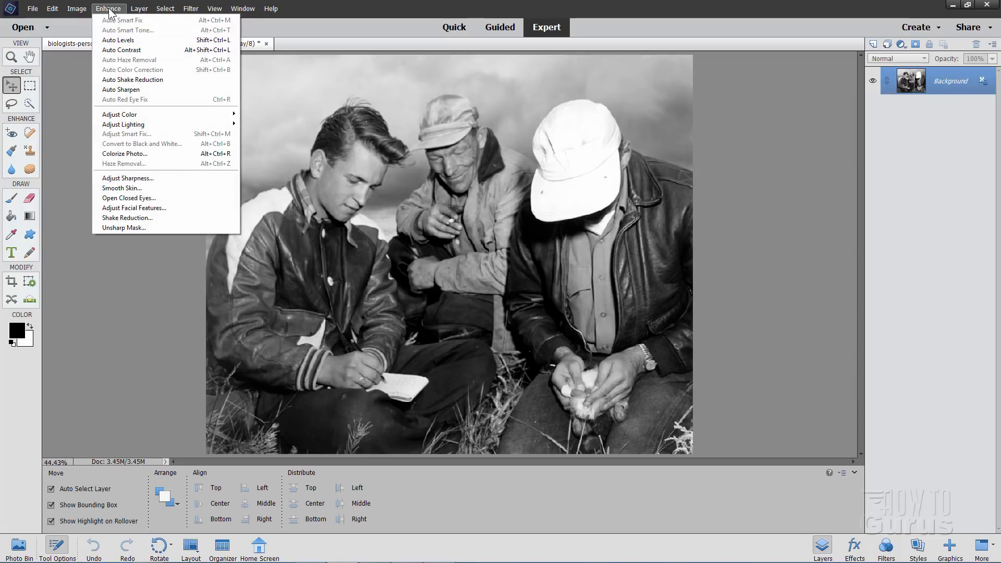
click(128, 156)
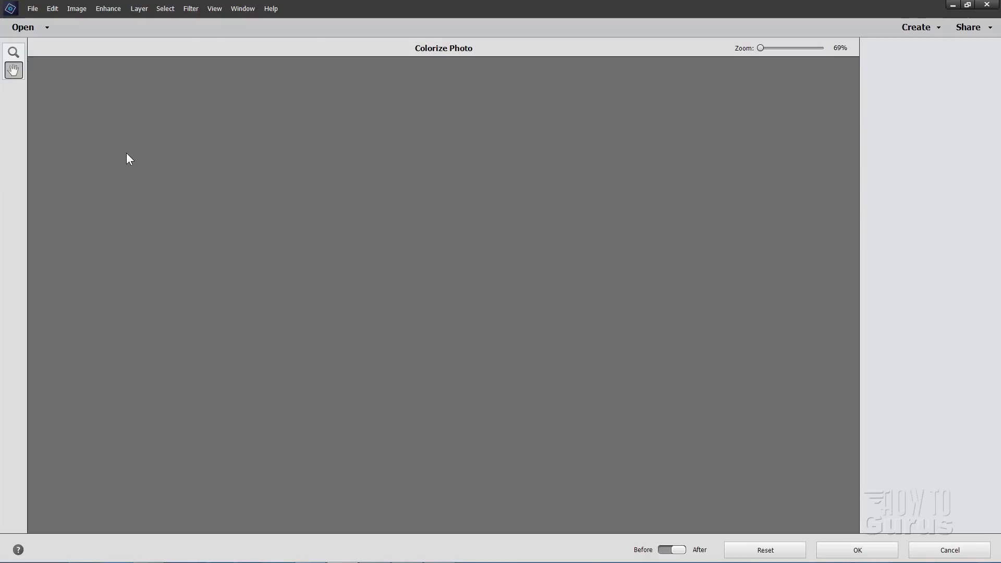
click(489, 213)
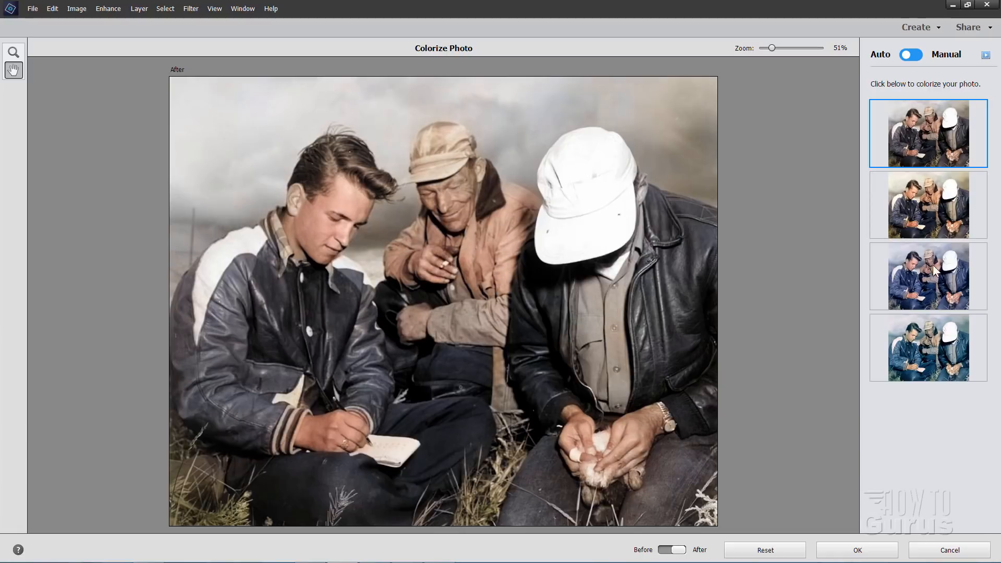
click(918, 197)
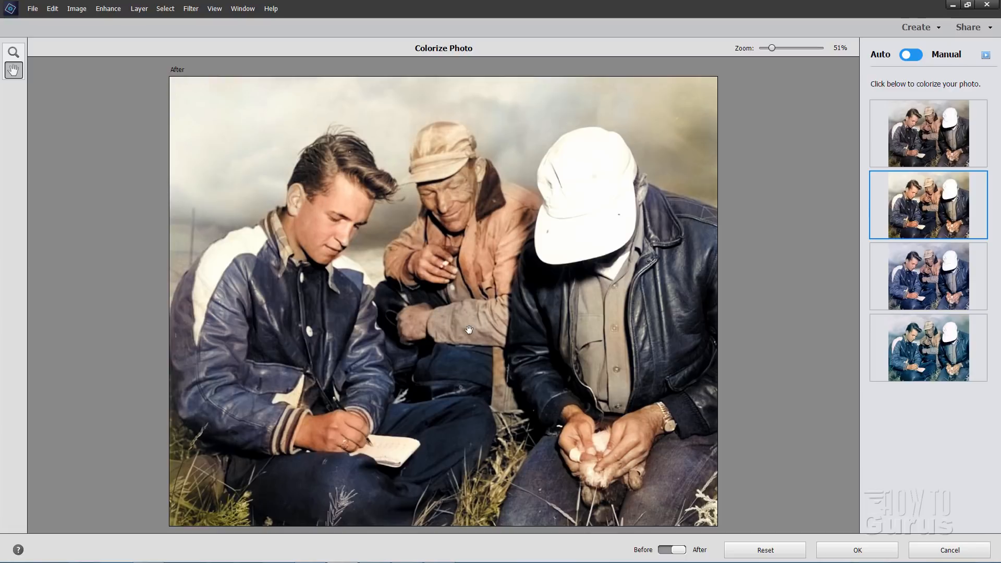
Switch to manual colorizing, select the young writing man's ear and place a droplet inside the selection
click(918, 59)
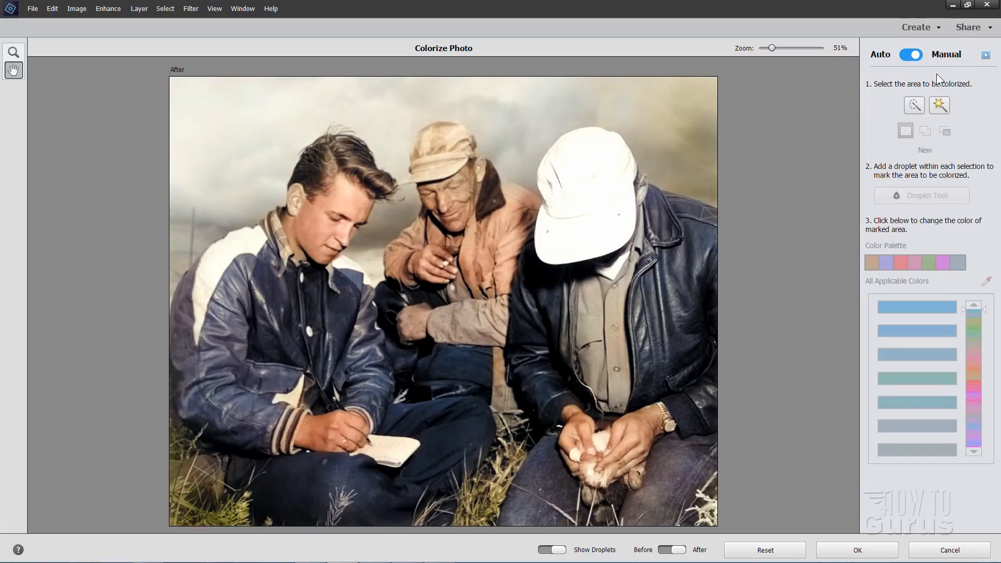
click(913, 107)
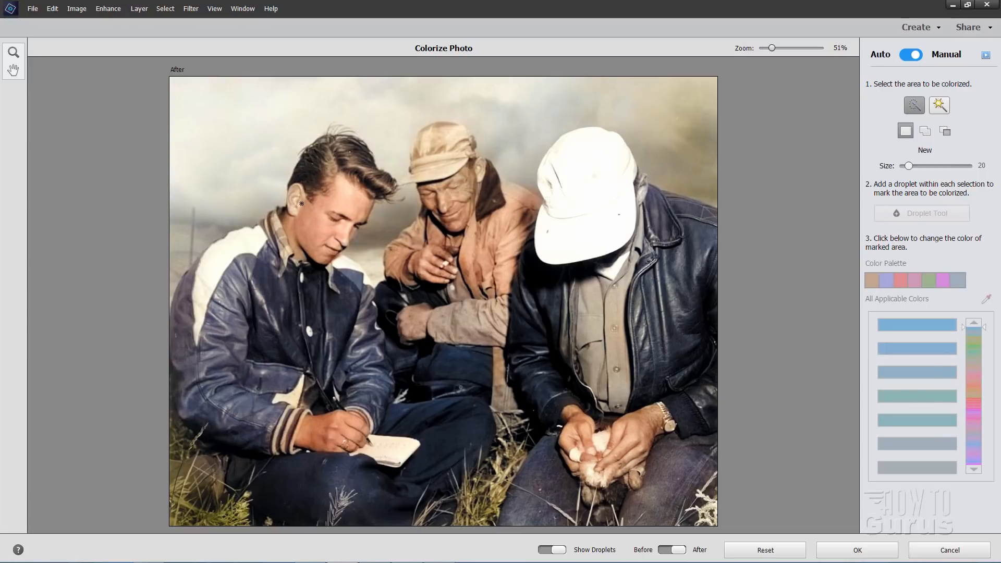
drag(295, 201, 295, 207)
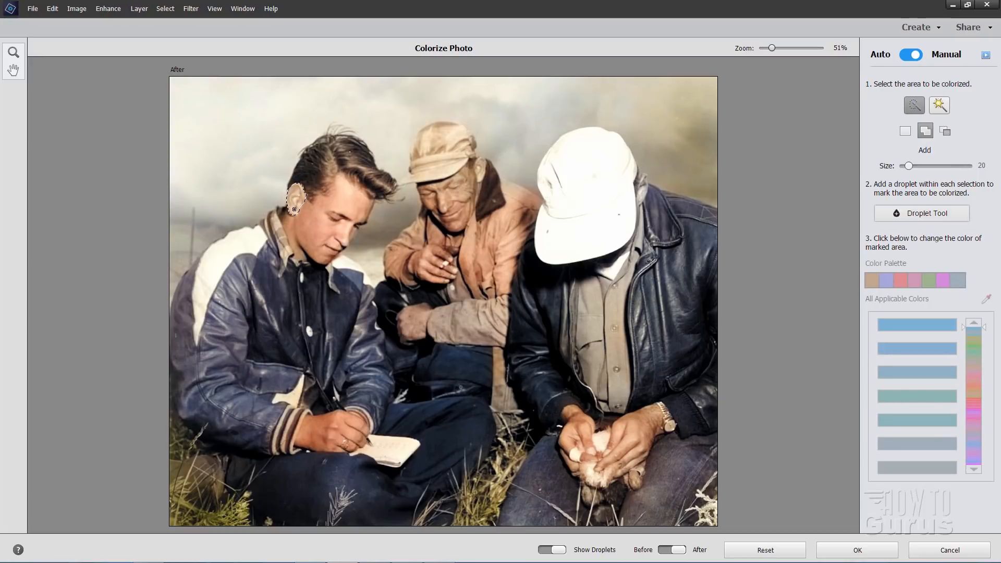
click(955, 216)
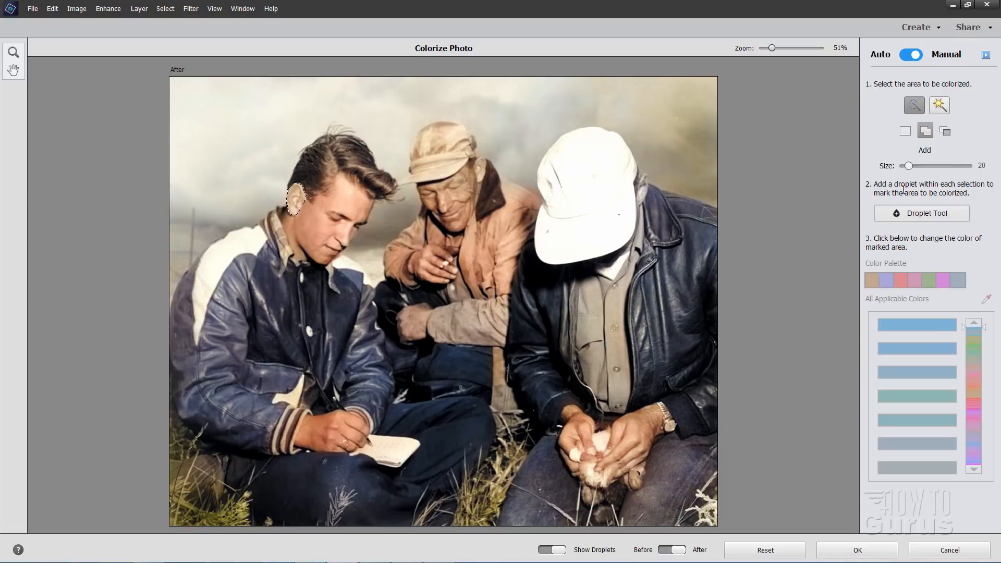
click(921, 214)
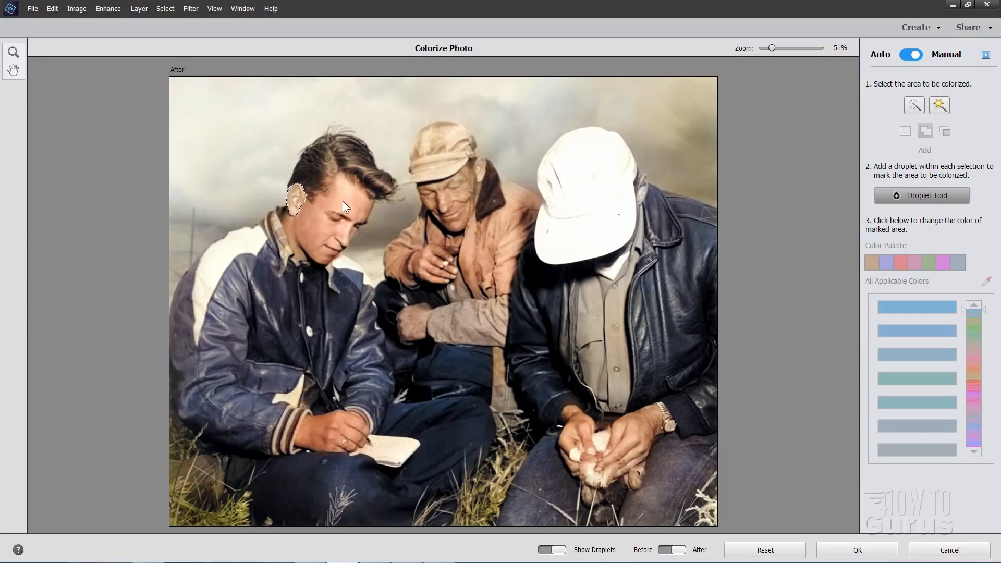
click(300, 198)
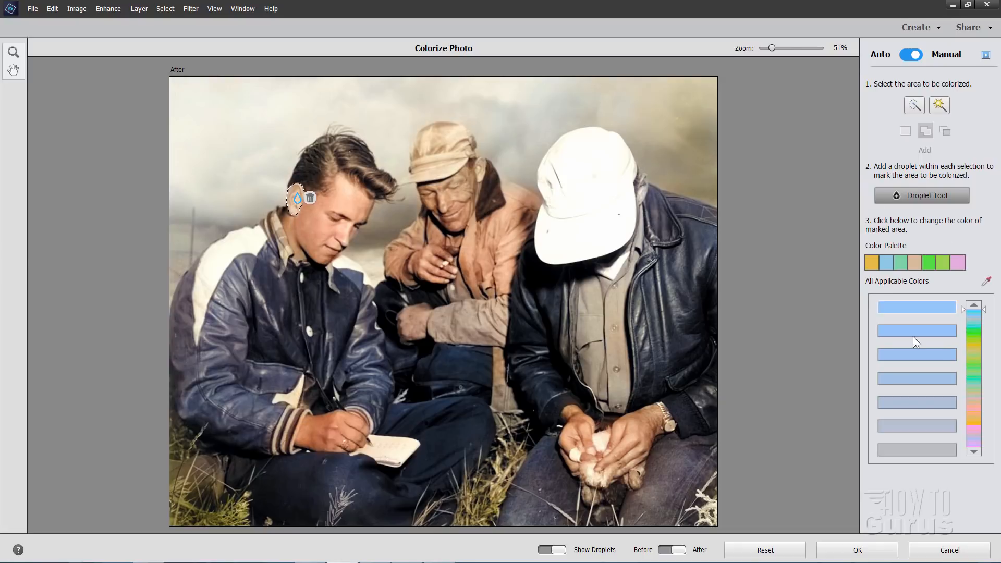
Sample a skin tone from the young man's face for his ear, and return to automatic colorizing
click(987, 282)
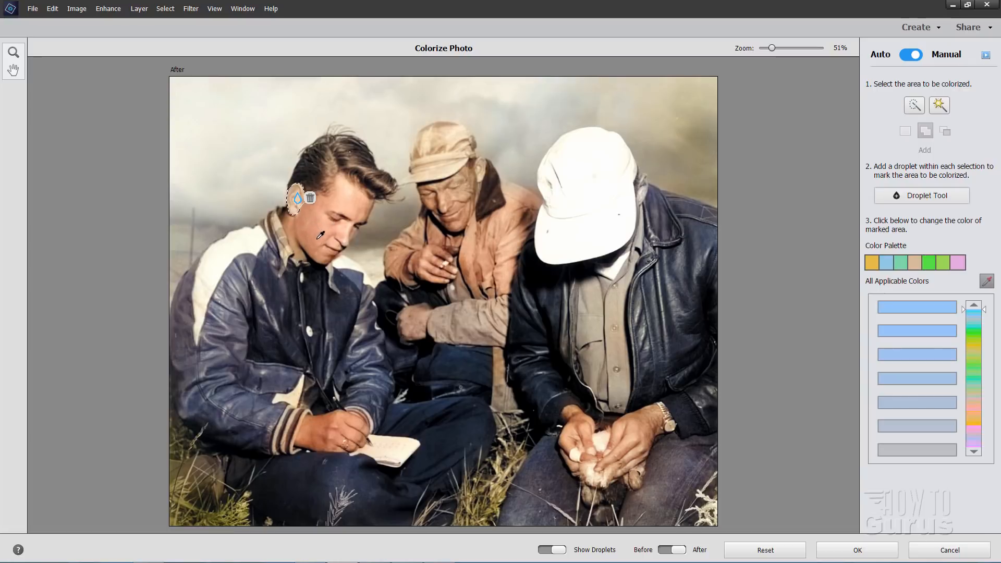
click(357, 201)
click(908, 59)
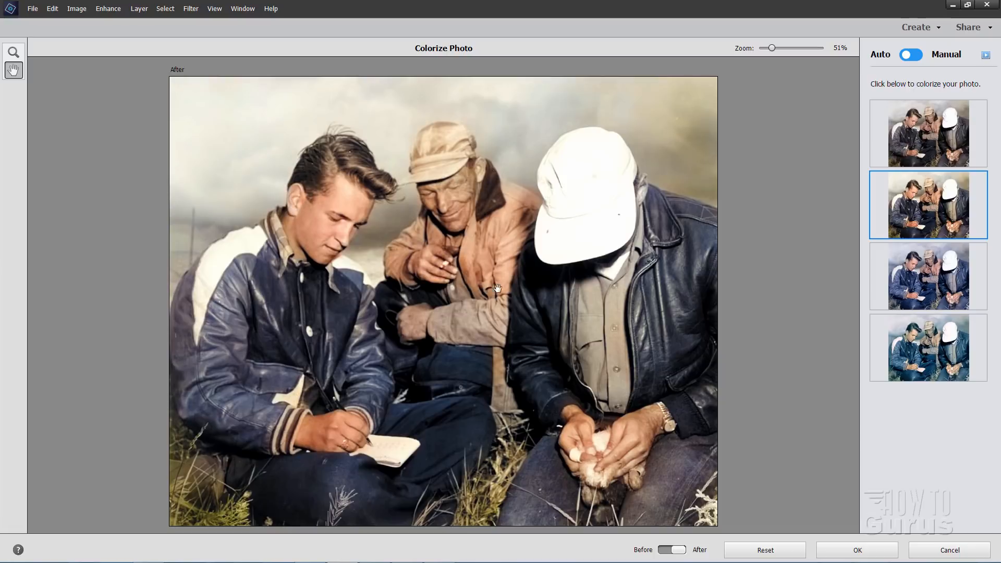
Switch to manual colorizing and select the middle man's grayish lower sleeve, with the selection brush set to subtract
click(916, 55)
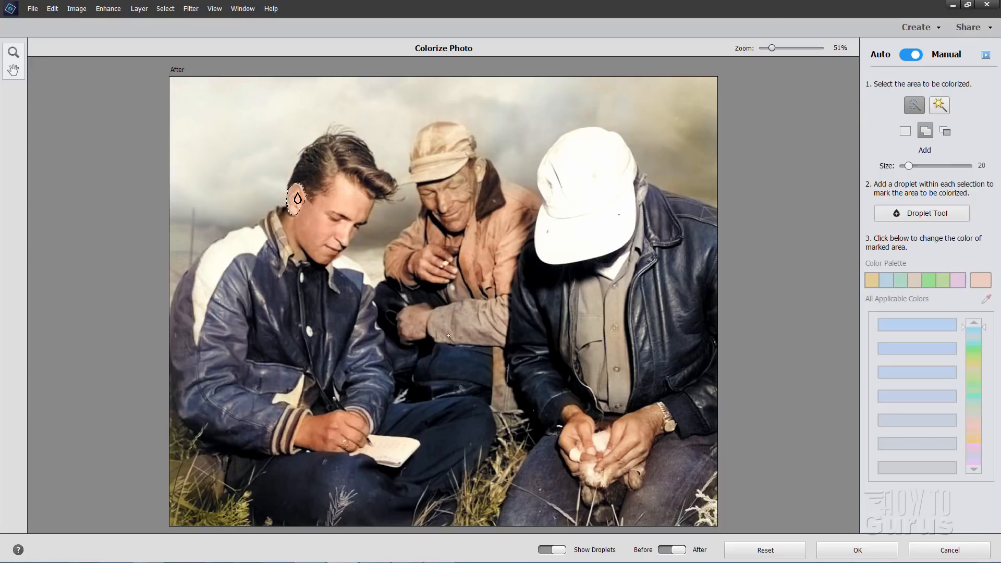
mouse_move(454, 326)
mouse_down()
mouse_move(453, 284)
mouse_move(501, 324)
mouse_move(495, 301)
mouse_up()
click(946, 133)
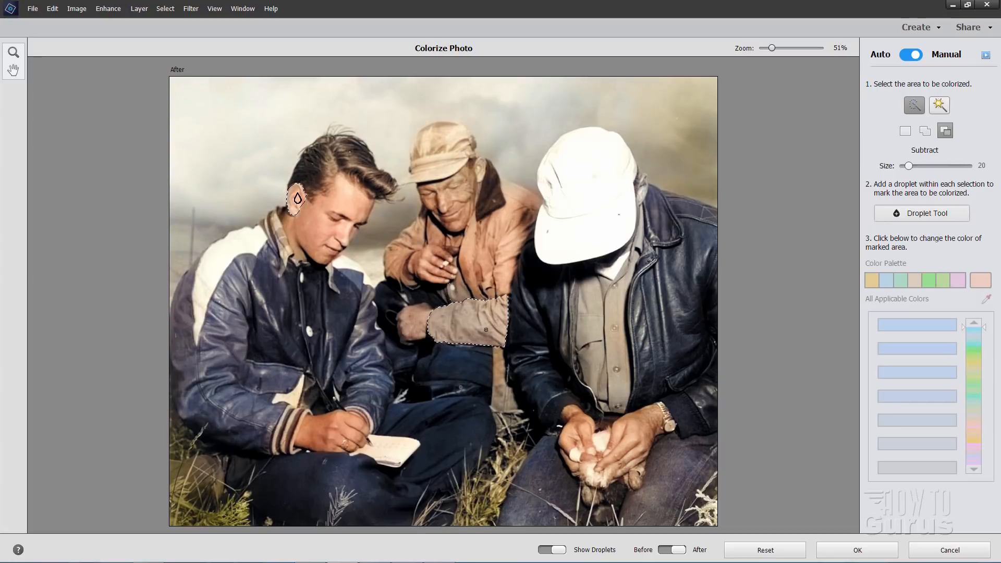
Mark the sleeve with a droplet, recolor it with a tone sampled from his jacket, and return to automatic colorizing
click(924, 213)
click(461, 319)
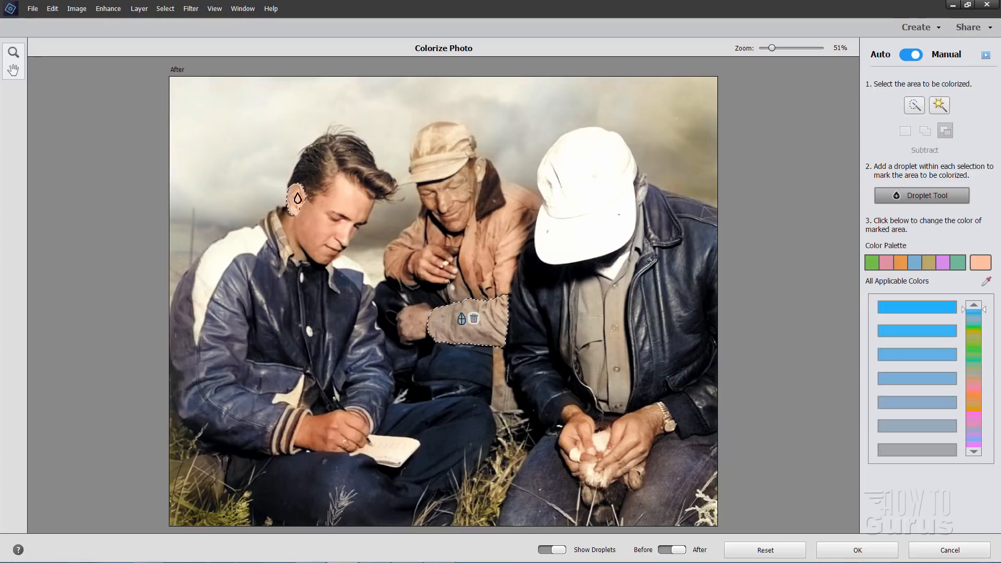
click(986, 281)
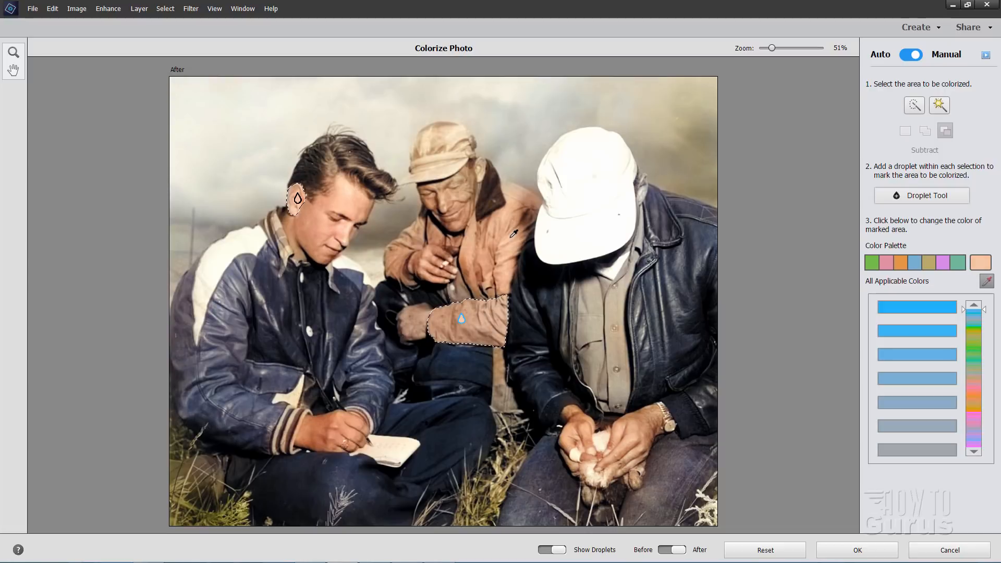
click(907, 55)
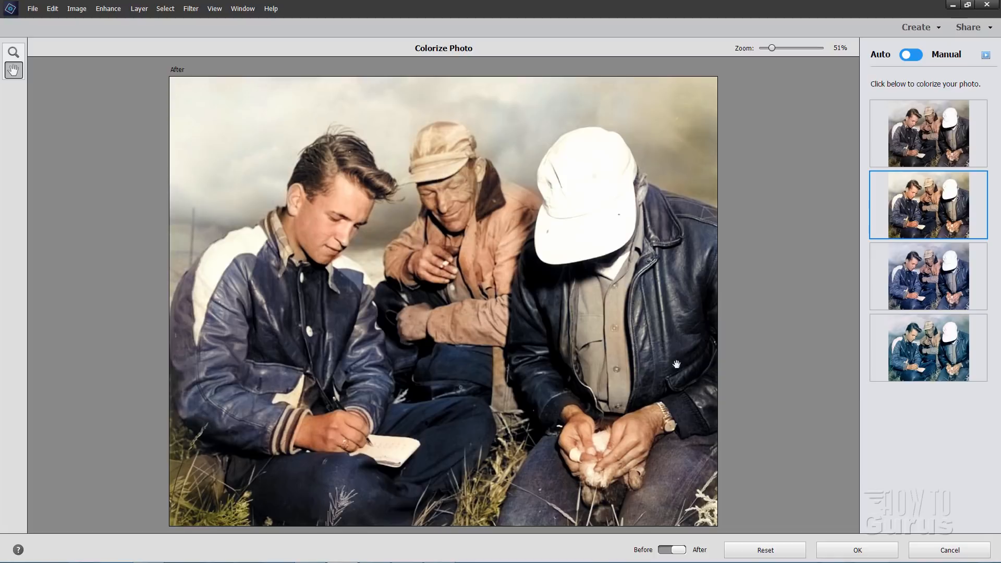
Compare the colorized photo with the black-and-white original and apply the colorization
click(671, 553)
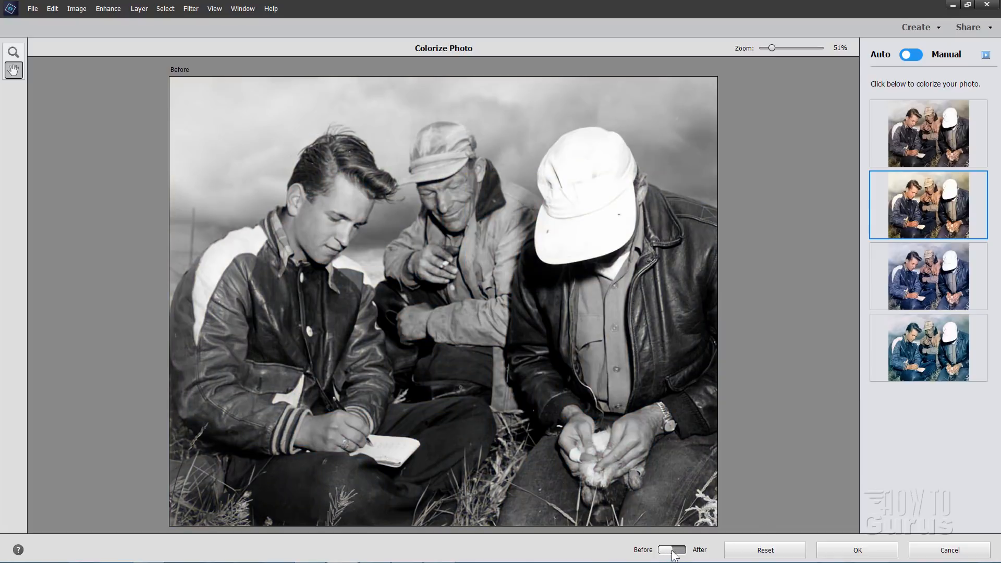
click(672, 553)
click(671, 553)
click(674, 553)
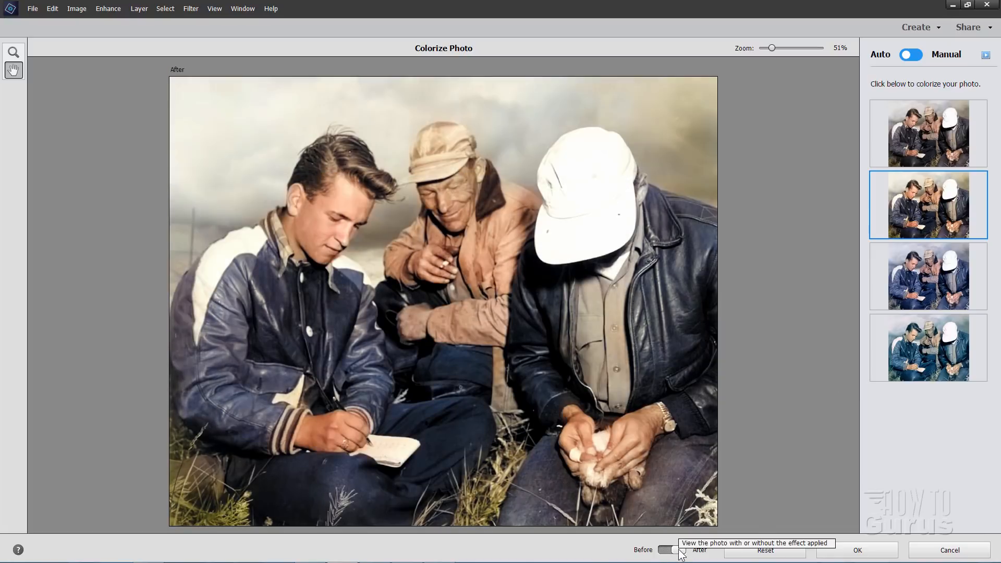
click(861, 547)
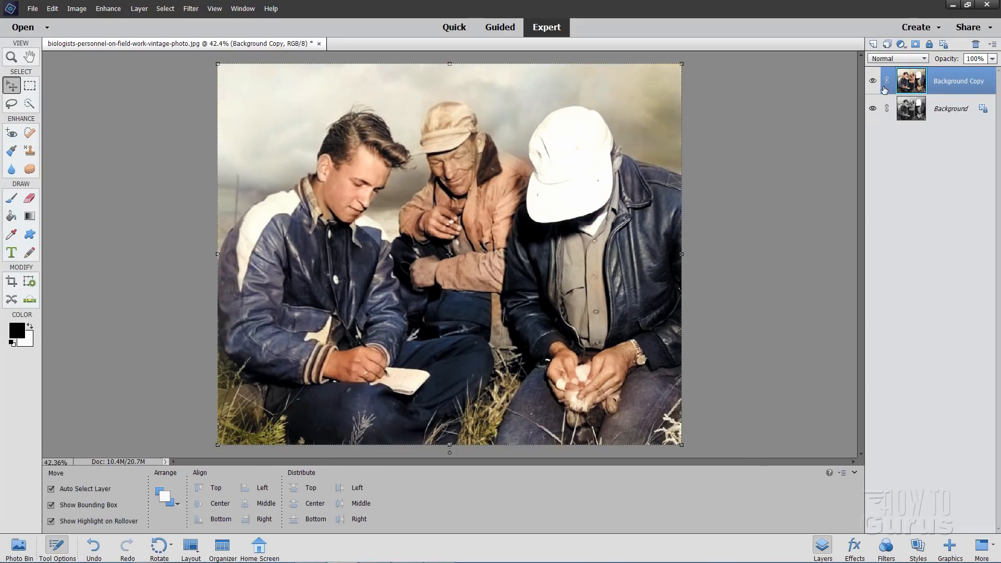
Toggle the colorized layer's visibility to compare it with the original, and close the vintage photo without saving
click(873, 82)
click(873, 82)
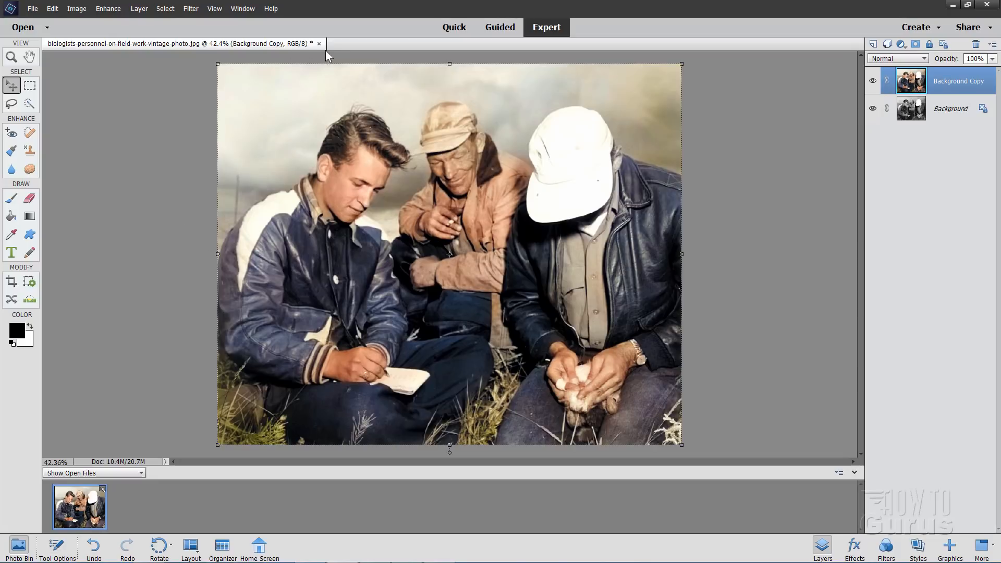
click(318, 45)
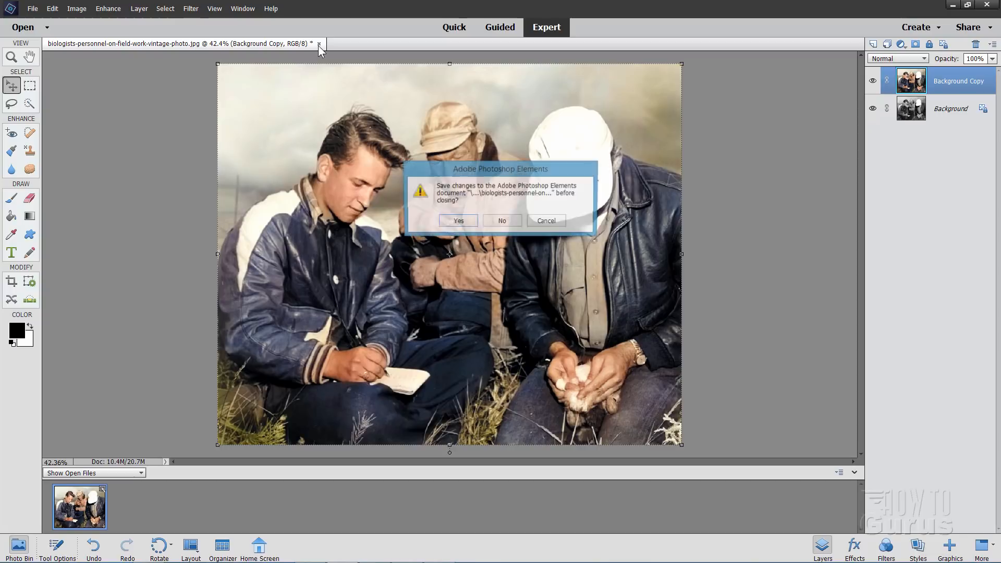
click(501, 222)
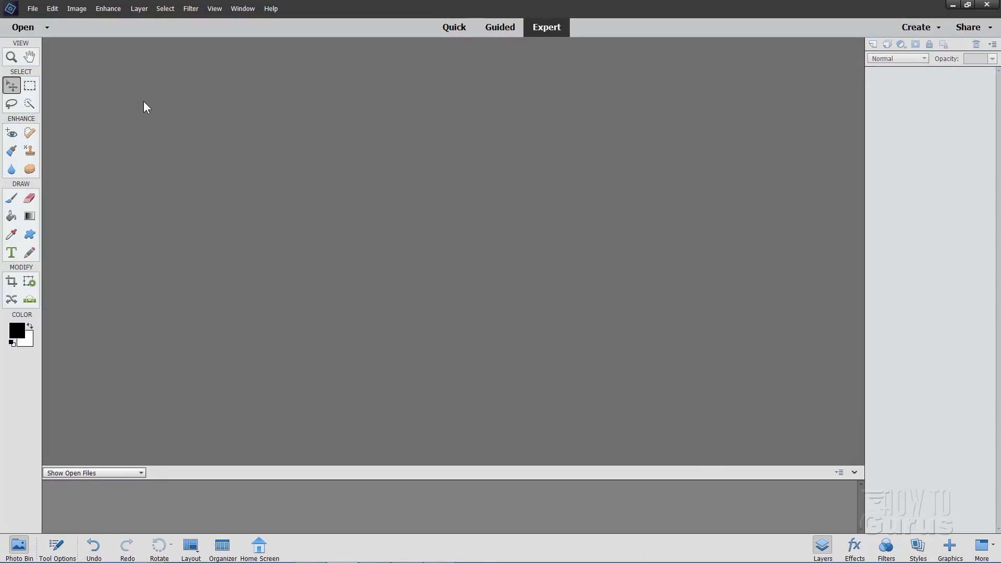
Open the recently edited files girl-422333_1920.jpg and beautiful-1274051_1920.jpg
click(32, 8)
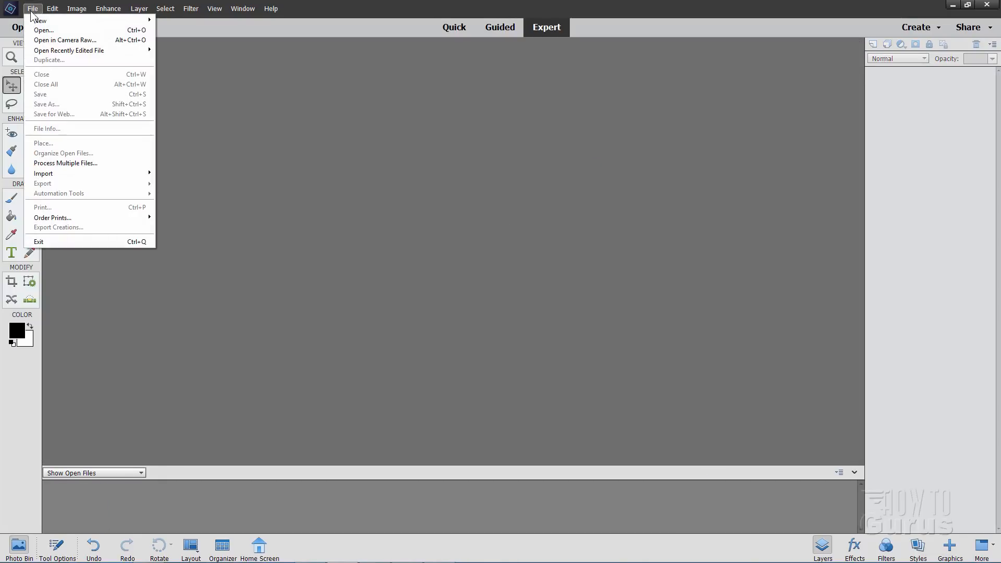
mouse_move(66, 51)
click(177, 51)
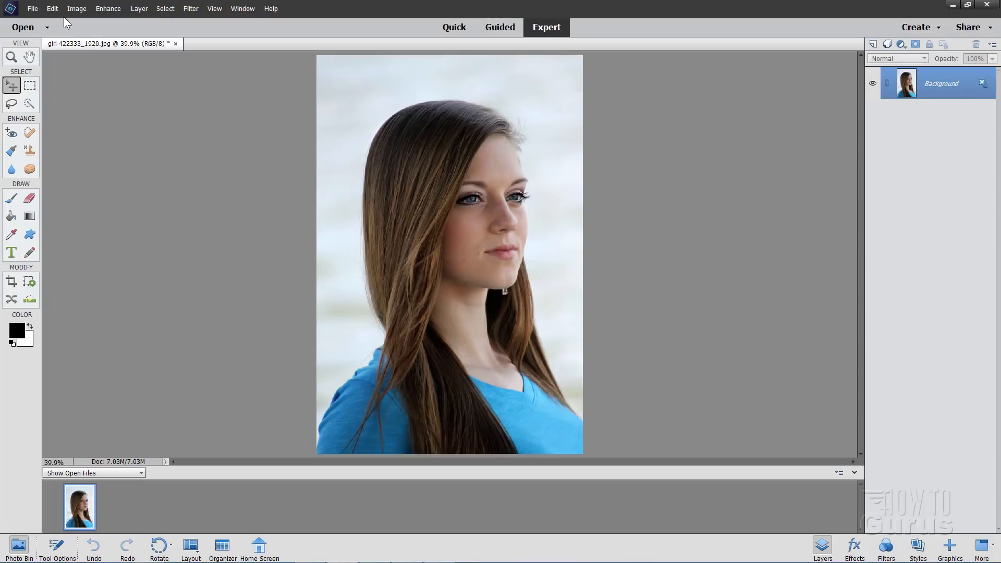
click(32, 8)
mouse_move(68, 50)
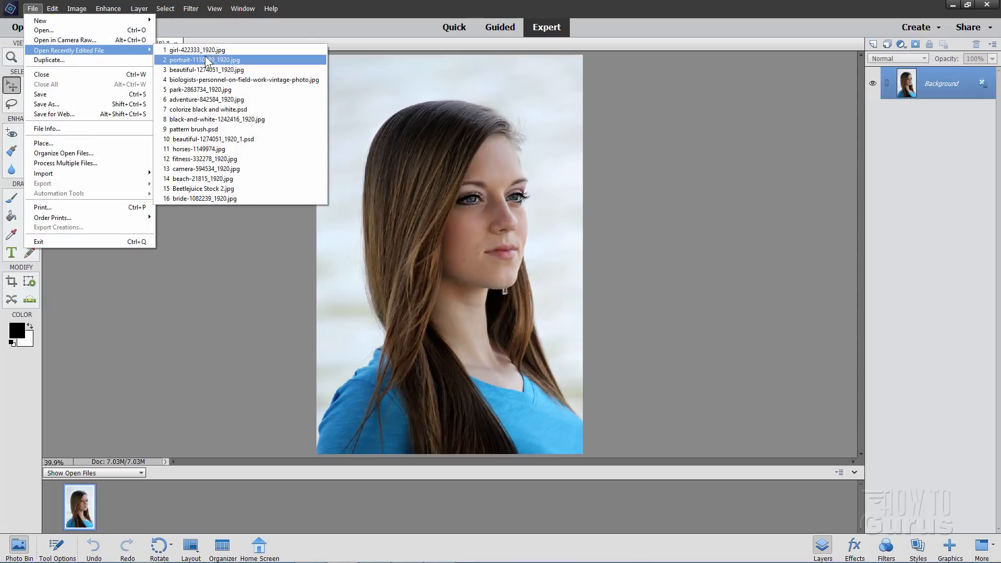
click(214, 61)
Examine the women's facial skin up close in both portraits, at 200% in the blonde woman's photo and 78% in the other
click(11, 56)
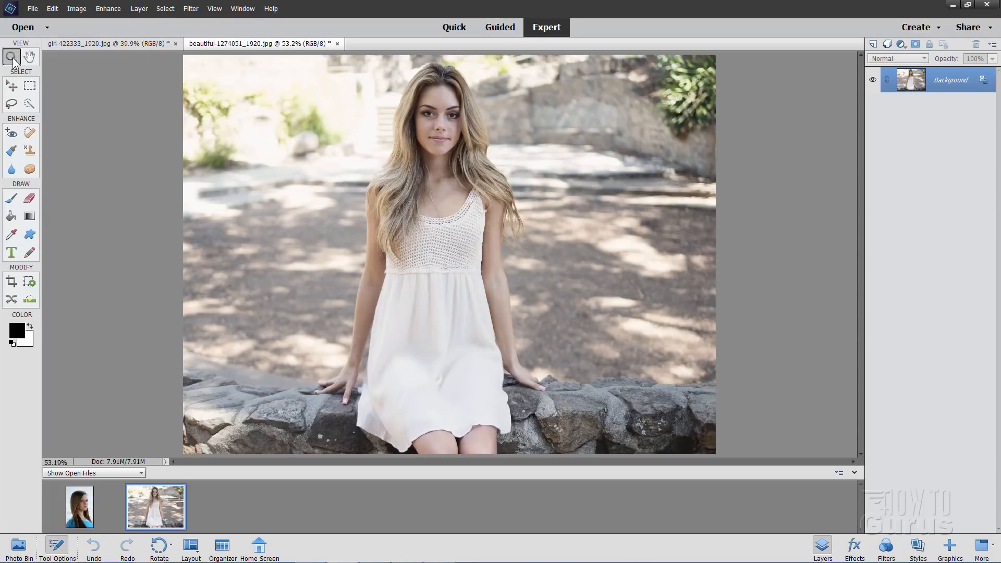
click(442, 117)
click(458, 127)
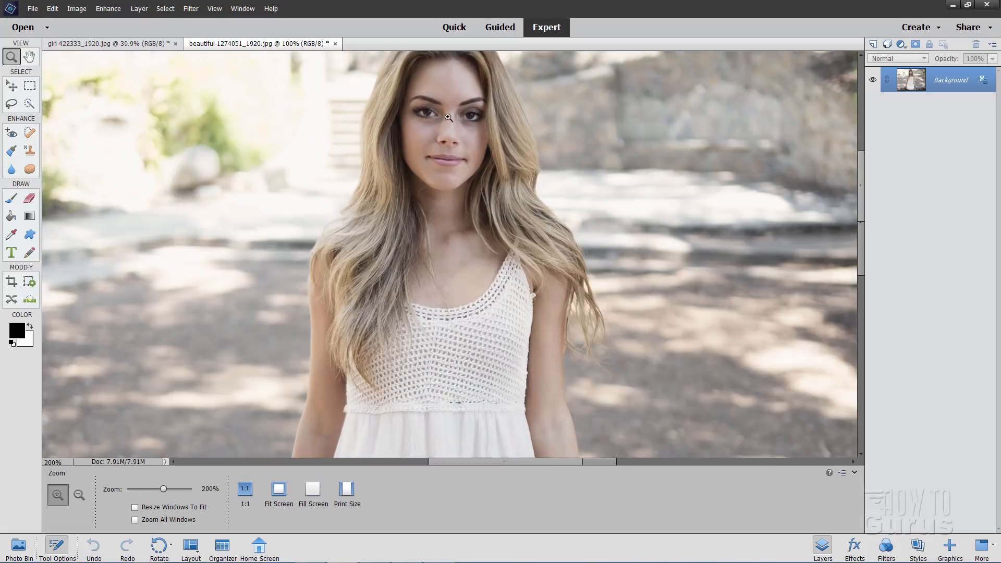
click(487, 144)
scroll(487, 145, up, 2)
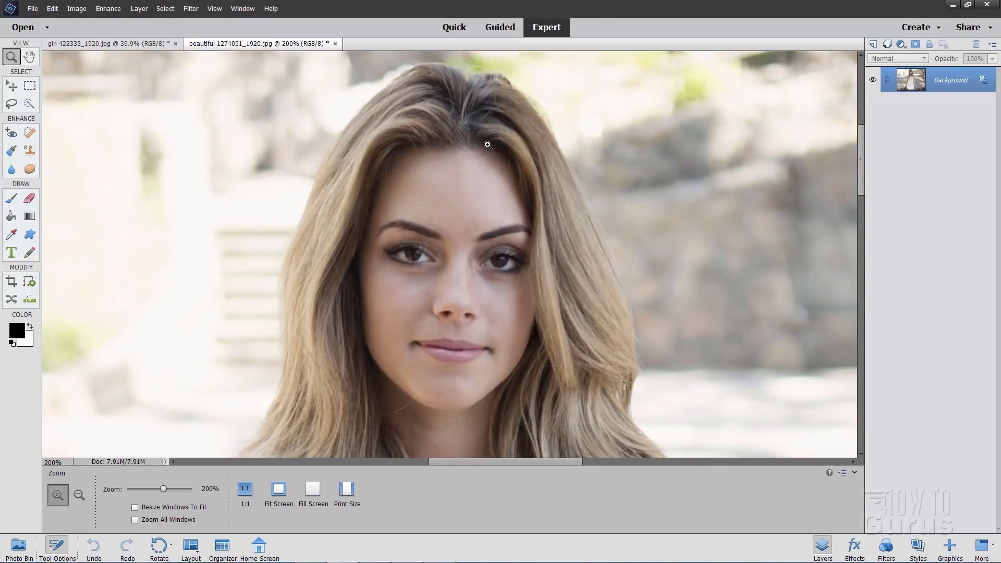
click(165, 48)
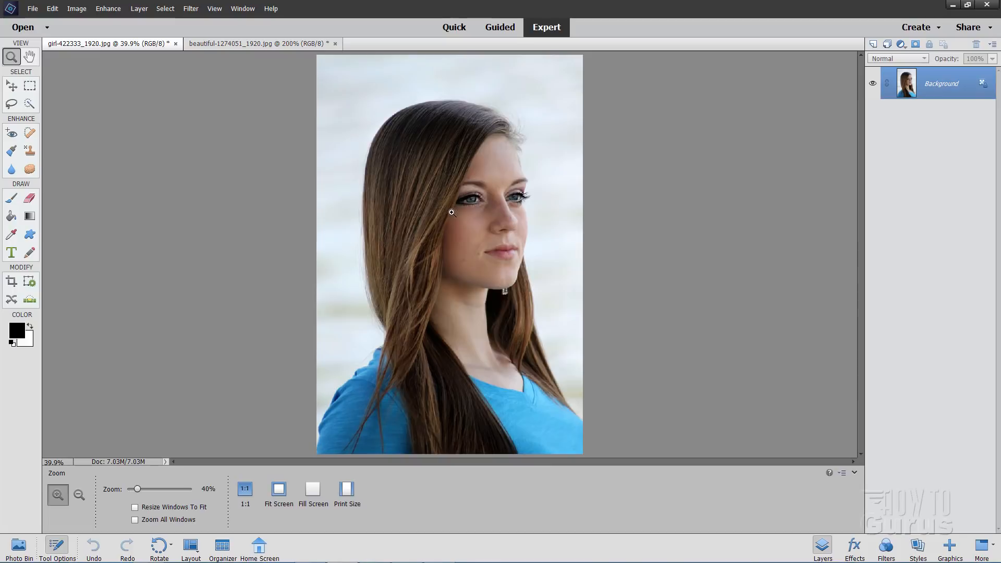
click(485, 214)
click(485, 212)
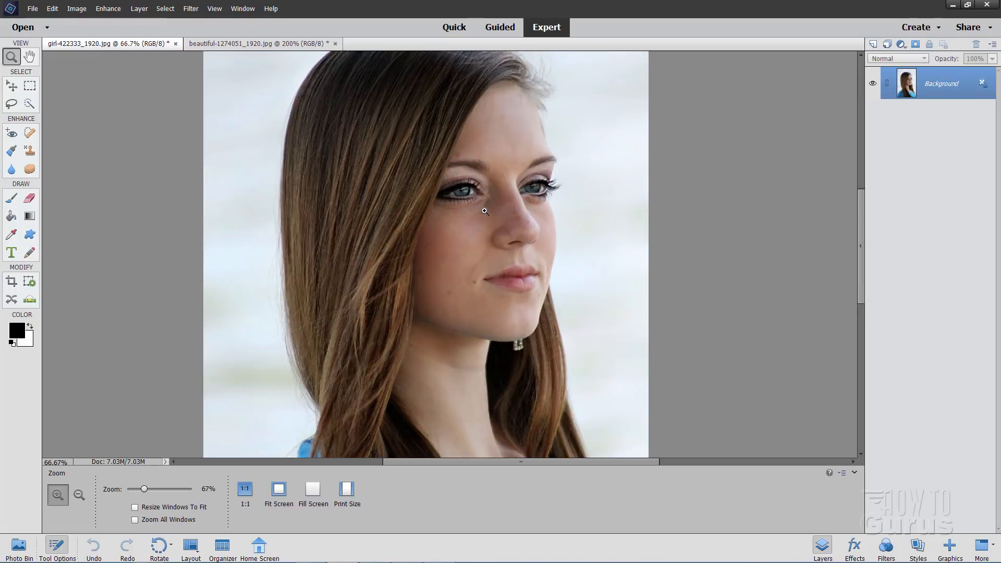
click(485, 211)
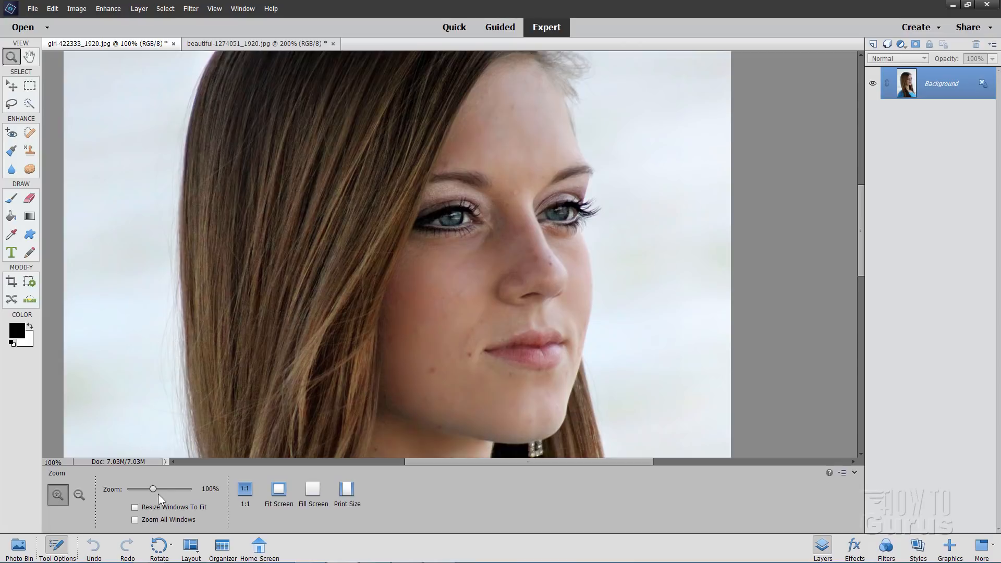
drag(153, 490, 148, 490)
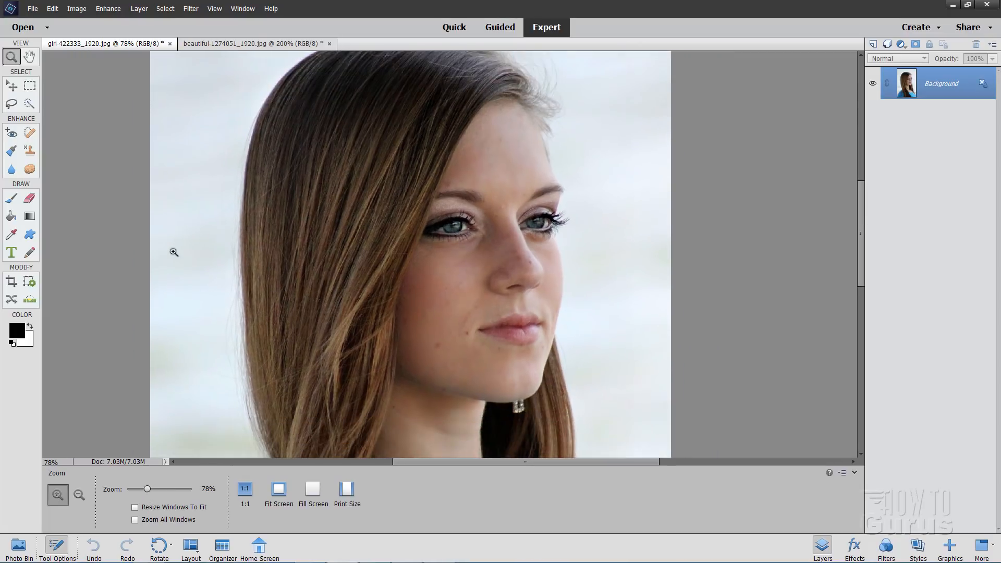
Apply Smooth Skin to the woman's face in beautiful-1274051_1920.jpg at about three-quarters smoothness, comparing before and after
click(224, 44)
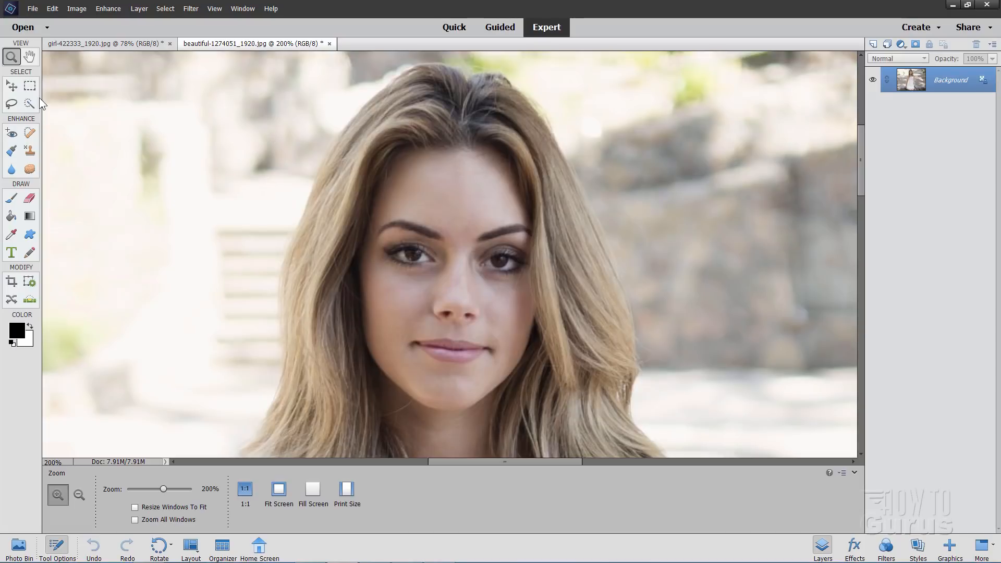
click(19, 84)
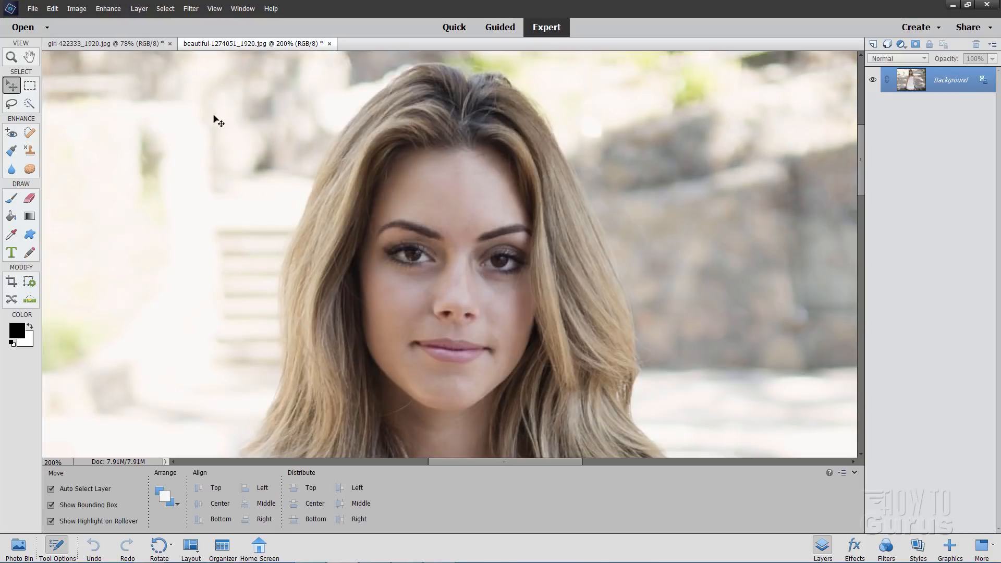
click(111, 10)
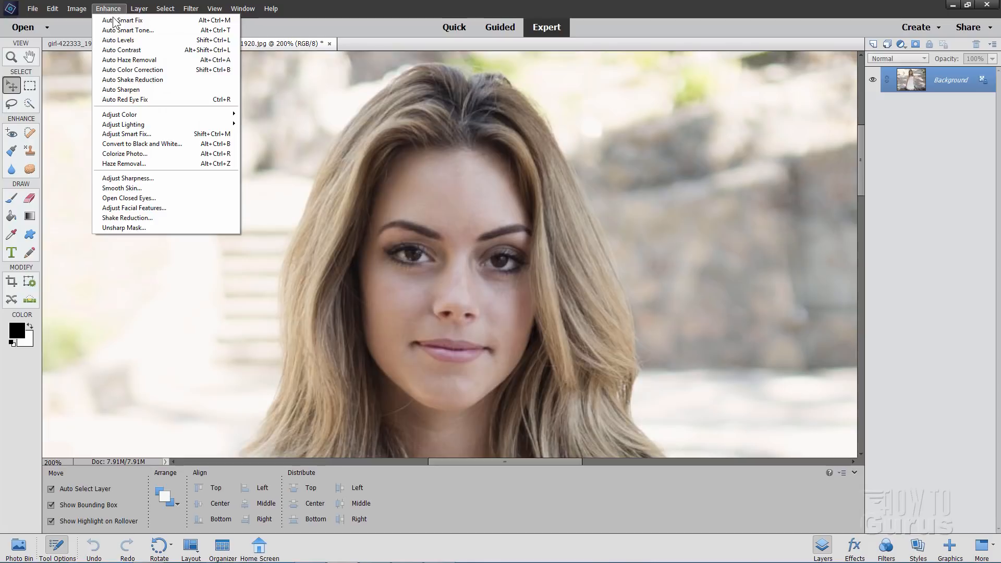
click(124, 189)
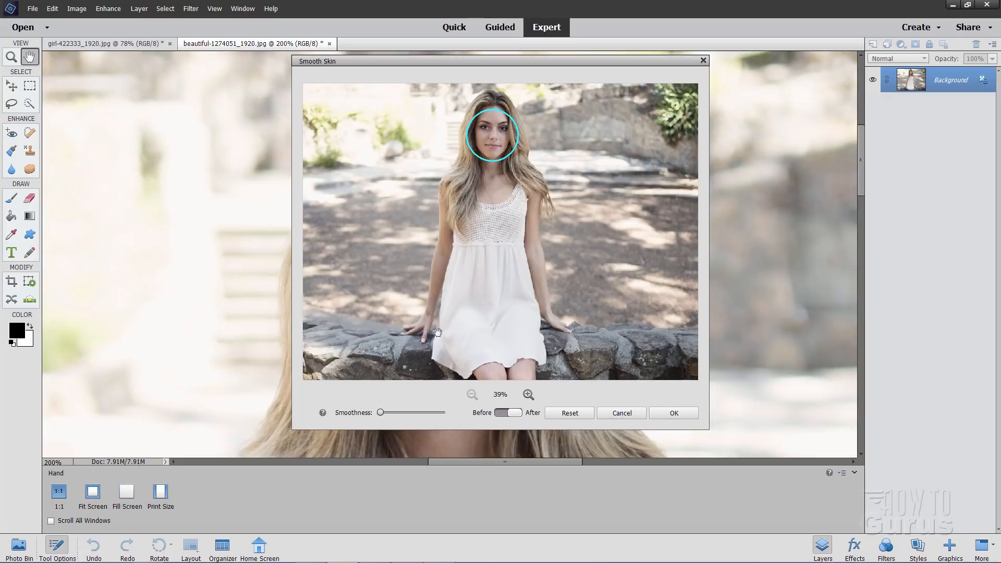
click(528, 394)
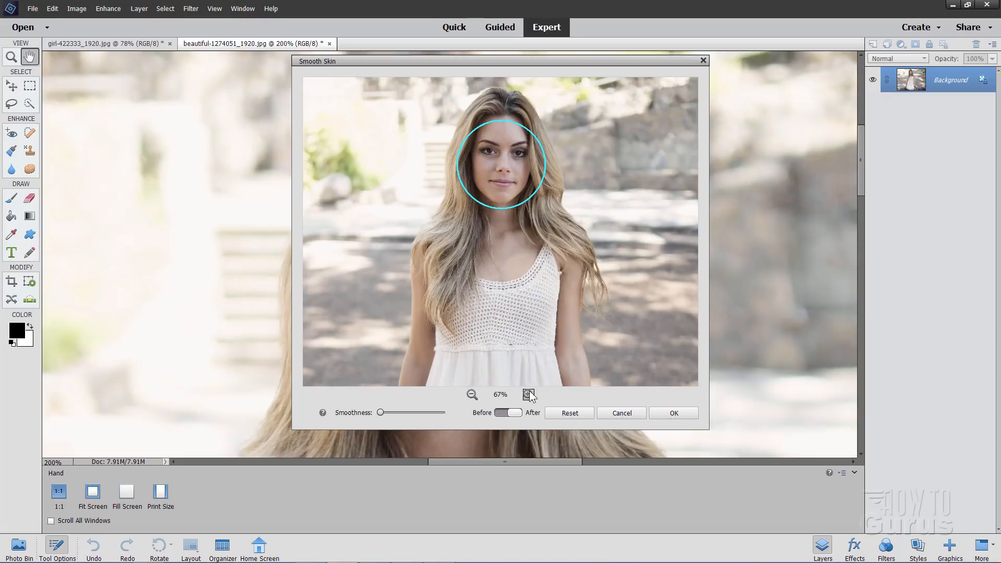
click(529, 395)
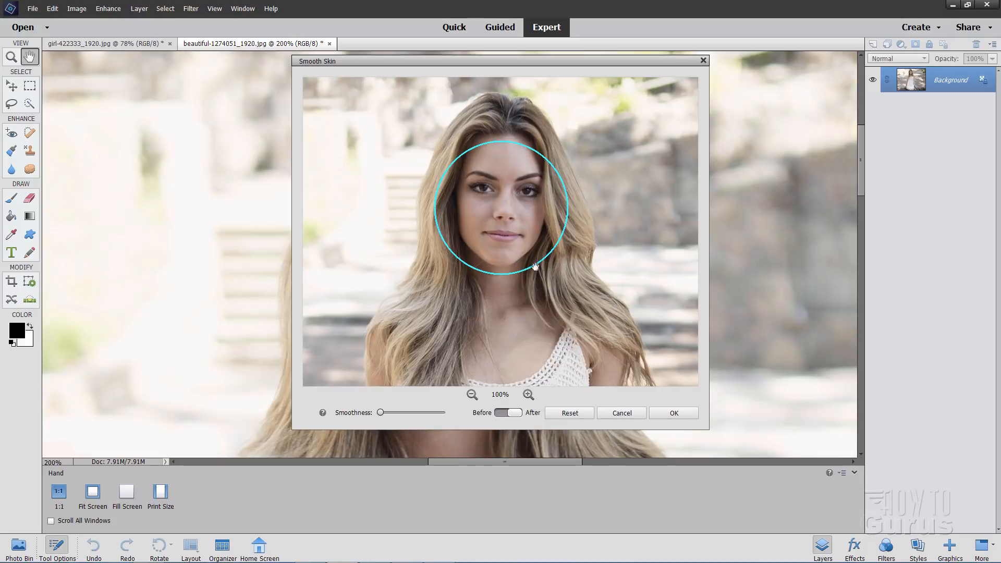
click(528, 395)
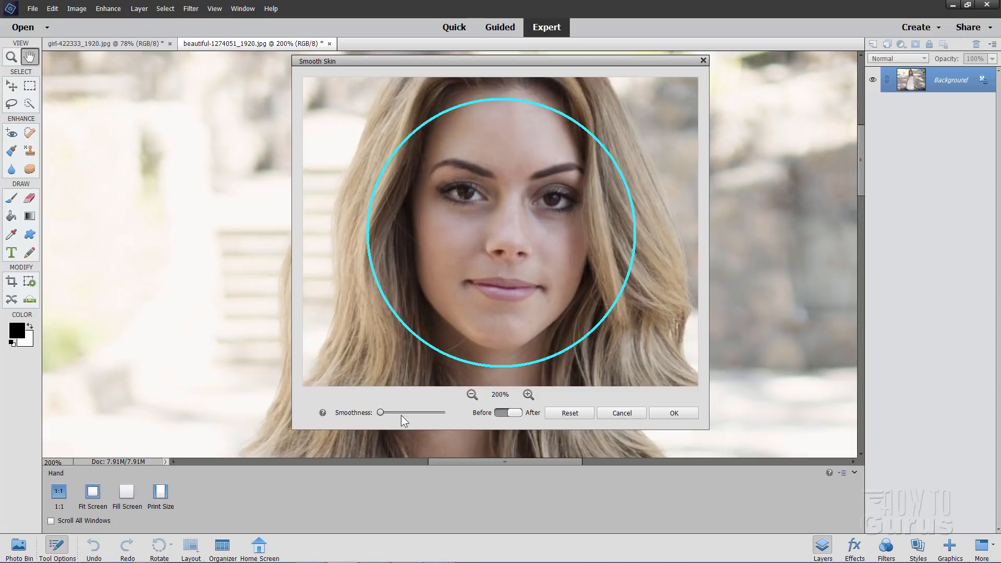
drag(382, 414, 417, 417)
drag(418, 412, 423, 413)
click(501, 411)
click(515, 413)
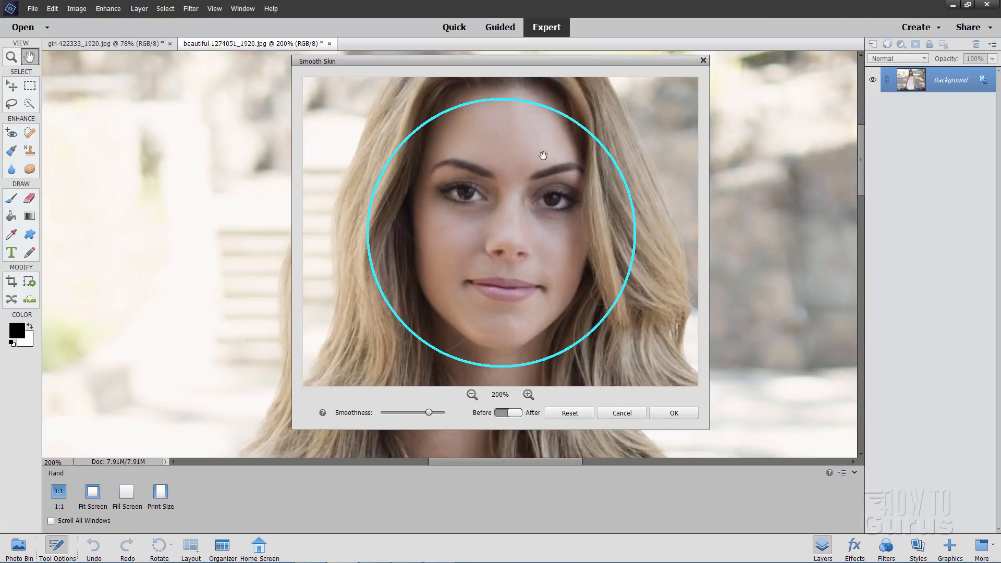
click(670, 411)
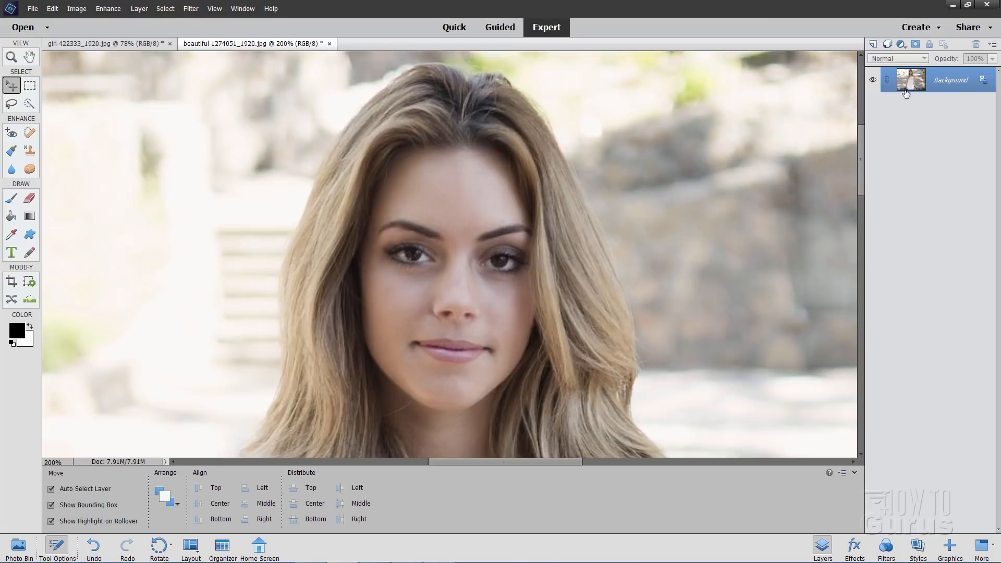
Undo the Smooth Skin adjustment on the blonde woman's portrait
click(52, 9)
click(58, 20)
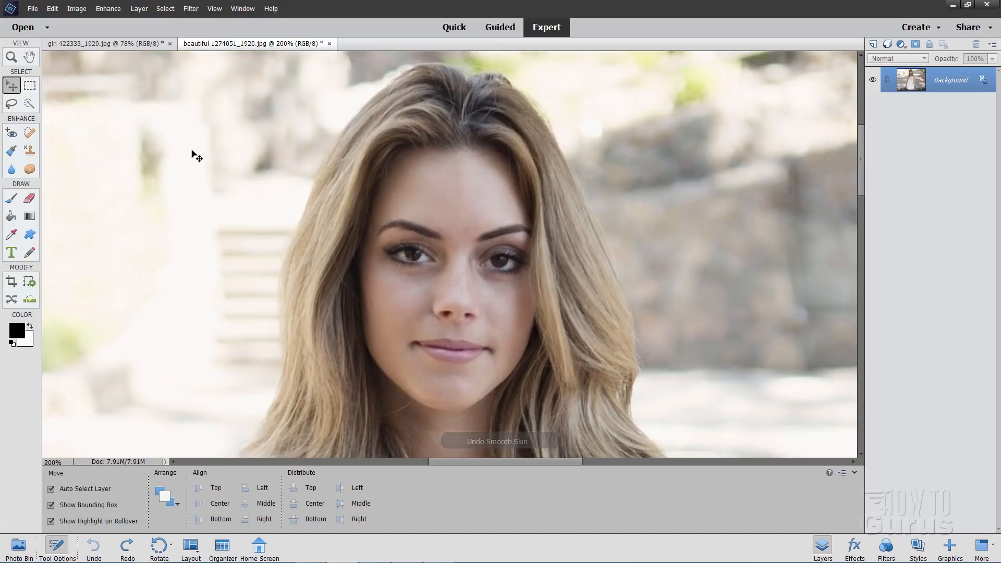
Duplicate the background layer of girl-422333_1920.jpg as Background copy and hide the original layer
click(139, 43)
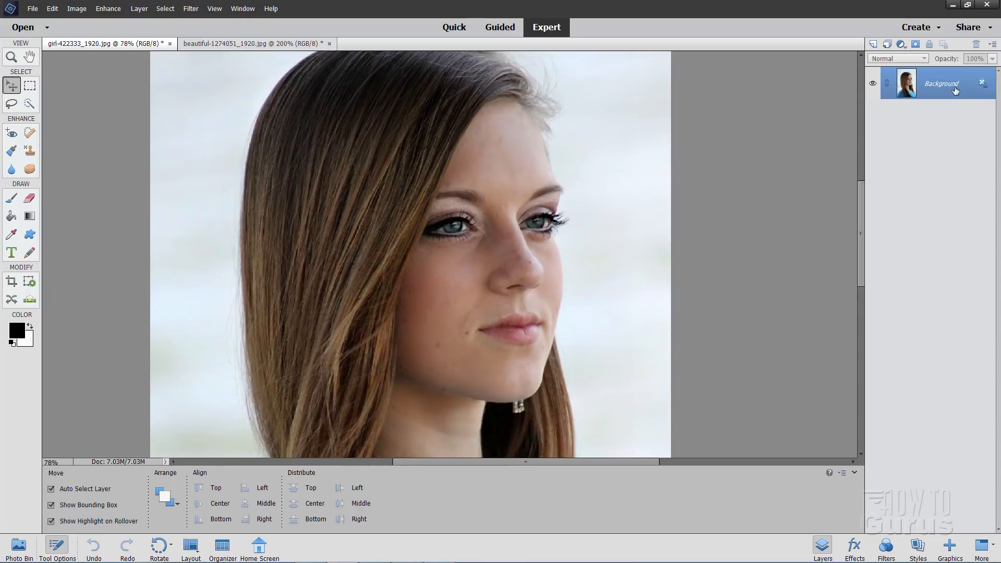
right_click(936, 88)
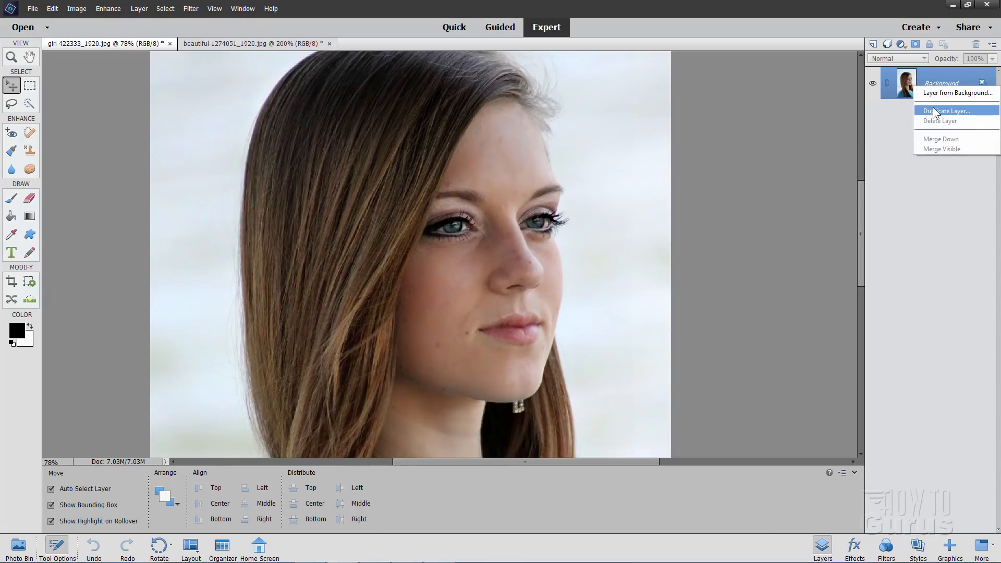
click(934, 111)
click(595, 169)
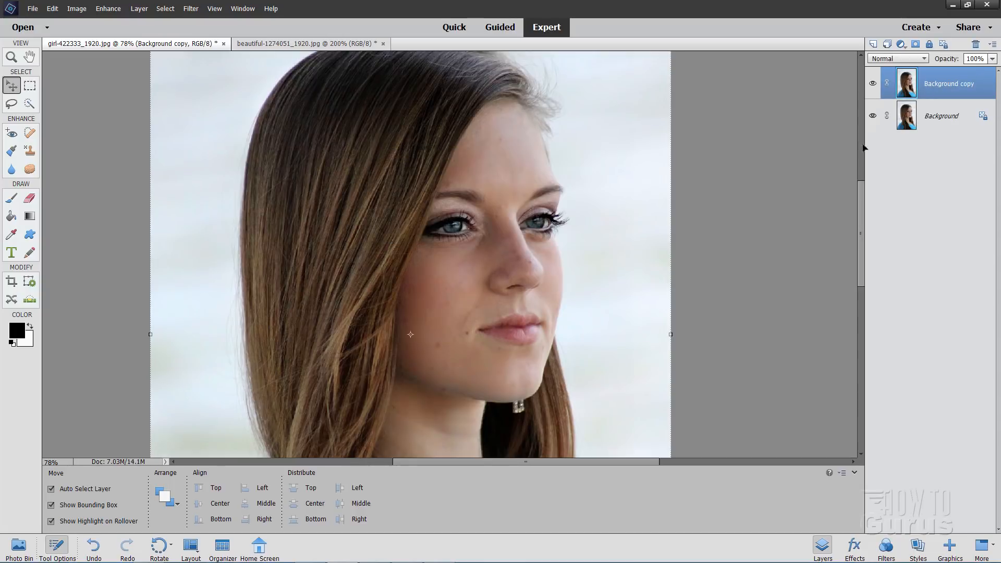
click(873, 117)
Apply Smooth Skin at maximum smoothness to the woman's face on the Background copy layer, comparing before and after
click(108, 8)
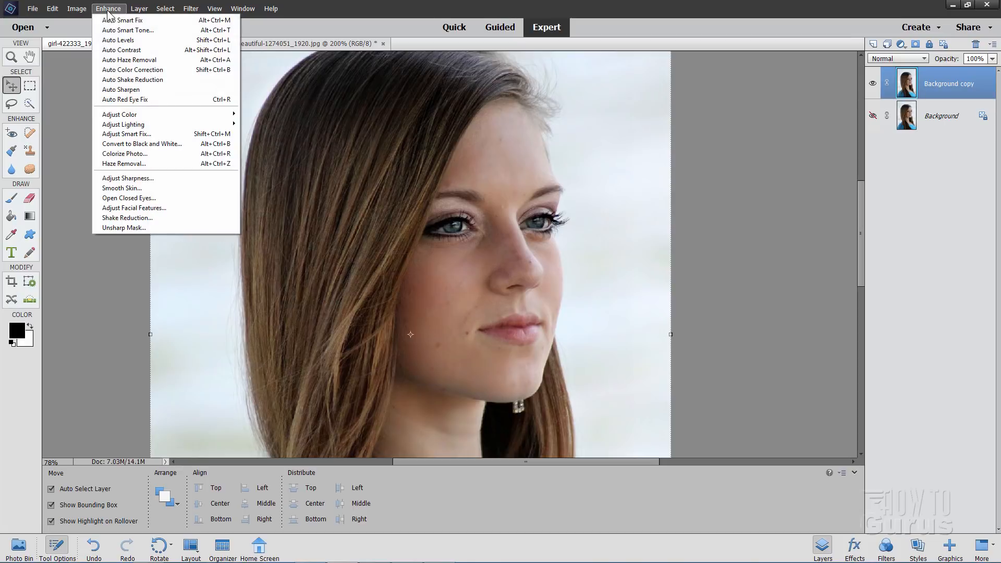
click(141, 187)
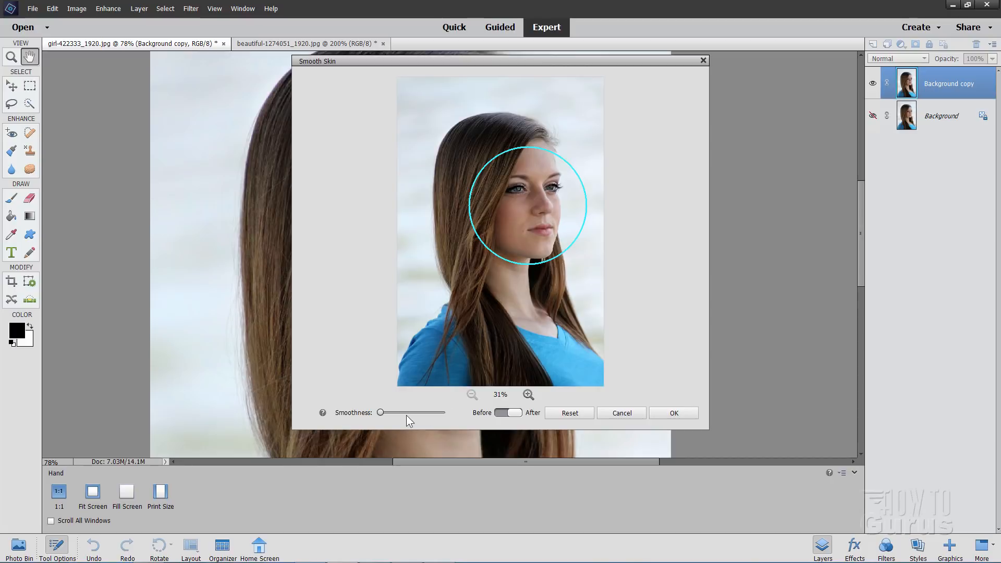
click(528, 395)
click(528, 395)
click(528, 395)
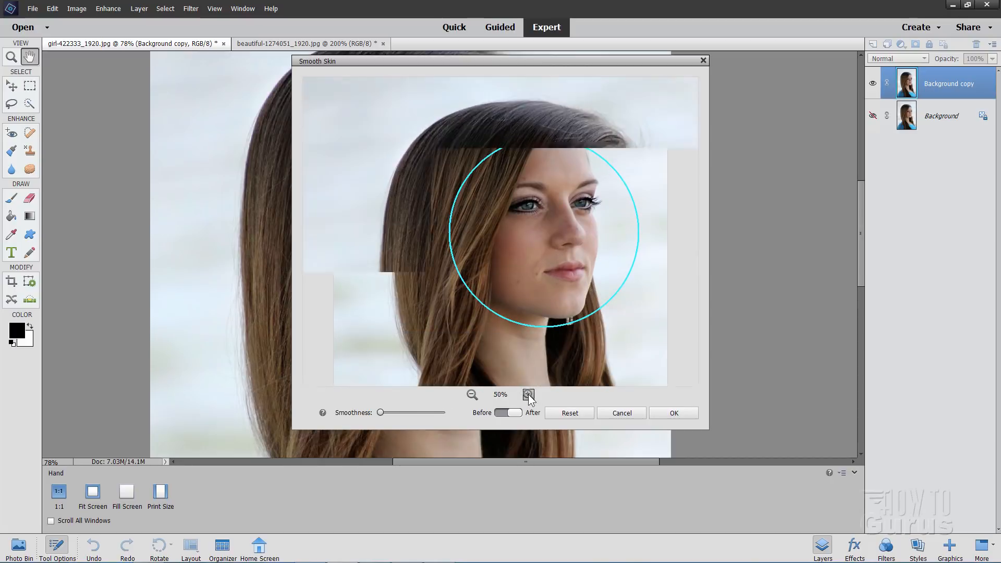
click(425, 411)
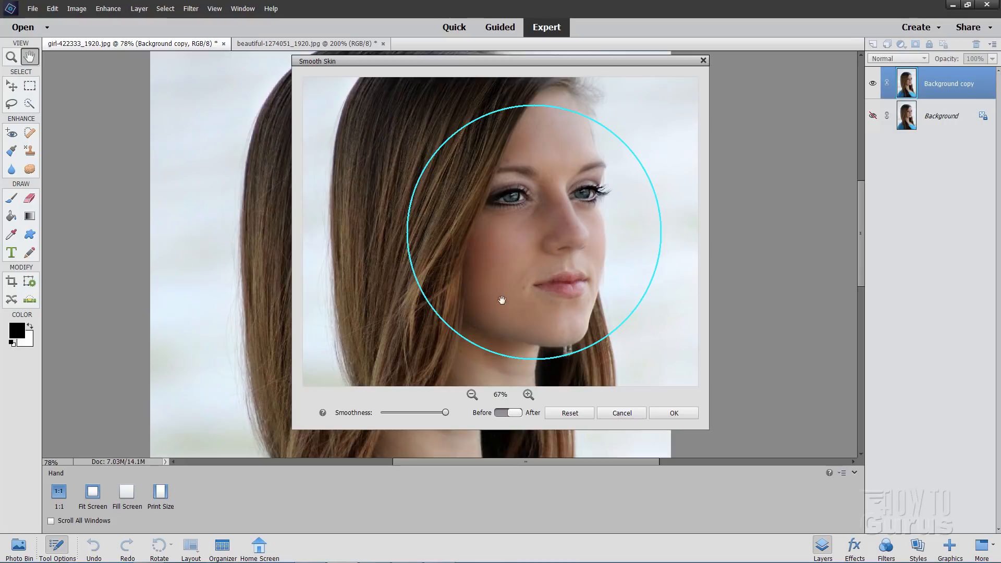
click(501, 414)
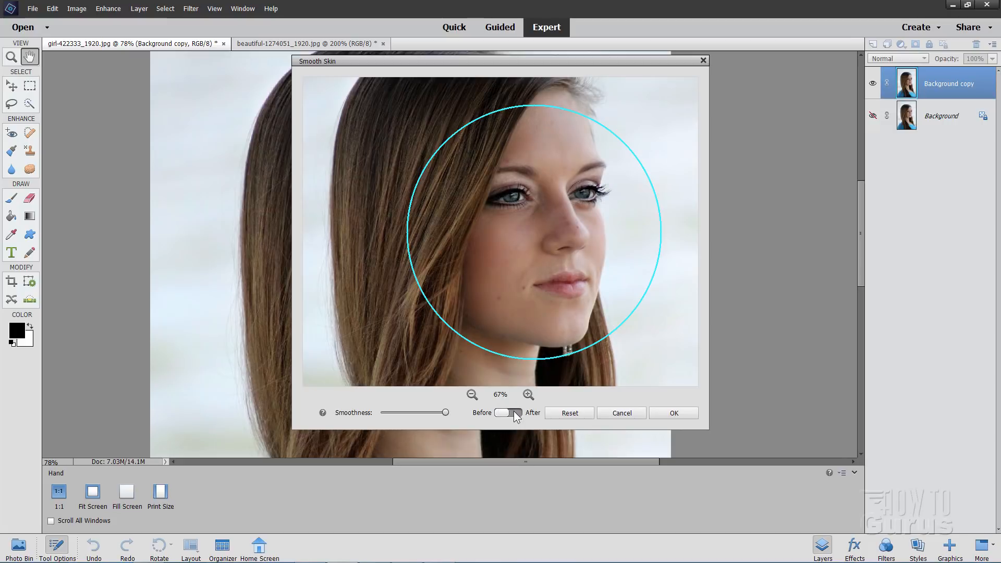
click(497, 412)
click(515, 410)
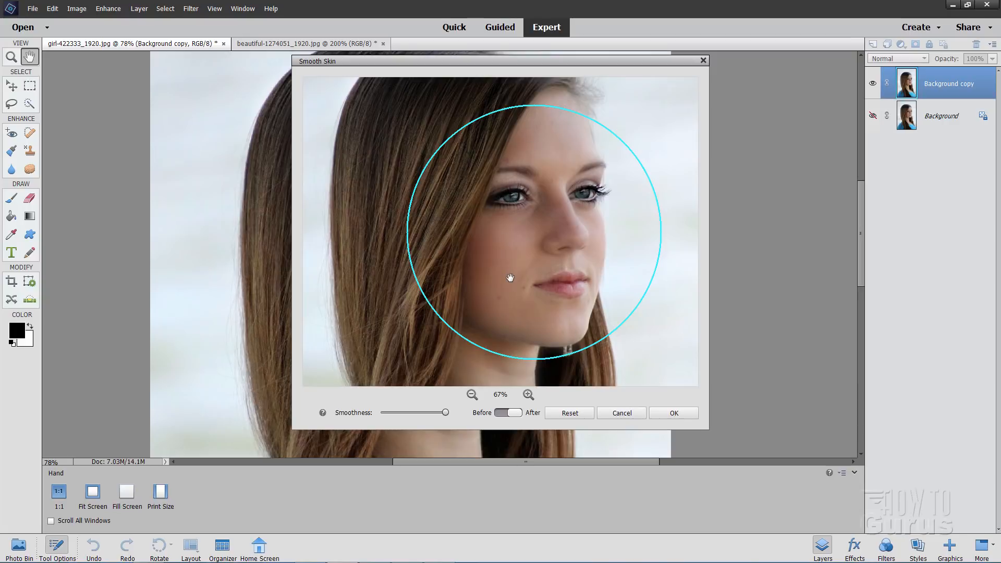
click(675, 413)
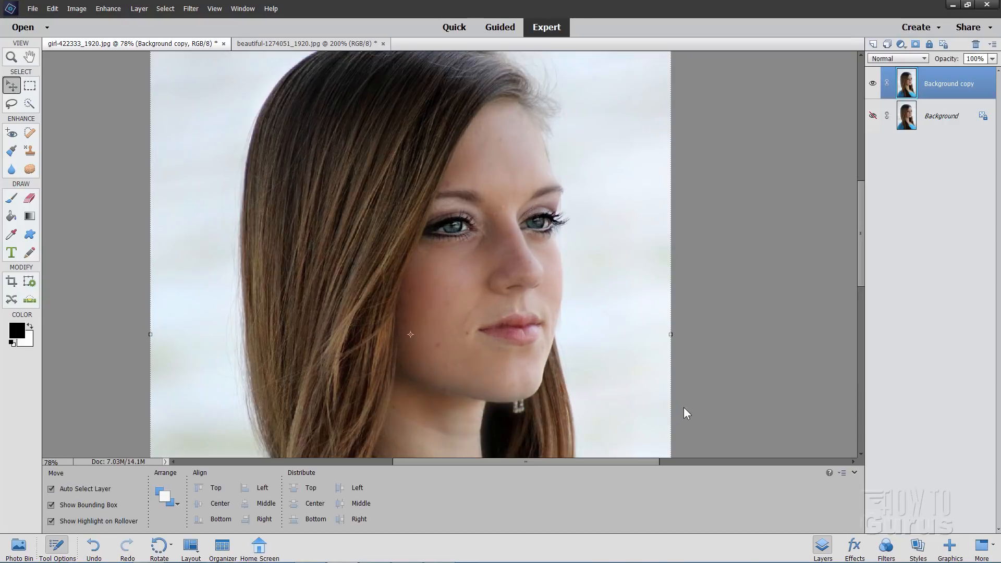
Examine the smoothed face at 200%, from the forehead to the chin, along the edge between skin and background
click(11, 56)
click(564, 214)
click(567, 214)
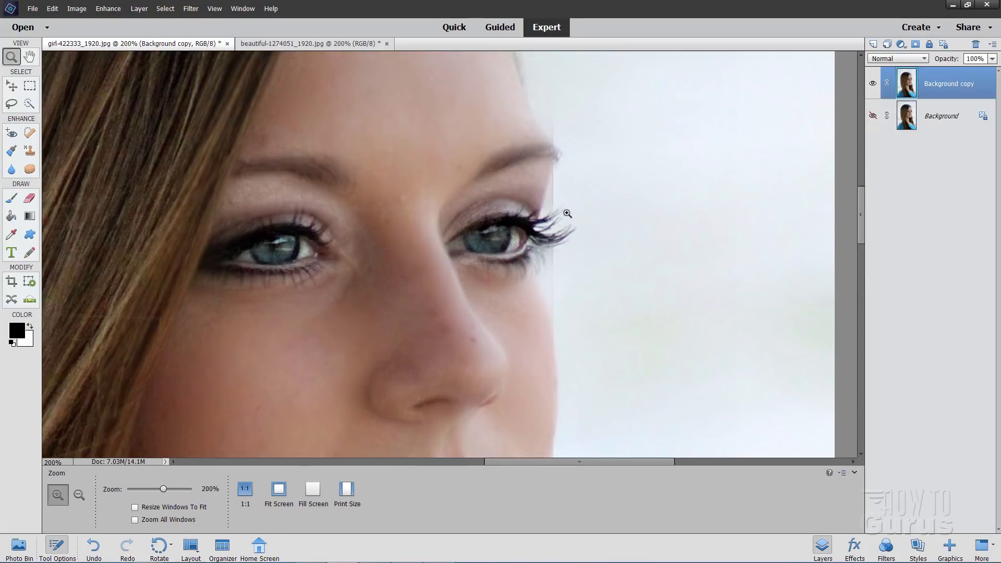
click(11, 87)
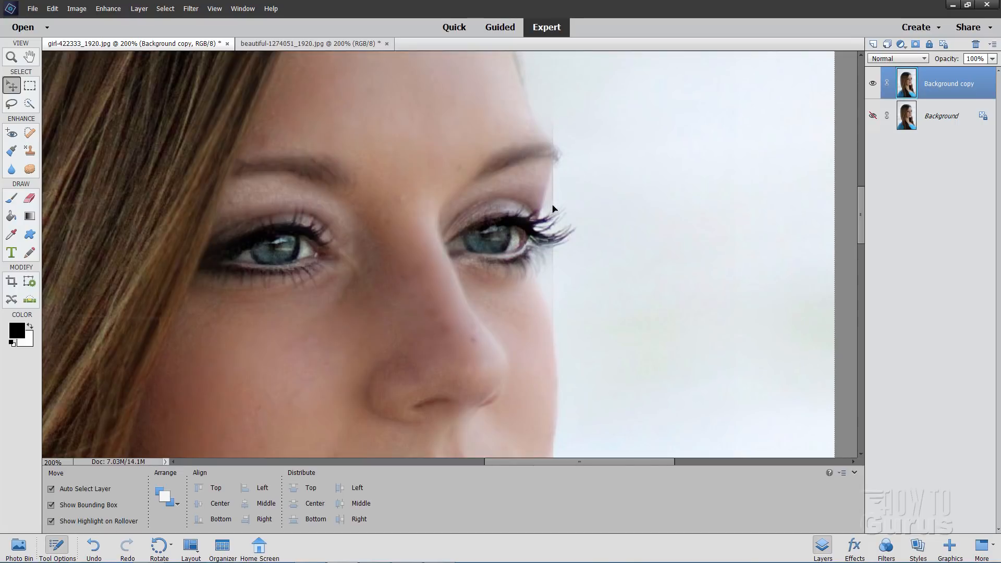
scroll(592, 273, down, 5)
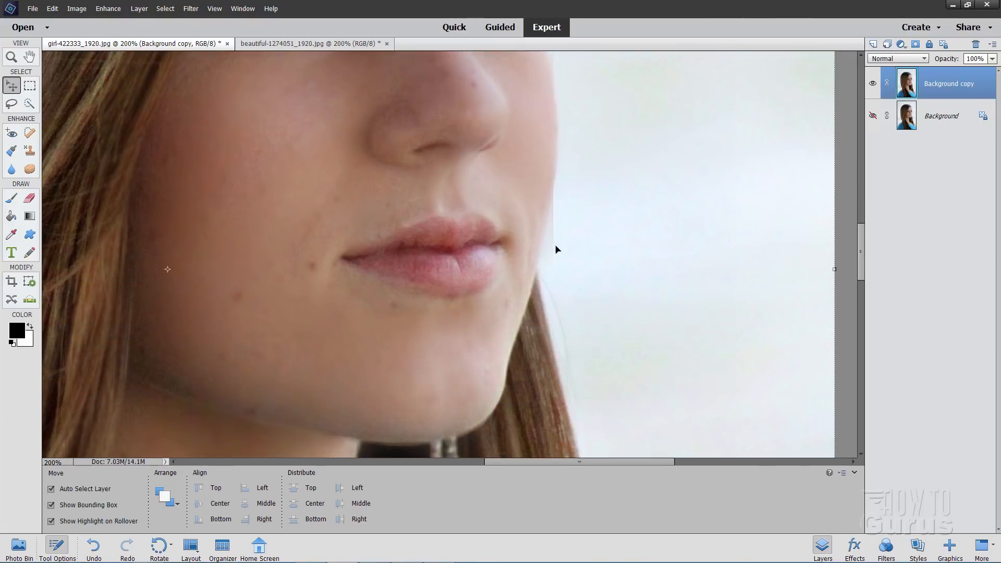
scroll(598, 241, up, 5)
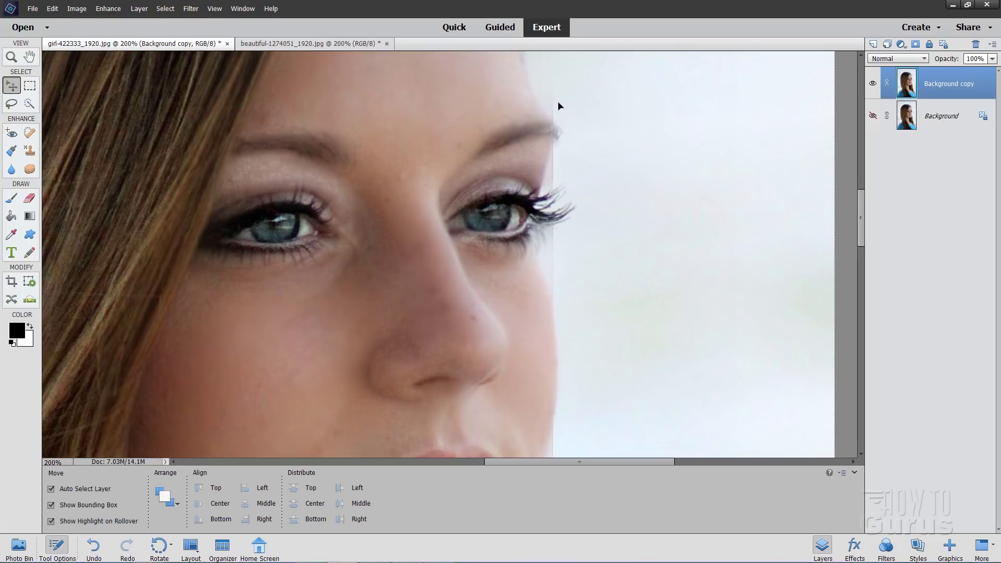
scroll(568, 216, down, 2)
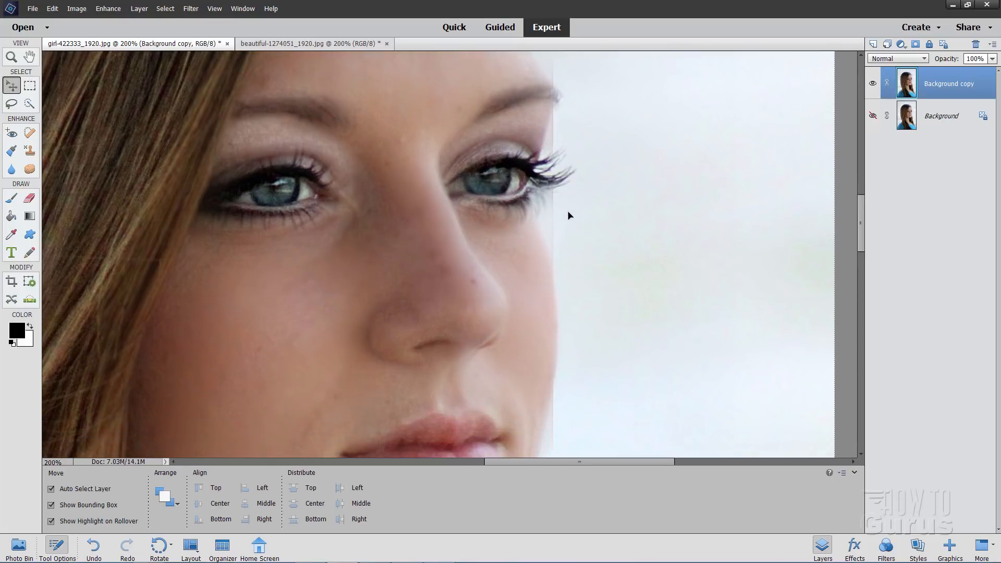
scroll(568, 216, down, 1)
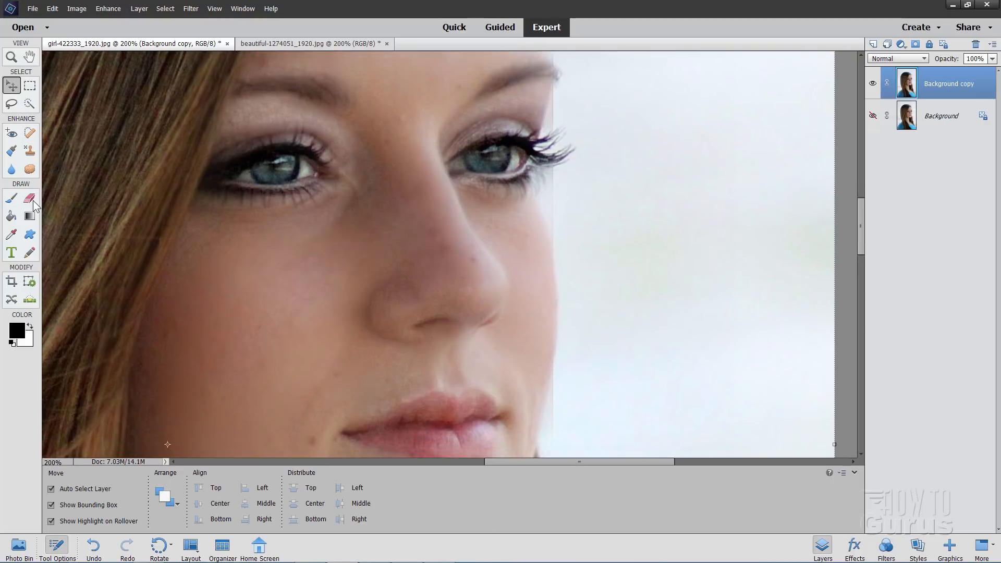
Clone Stamp away the faint vertical line beside the woman's brow, eye and cheek with a 13 px brush, and fit the photo on screen
click(30, 152)
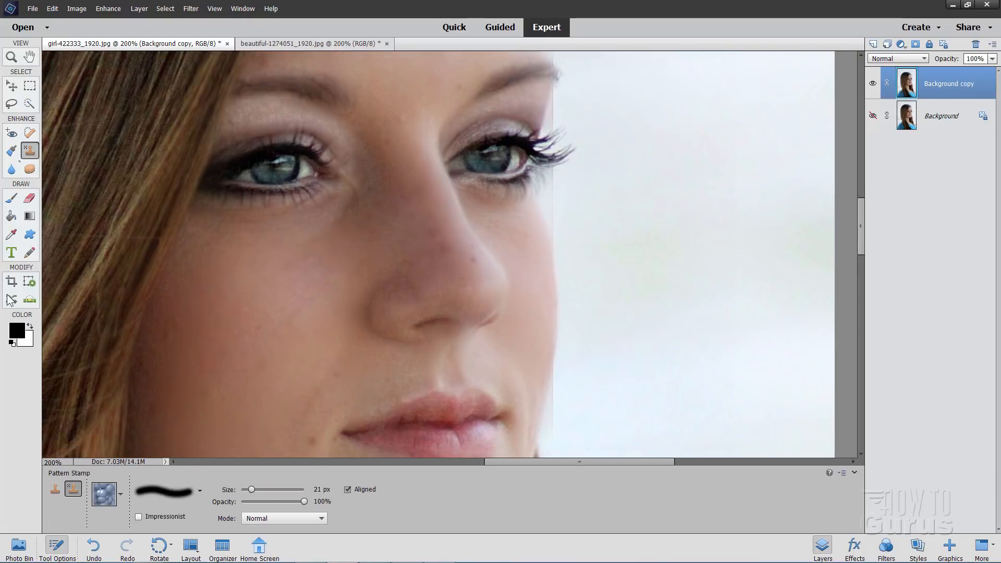
click(55, 488)
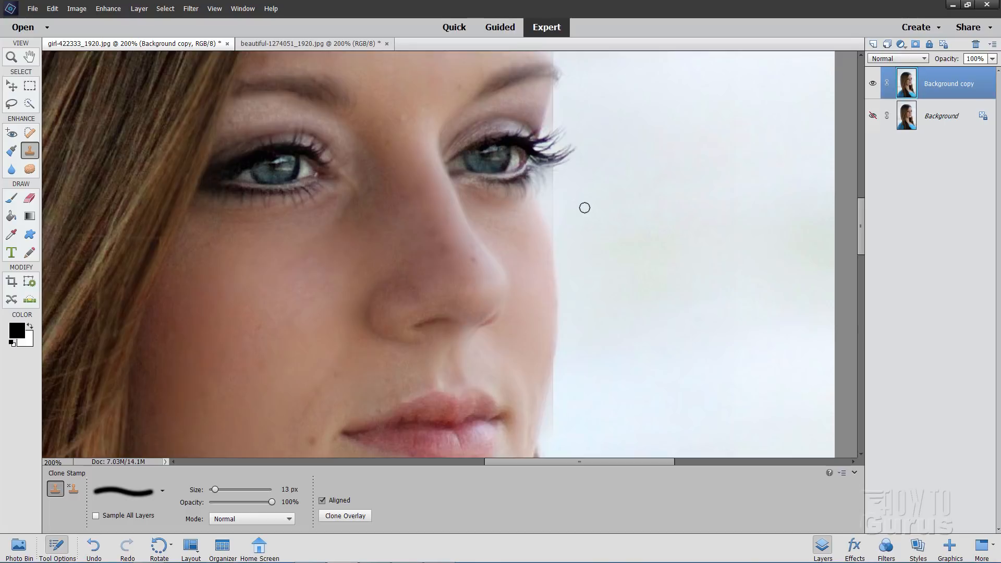
key(alt)
mouse_move(553, 200)
mouse_down()
mouse_move(553, 210)
mouse_move(556, 170)
mouse_move(563, 181)
mouse_up()
mouse_move(552, 116)
mouse_down()
mouse_move(559, 90)
mouse_move(621, 117)
mouse_move(557, 131)
mouse_up()
scroll(621, 118, up, 1)
scroll(620, 117, up, 2)
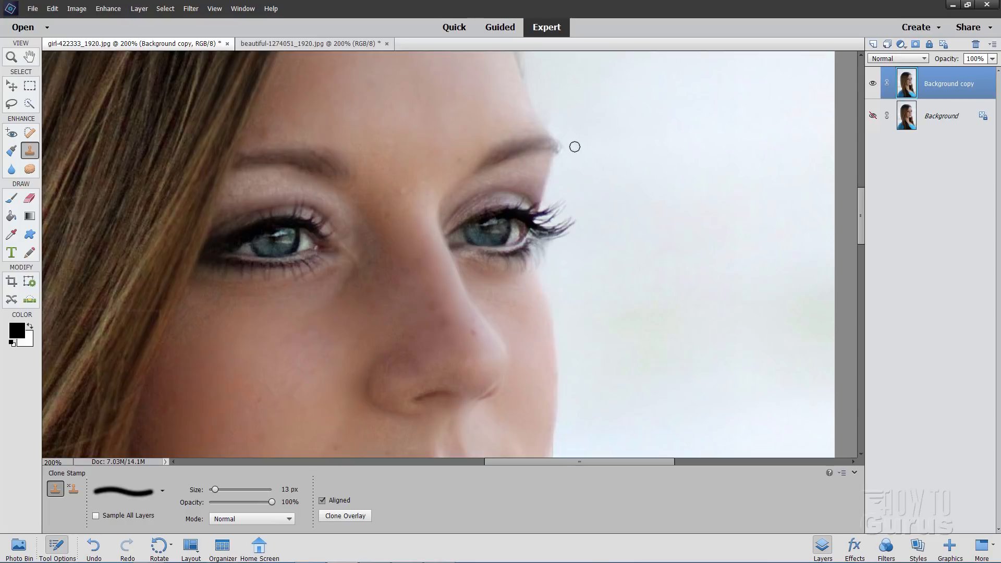
scroll(636, 187, down, 4)
scroll(637, 188, down, 2)
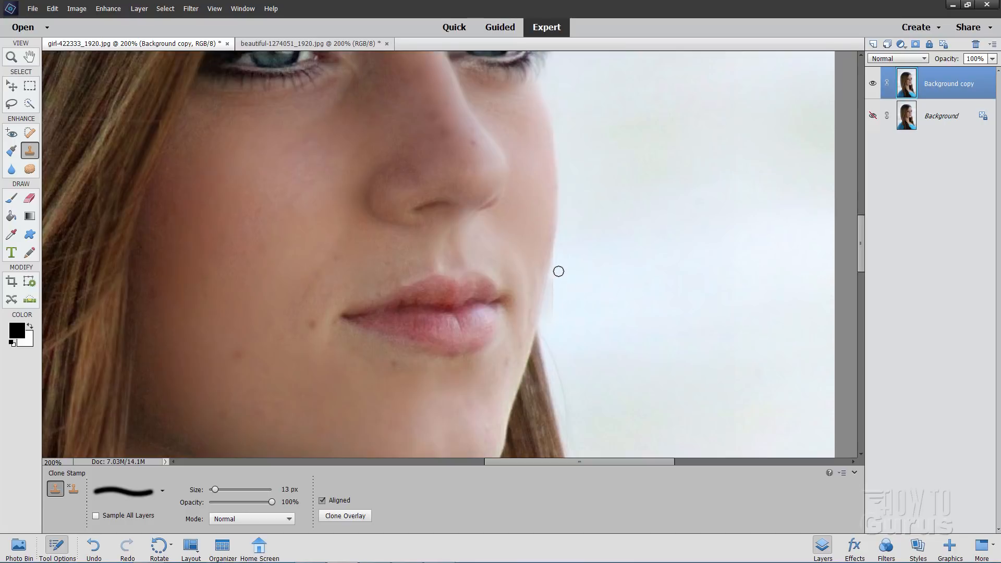
mouse_move(557, 269)
mouse_down()
mouse_move(554, 321)
mouse_move(557, 261)
mouse_up()
click(11, 57)
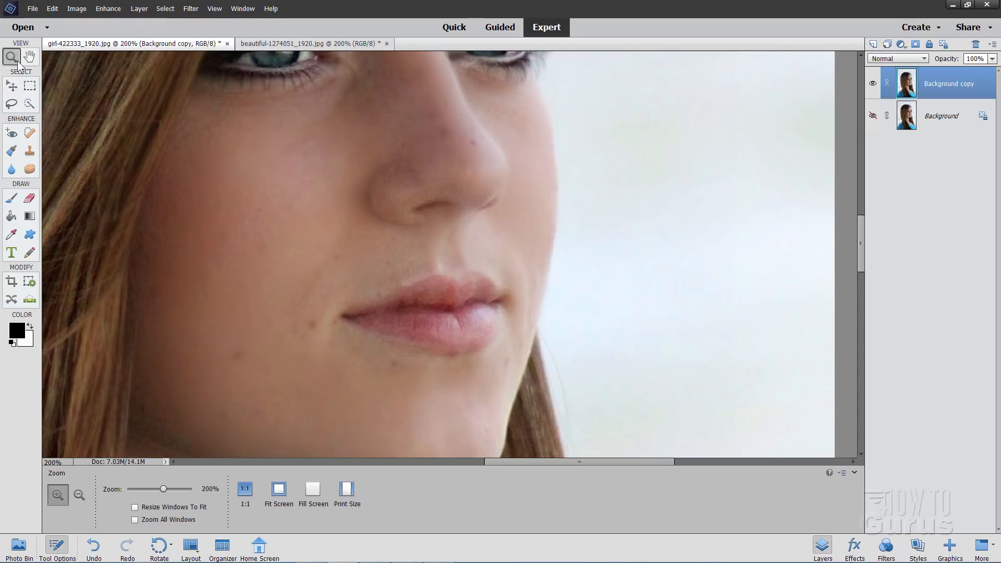
click(279, 489)
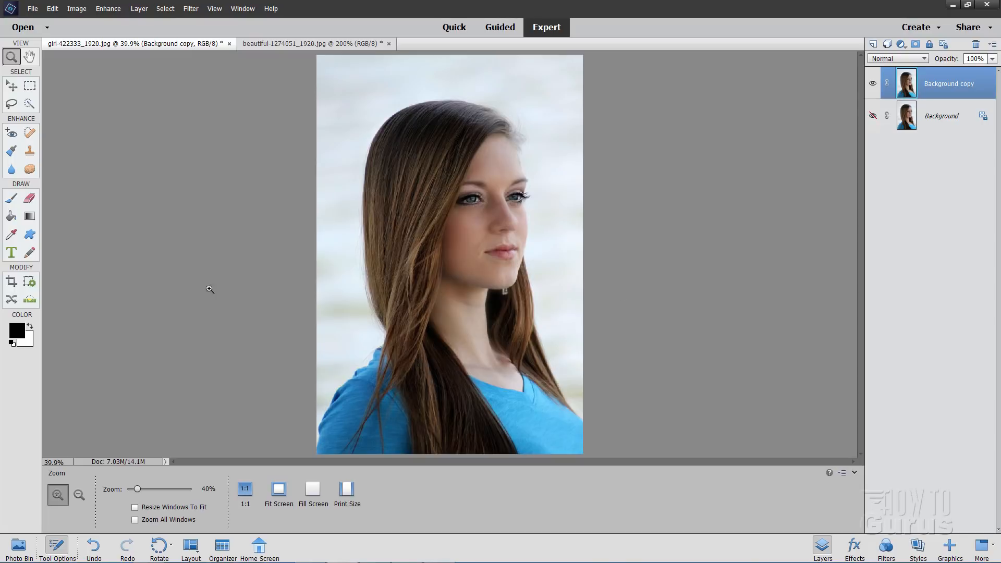
Automatically select the woman as the subject on the Background copy layer
key(v)
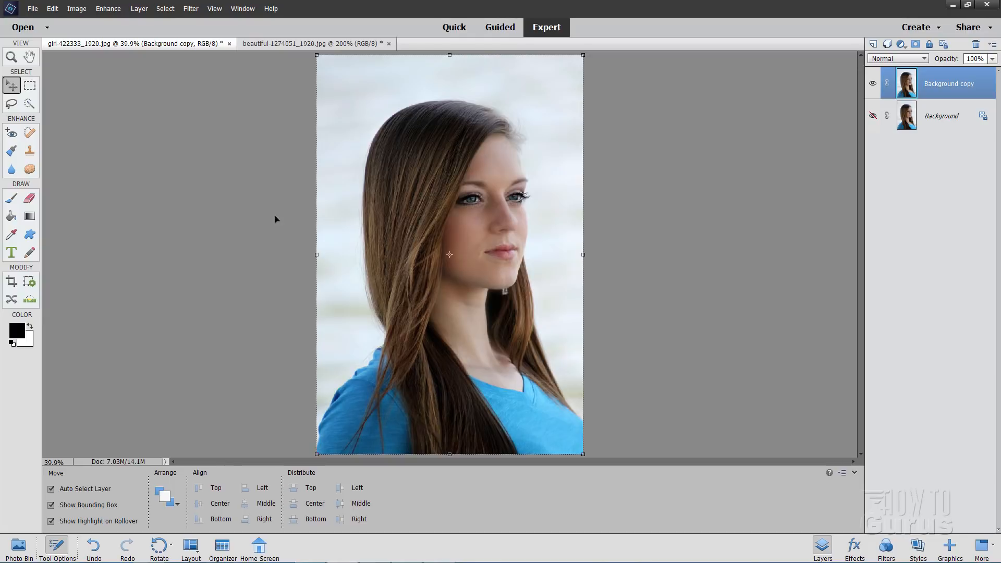
click(165, 9)
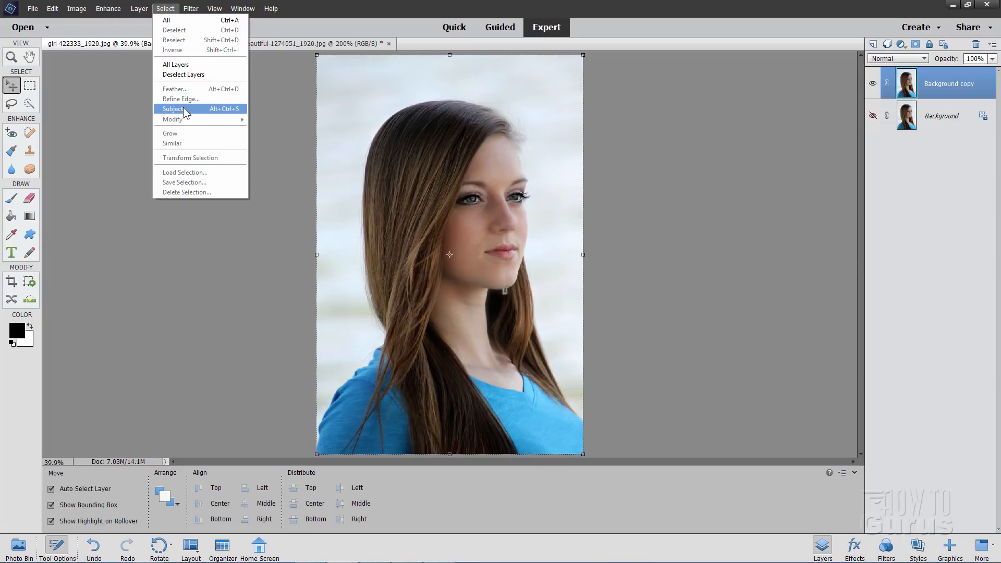
click(183, 108)
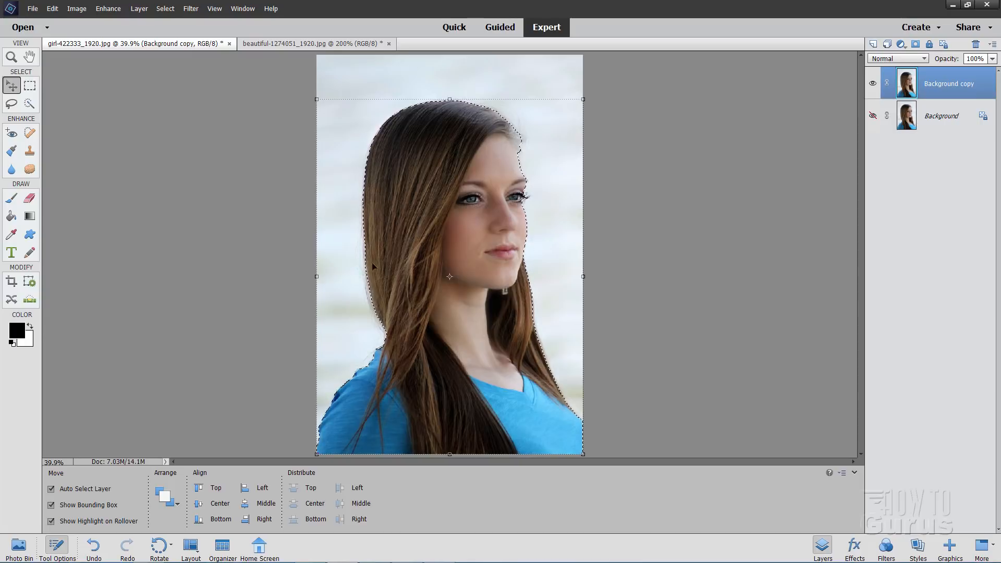
Try refining the selection's edge along the back of the hair and the forehead with a size 35 Refine Edge brush
click(165, 9)
click(186, 99)
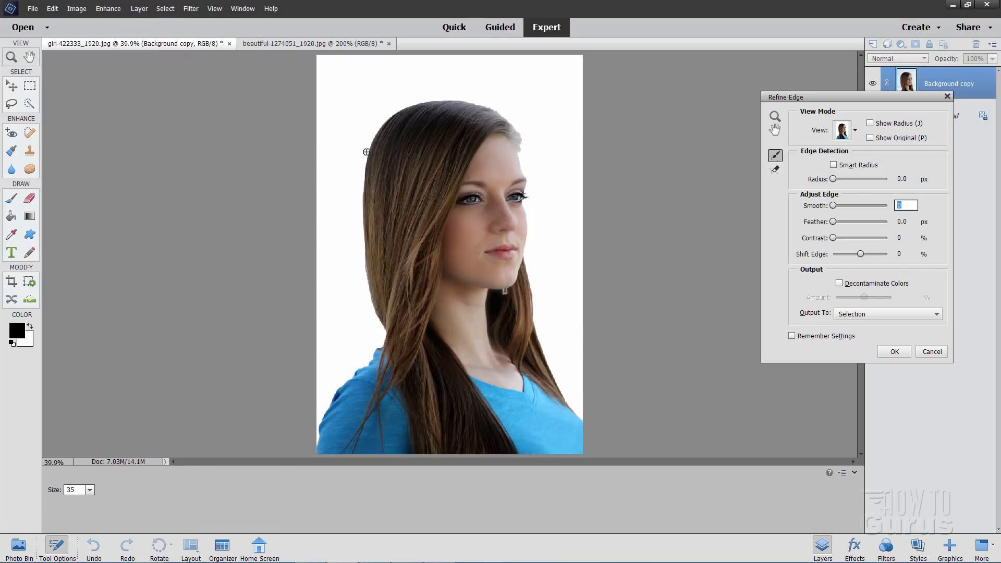
mouse_move(366, 150)
mouse_down()
mouse_move(362, 226)
mouse_move(381, 244)
mouse_move(364, 235)
mouse_move(380, 323)
mouse_up()
drag(364, 276, 385, 331)
drag(363, 259, 363, 268)
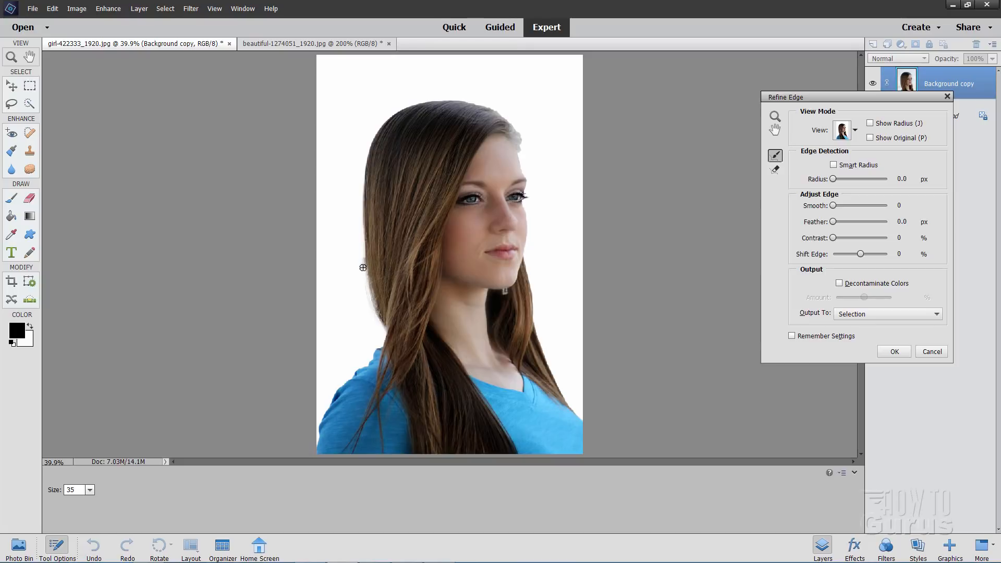
mouse_move(503, 115)
mouse_down()
mouse_move(523, 150)
mouse_move(521, 123)
mouse_move(526, 141)
mouse_move(514, 126)
mouse_move(521, 162)
mouse_up()
drag(517, 126, 523, 155)
click(924, 351)
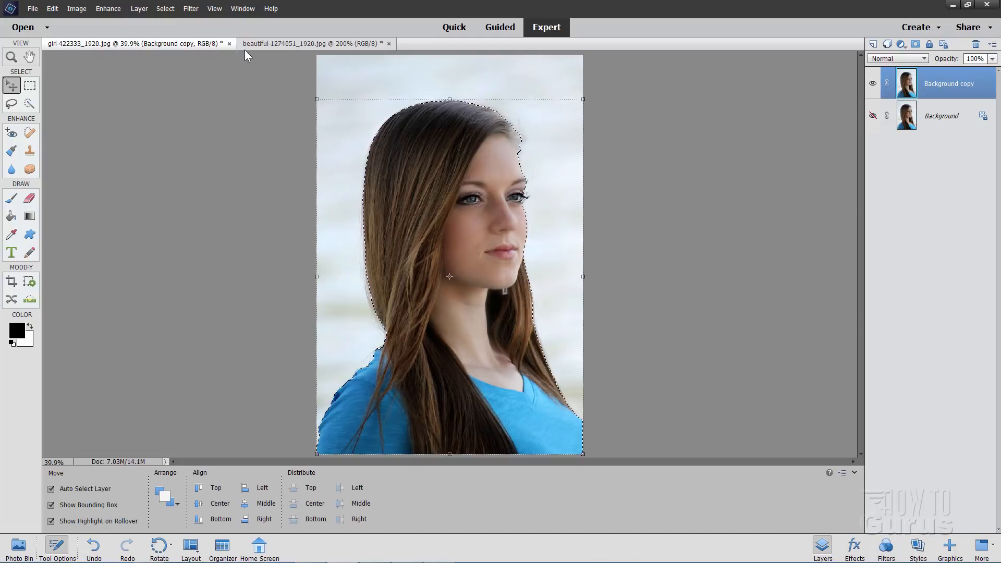
Close girl-422333_1920.jpg and beautiful-1274051_1920.jpg without saving the changes
click(229, 44)
click(492, 223)
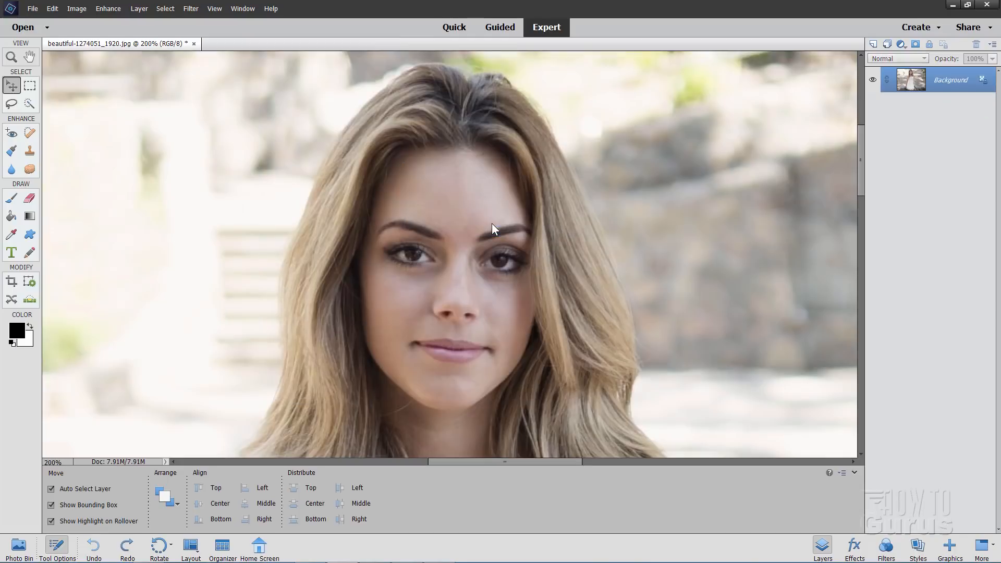
click(194, 43)
key(n)
Open the recently edited portrait-1130389_1920.jpg and automatically select the woman as its subject
click(32, 9)
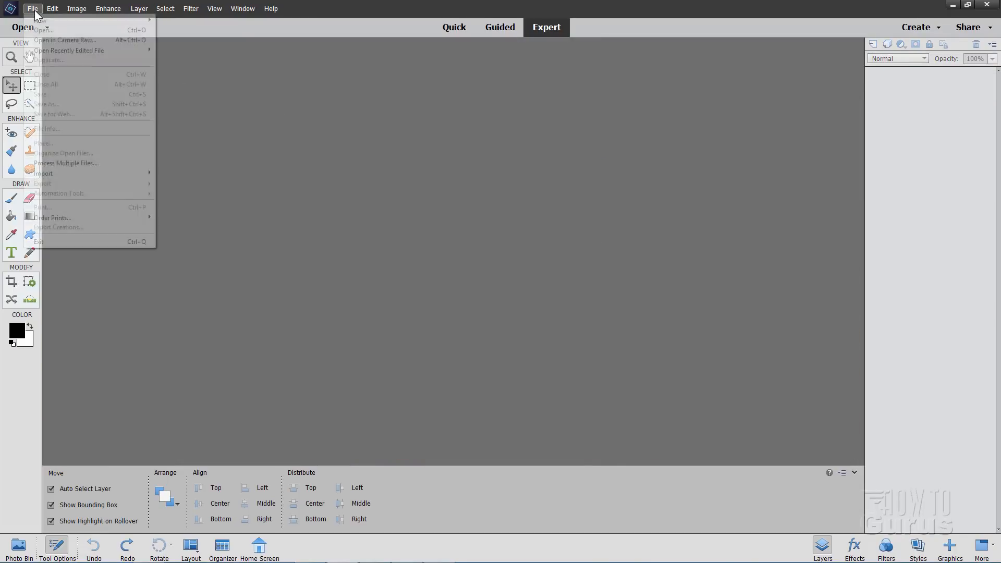
mouse_move(62, 52)
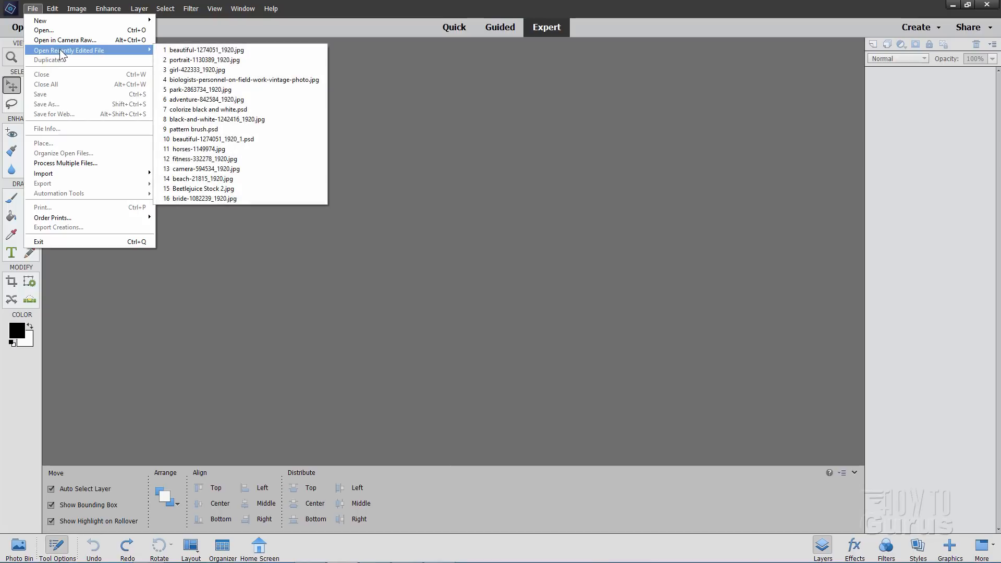
click(181, 49)
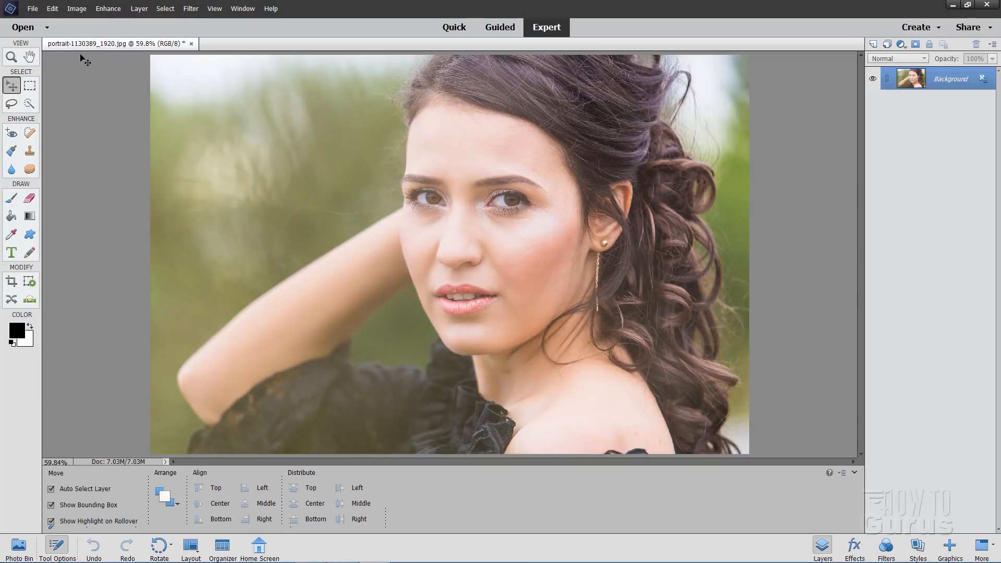
click(161, 8)
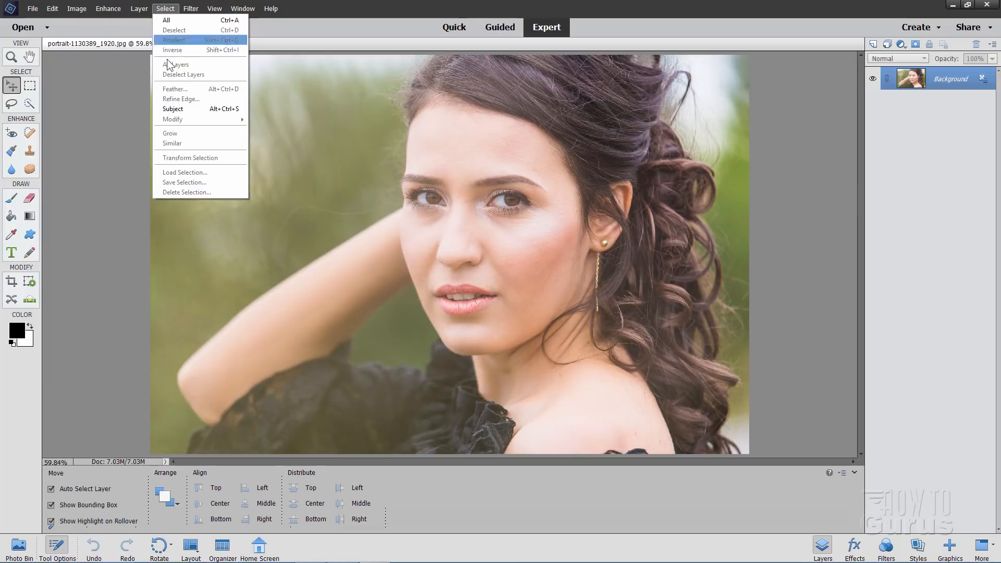
click(179, 108)
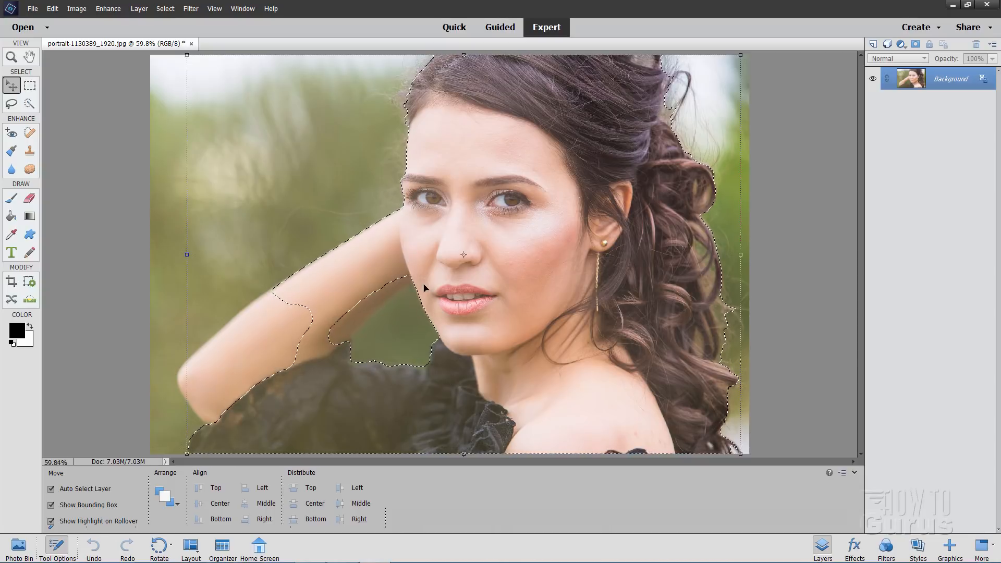
Add the missing forearm and elbow to the selection using a 13 px Quick Selection brush
click(31, 105)
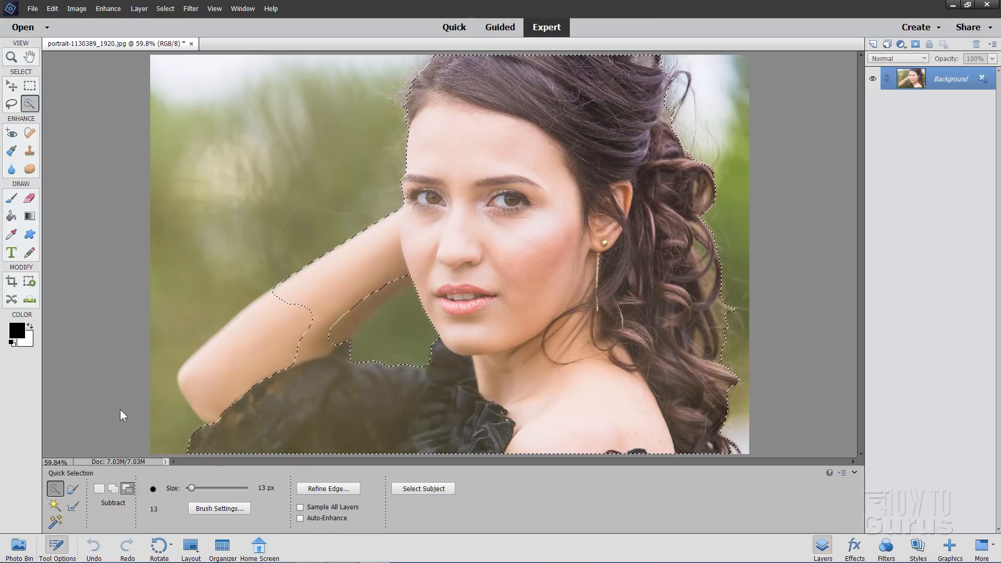
click(113, 489)
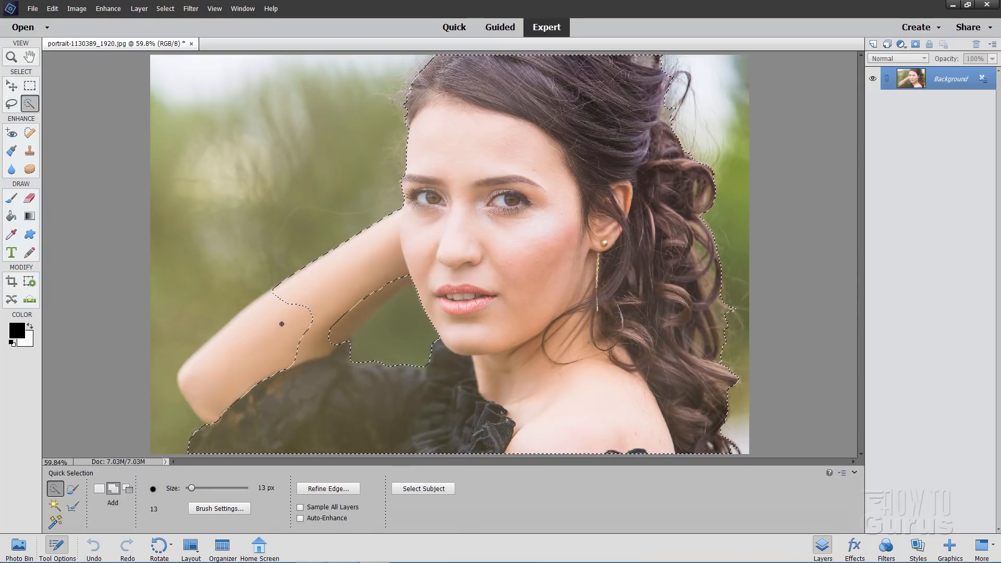
mouse_move(252, 345)
mouse_down()
mouse_move(214, 378)
mouse_move(219, 386)
mouse_move(270, 309)
mouse_up()
mouse_move(295, 306)
mouse_down()
mouse_move(344, 290)
mouse_move(378, 295)
mouse_move(337, 339)
mouse_move(356, 324)
mouse_move(339, 317)
mouse_up()
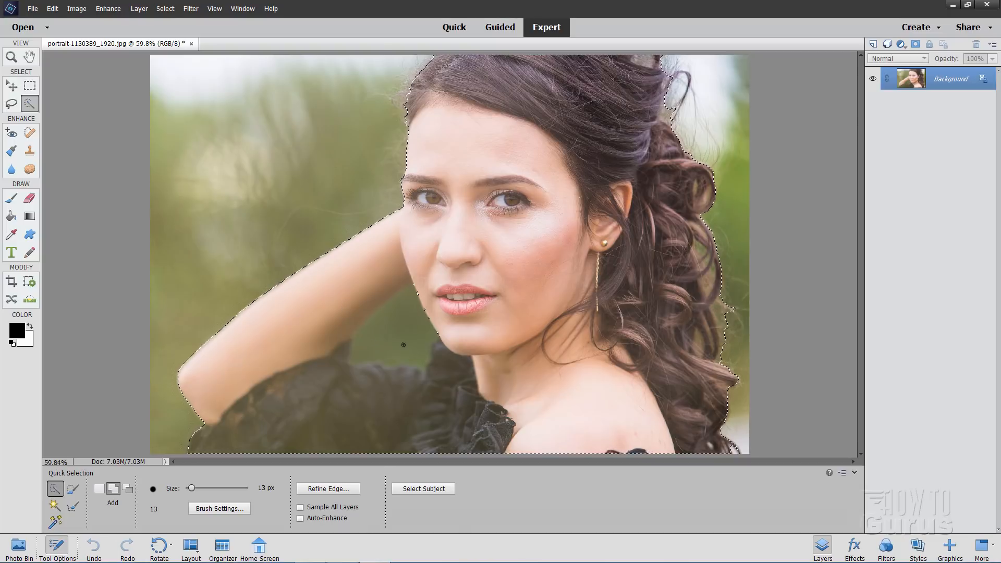
Subtract the green background gap between the arm and the chin from the woman's selection with the 13 px Quick Selection brush
click(127, 488)
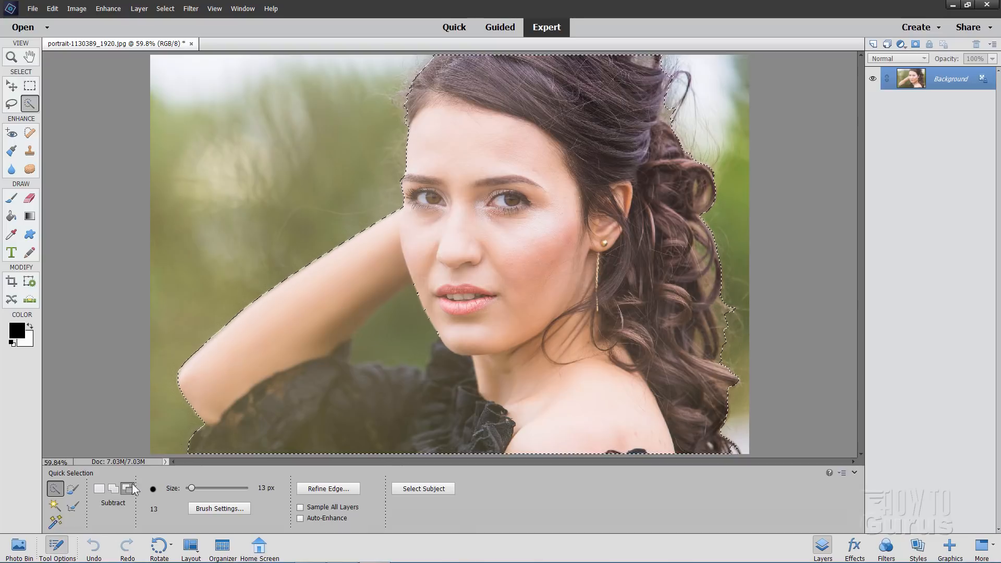
mouse_move(384, 340)
mouse_down()
mouse_move(420, 358)
mouse_move(419, 324)
mouse_move(388, 328)
mouse_move(396, 302)
mouse_move(352, 360)
mouse_up()
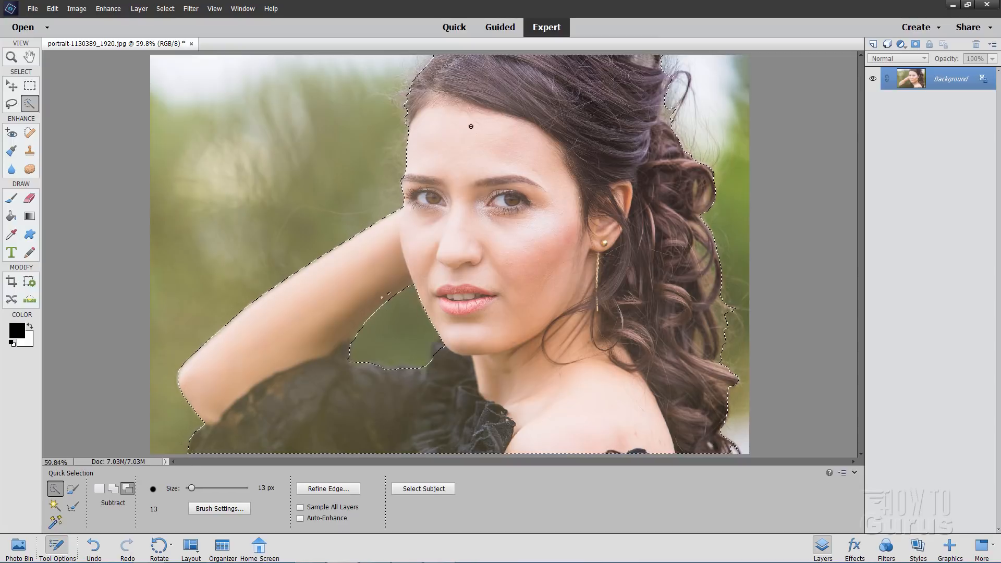
click(165, 9)
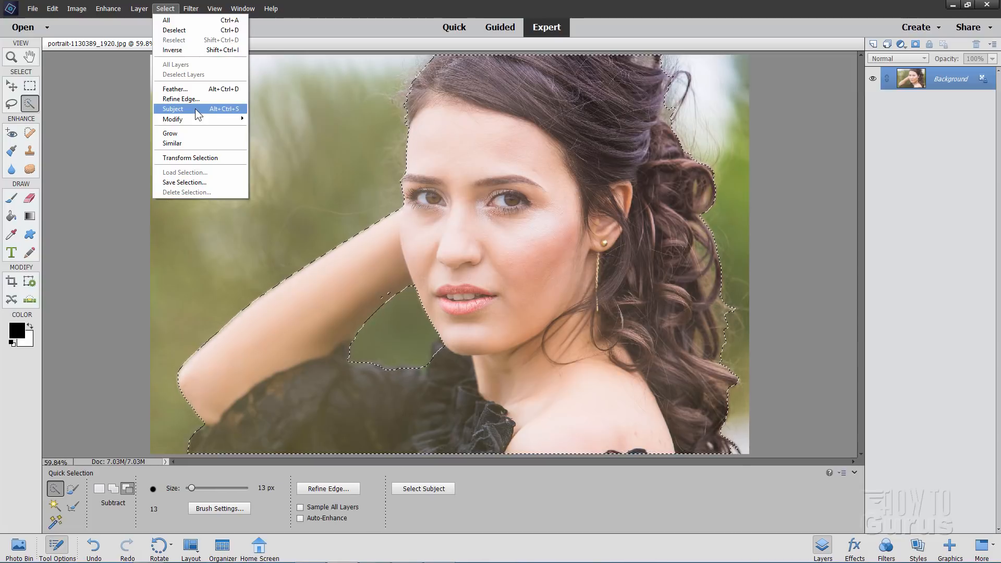
click(73, 66)
Open the recently edited horses-1149974.jpg and automatically select the horse as its subject
click(31, 9)
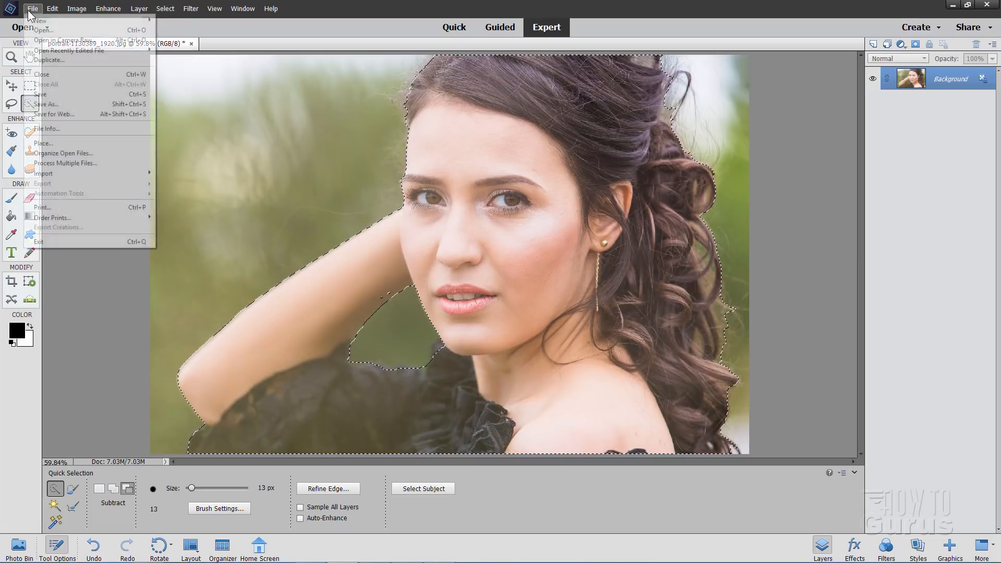
mouse_move(59, 52)
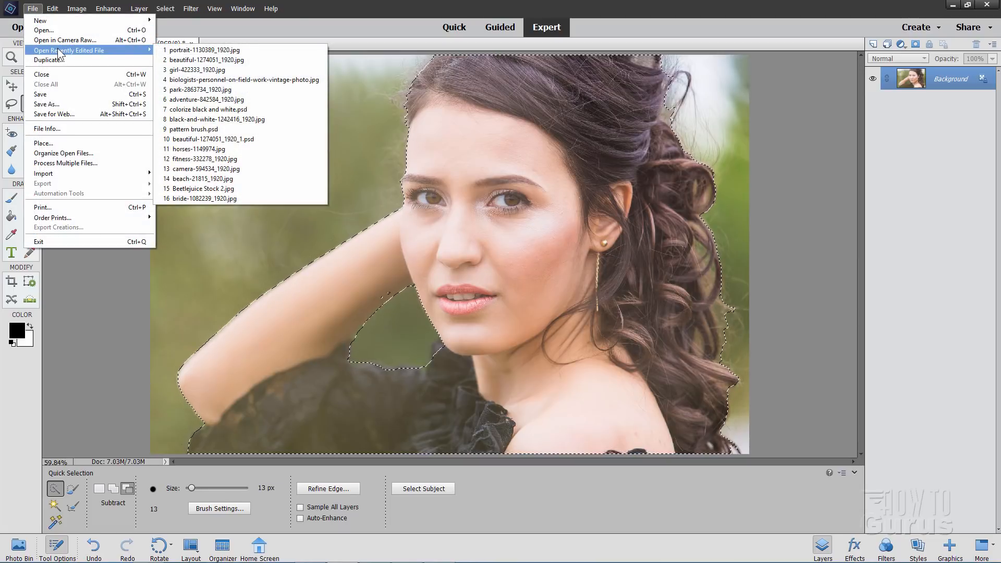
click(196, 149)
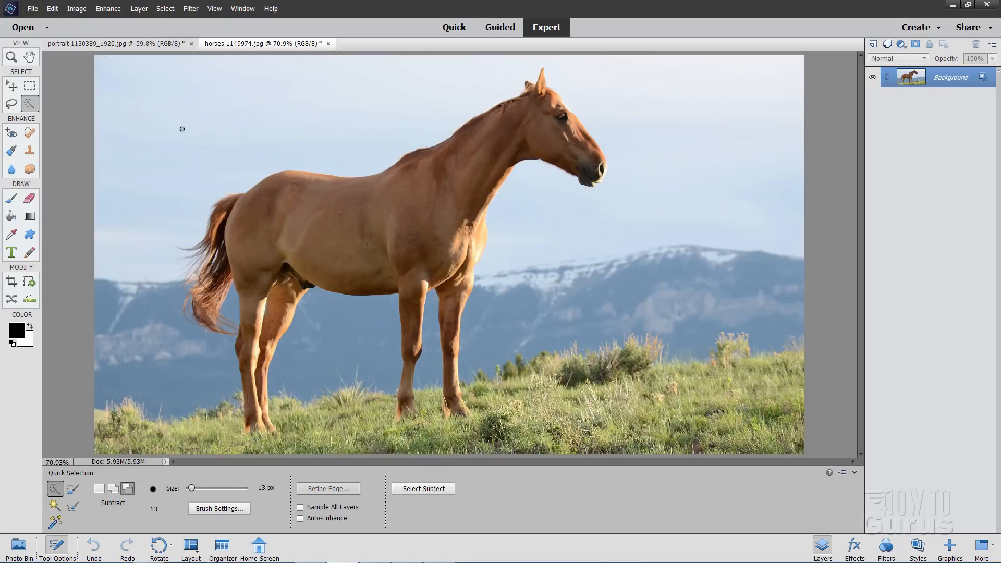
click(159, 10)
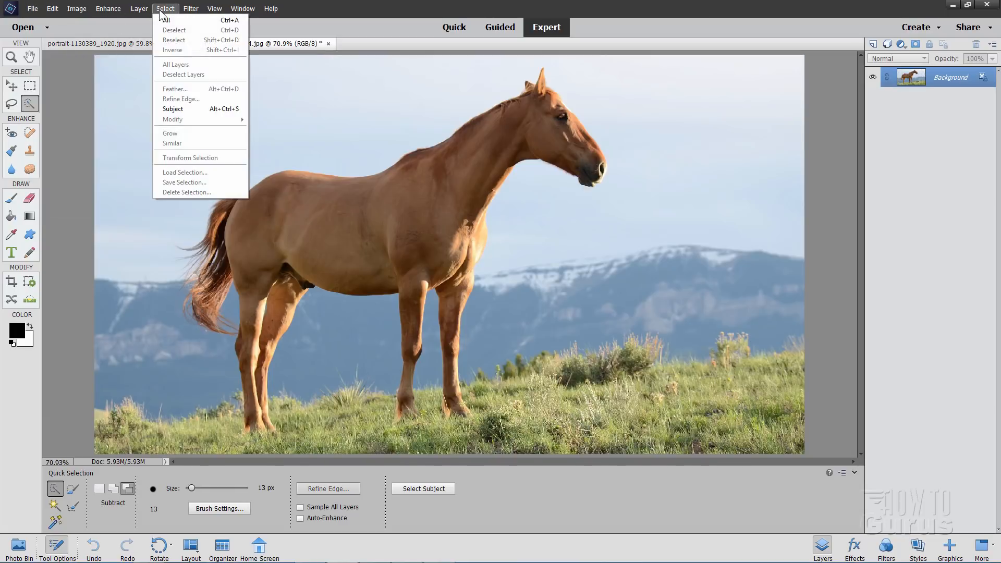
click(179, 108)
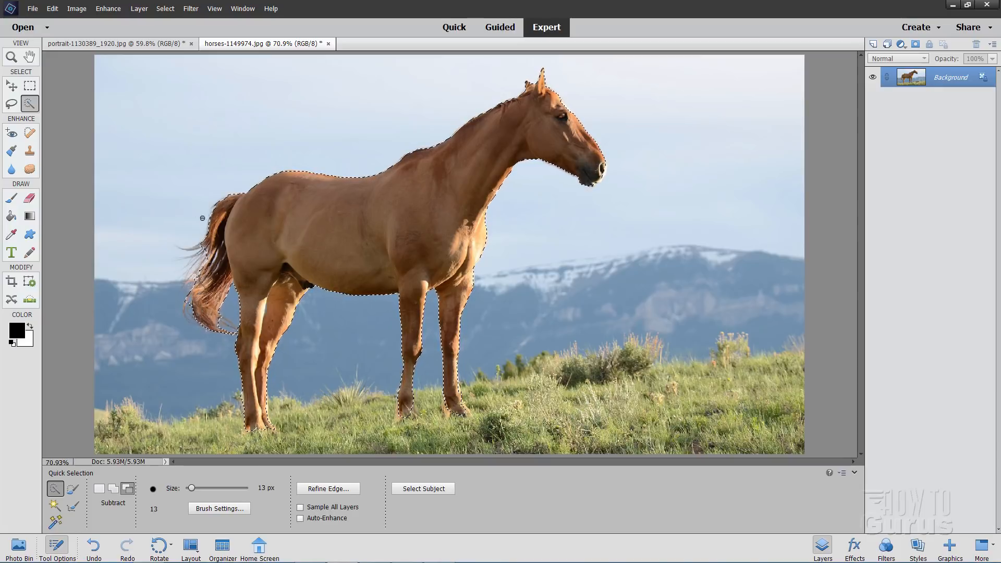
Switch to the Move tool and deselect the horse
click(11, 86)
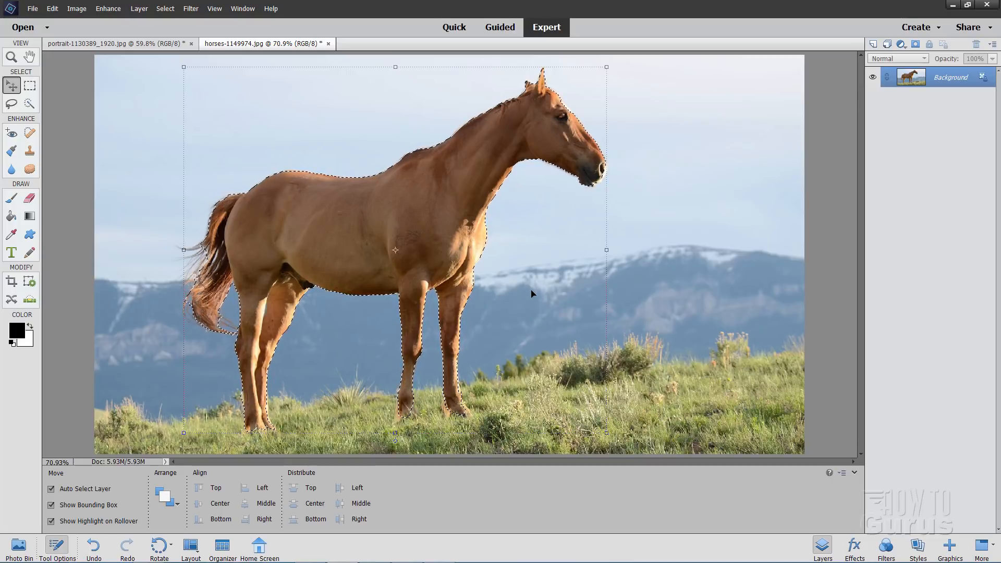
click(165, 9)
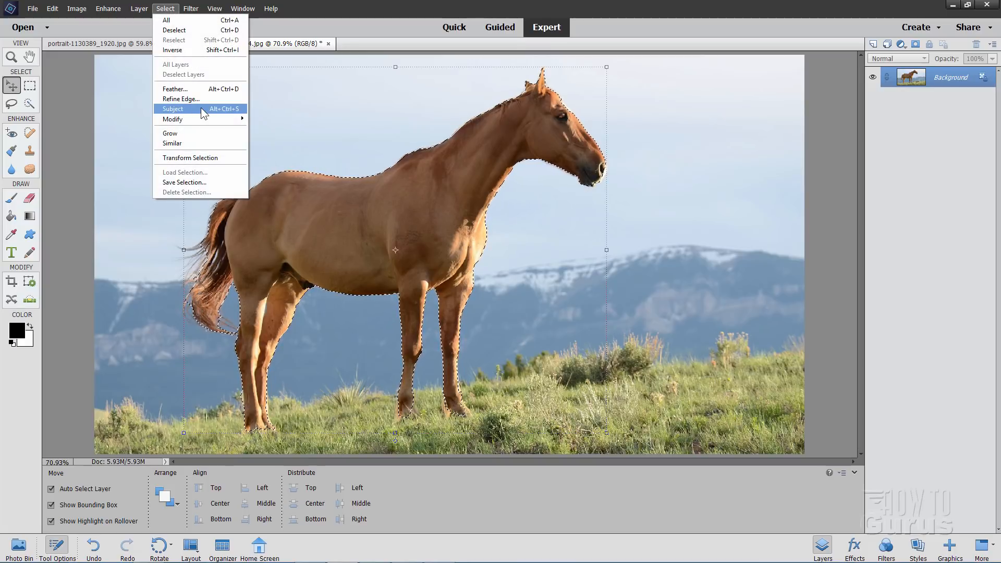
click(83, 105)
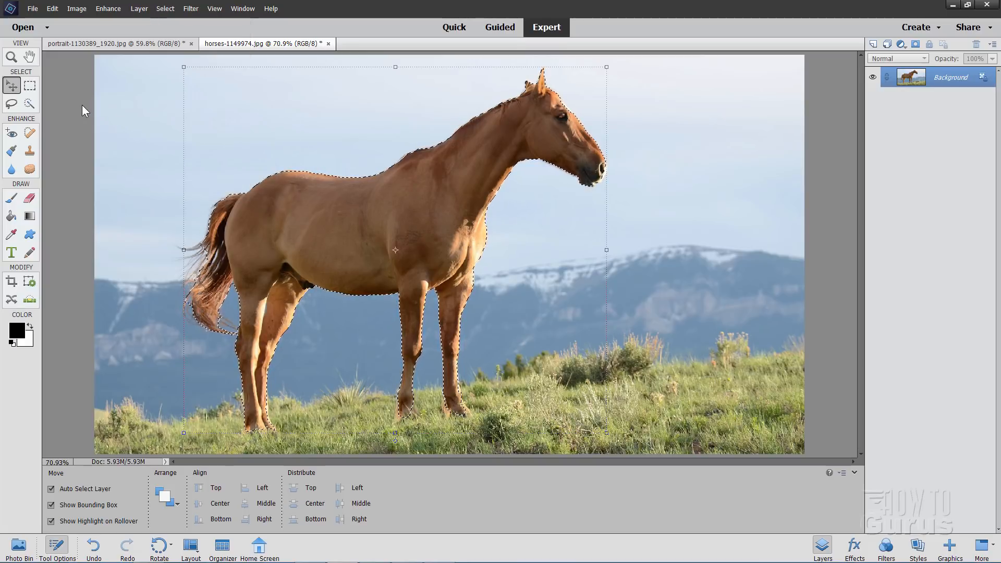
click(160, 11)
click(174, 29)
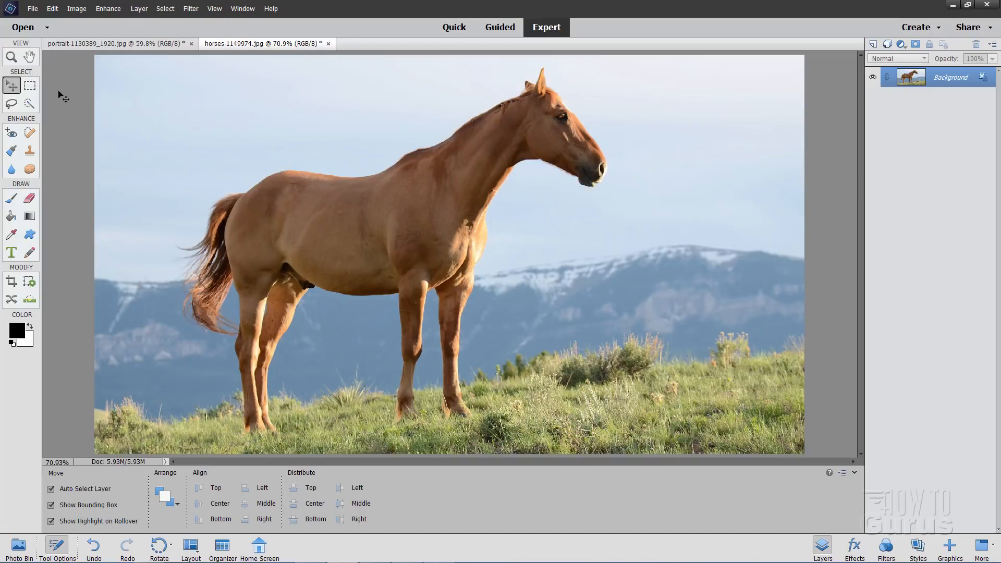
Examine the product categories offered by the FUJIFILM Prints and Gifts ordering service, and close the service
click(32, 9)
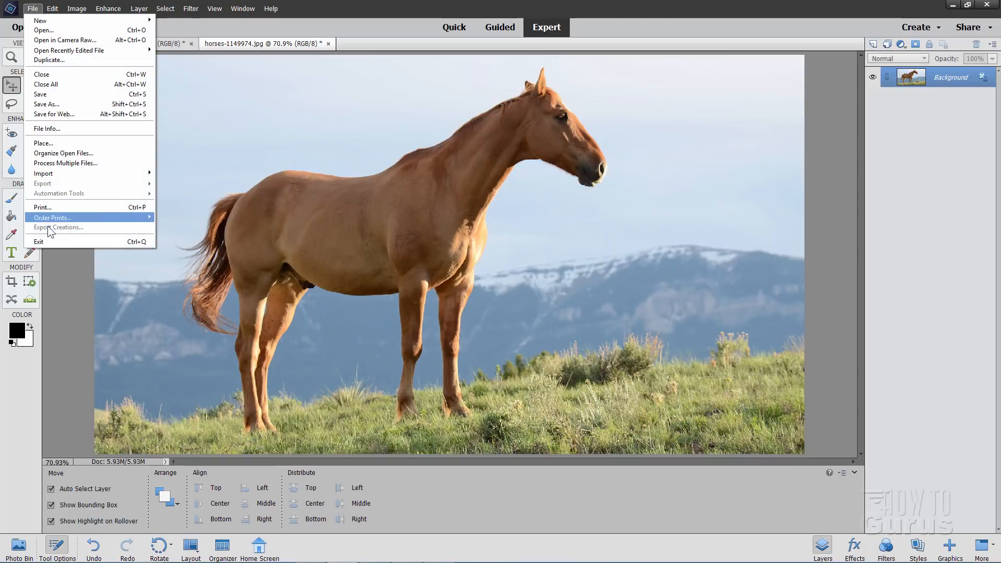
mouse_move(82, 215)
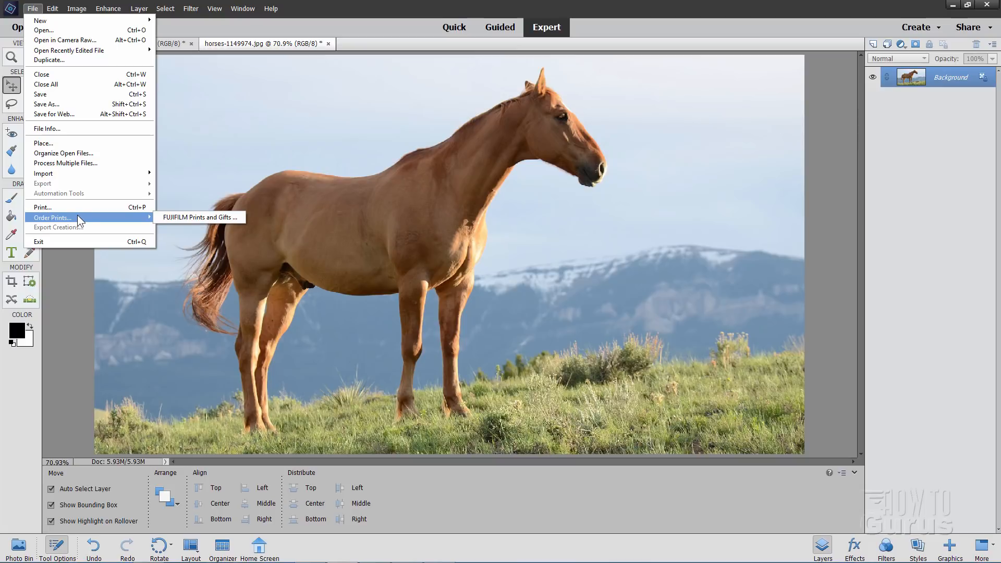
click(179, 217)
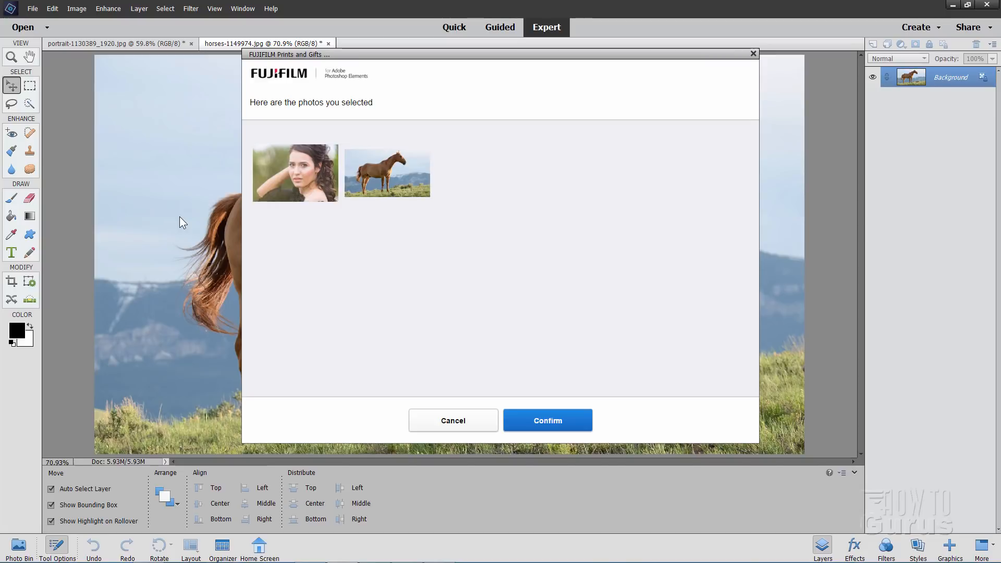
click(542, 419)
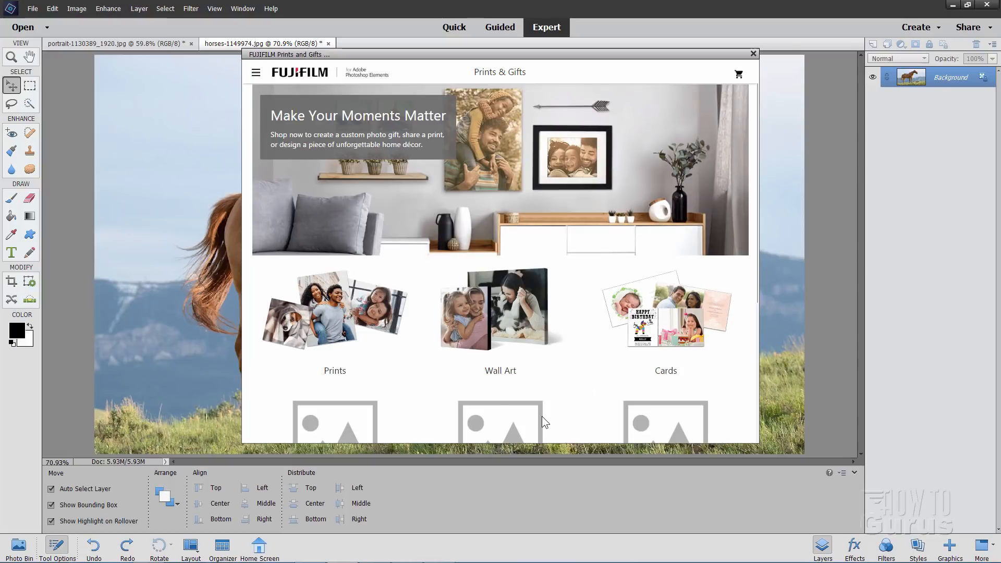
scroll(561, 263, down, 3)
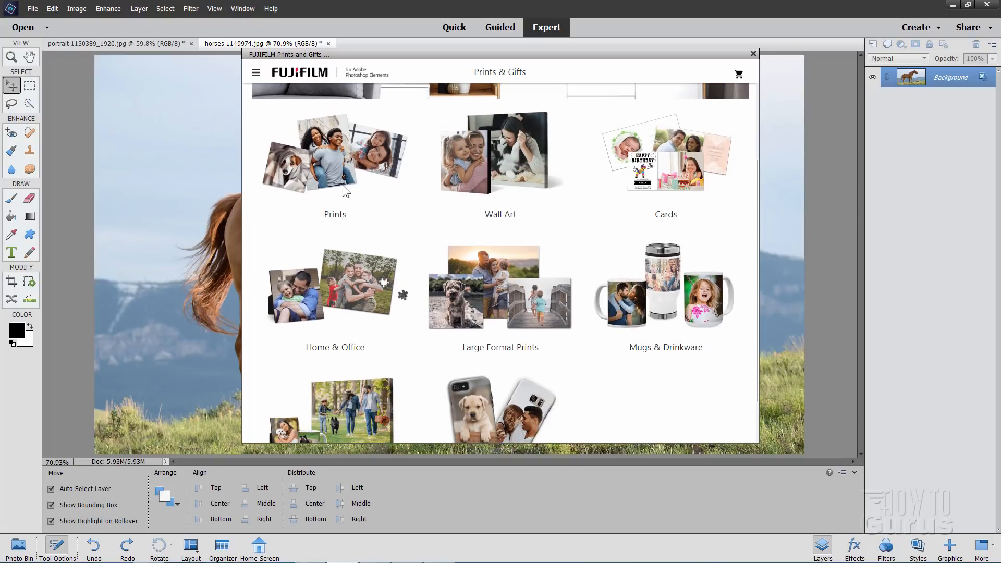
scroll(422, 242, down, 1)
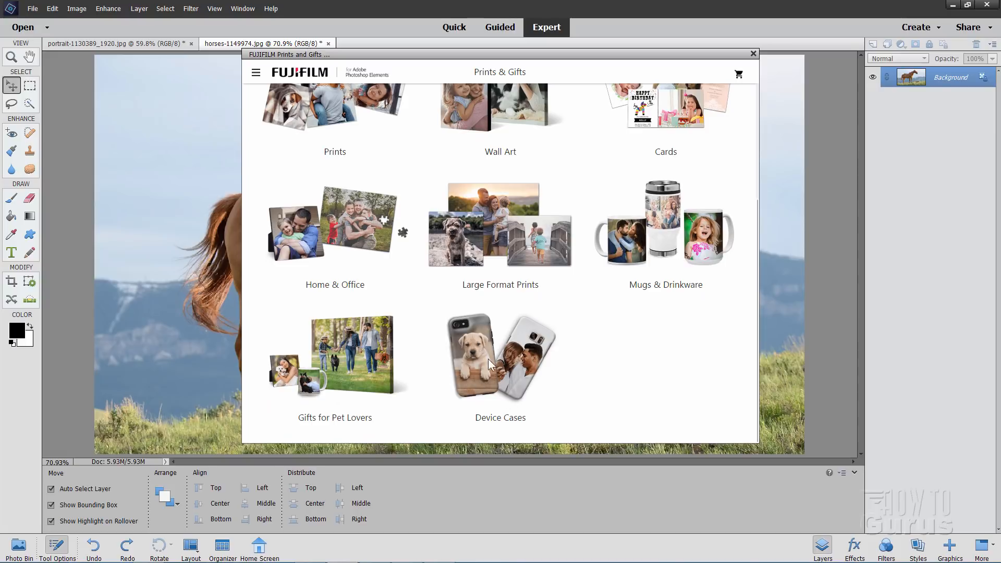
scroll(471, 335, up, 1)
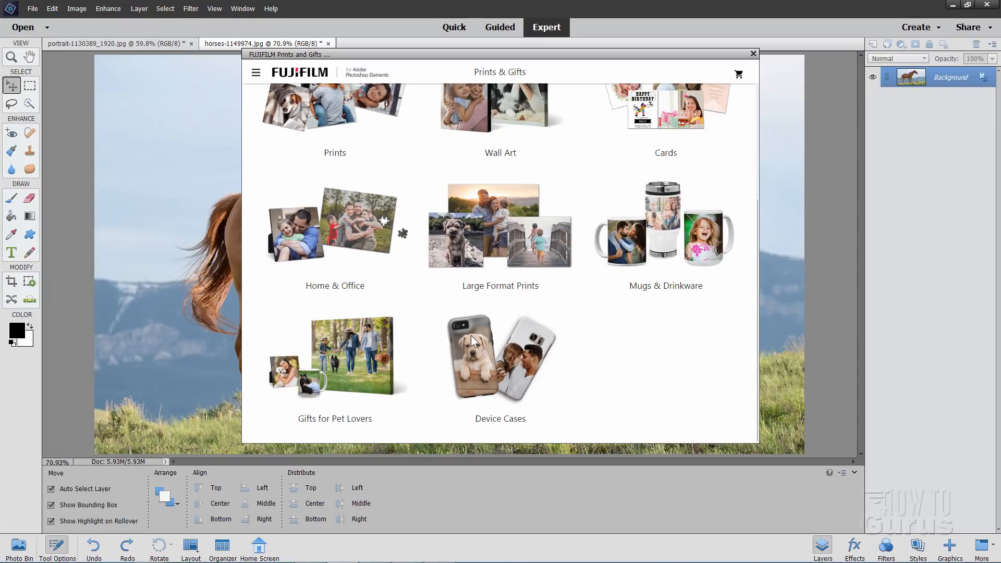
scroll(471, 336, up, 3)
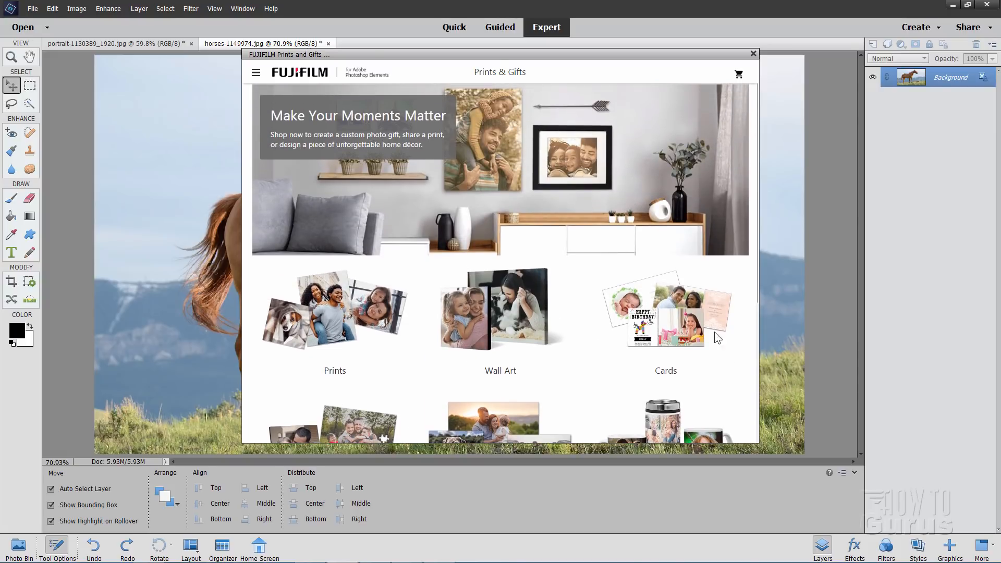
scroll(409, 291, down, 4)
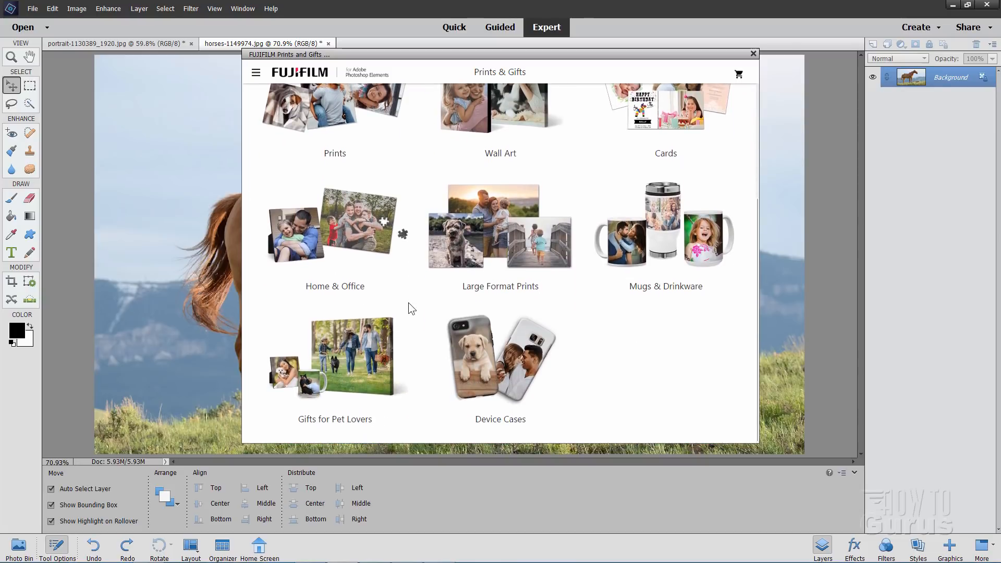
scroll(409, 303, up, 1)
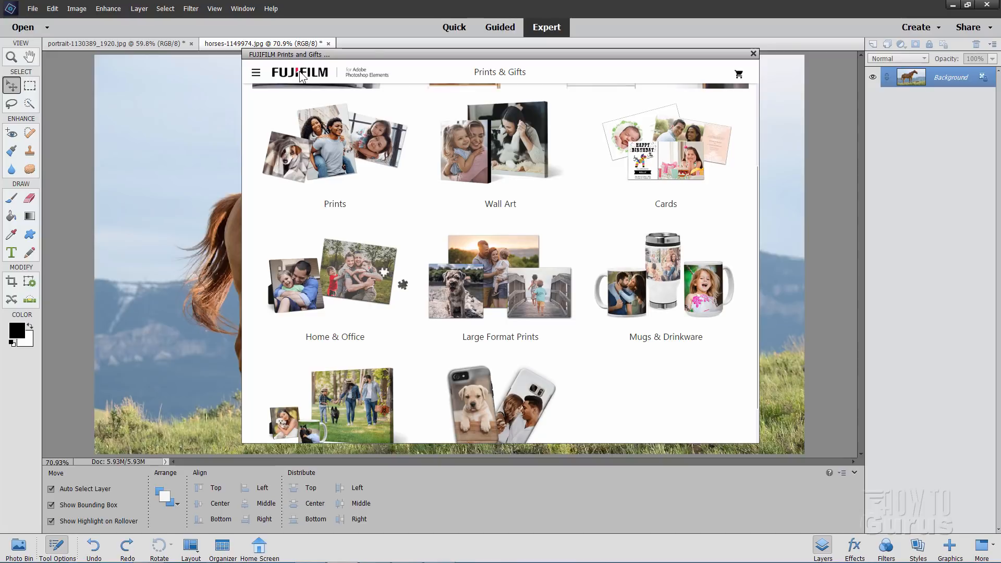
click(752, 54)
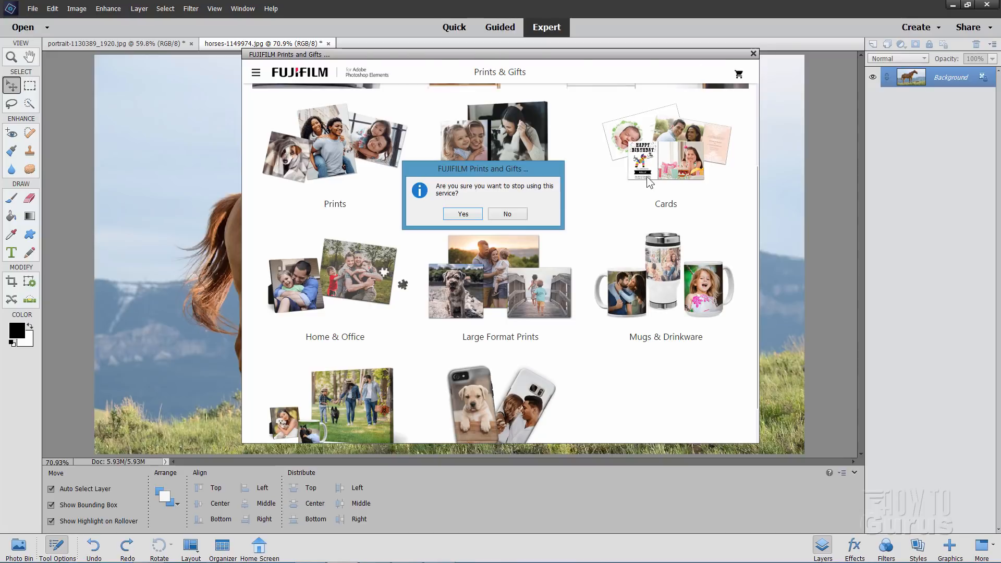
click(464, 213)
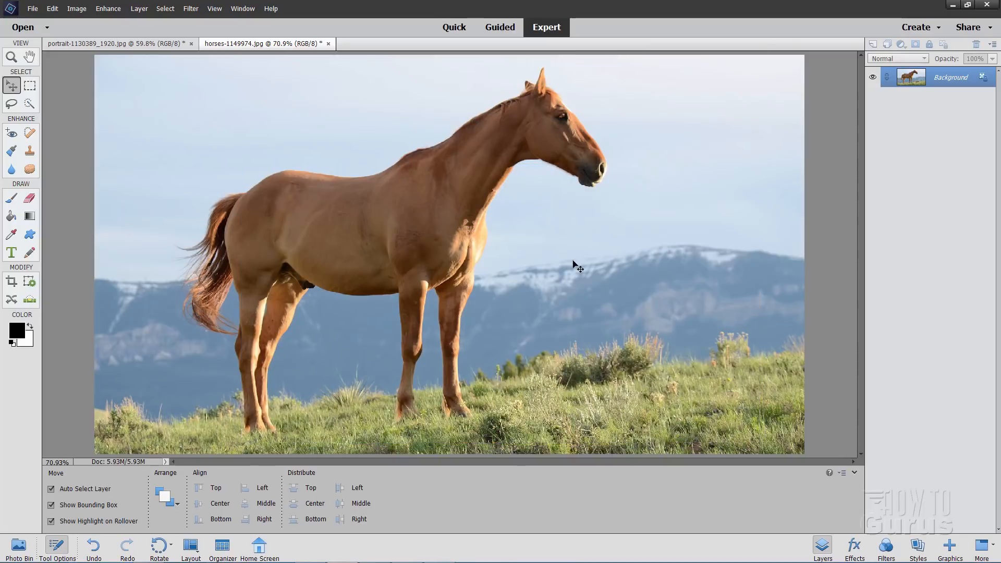